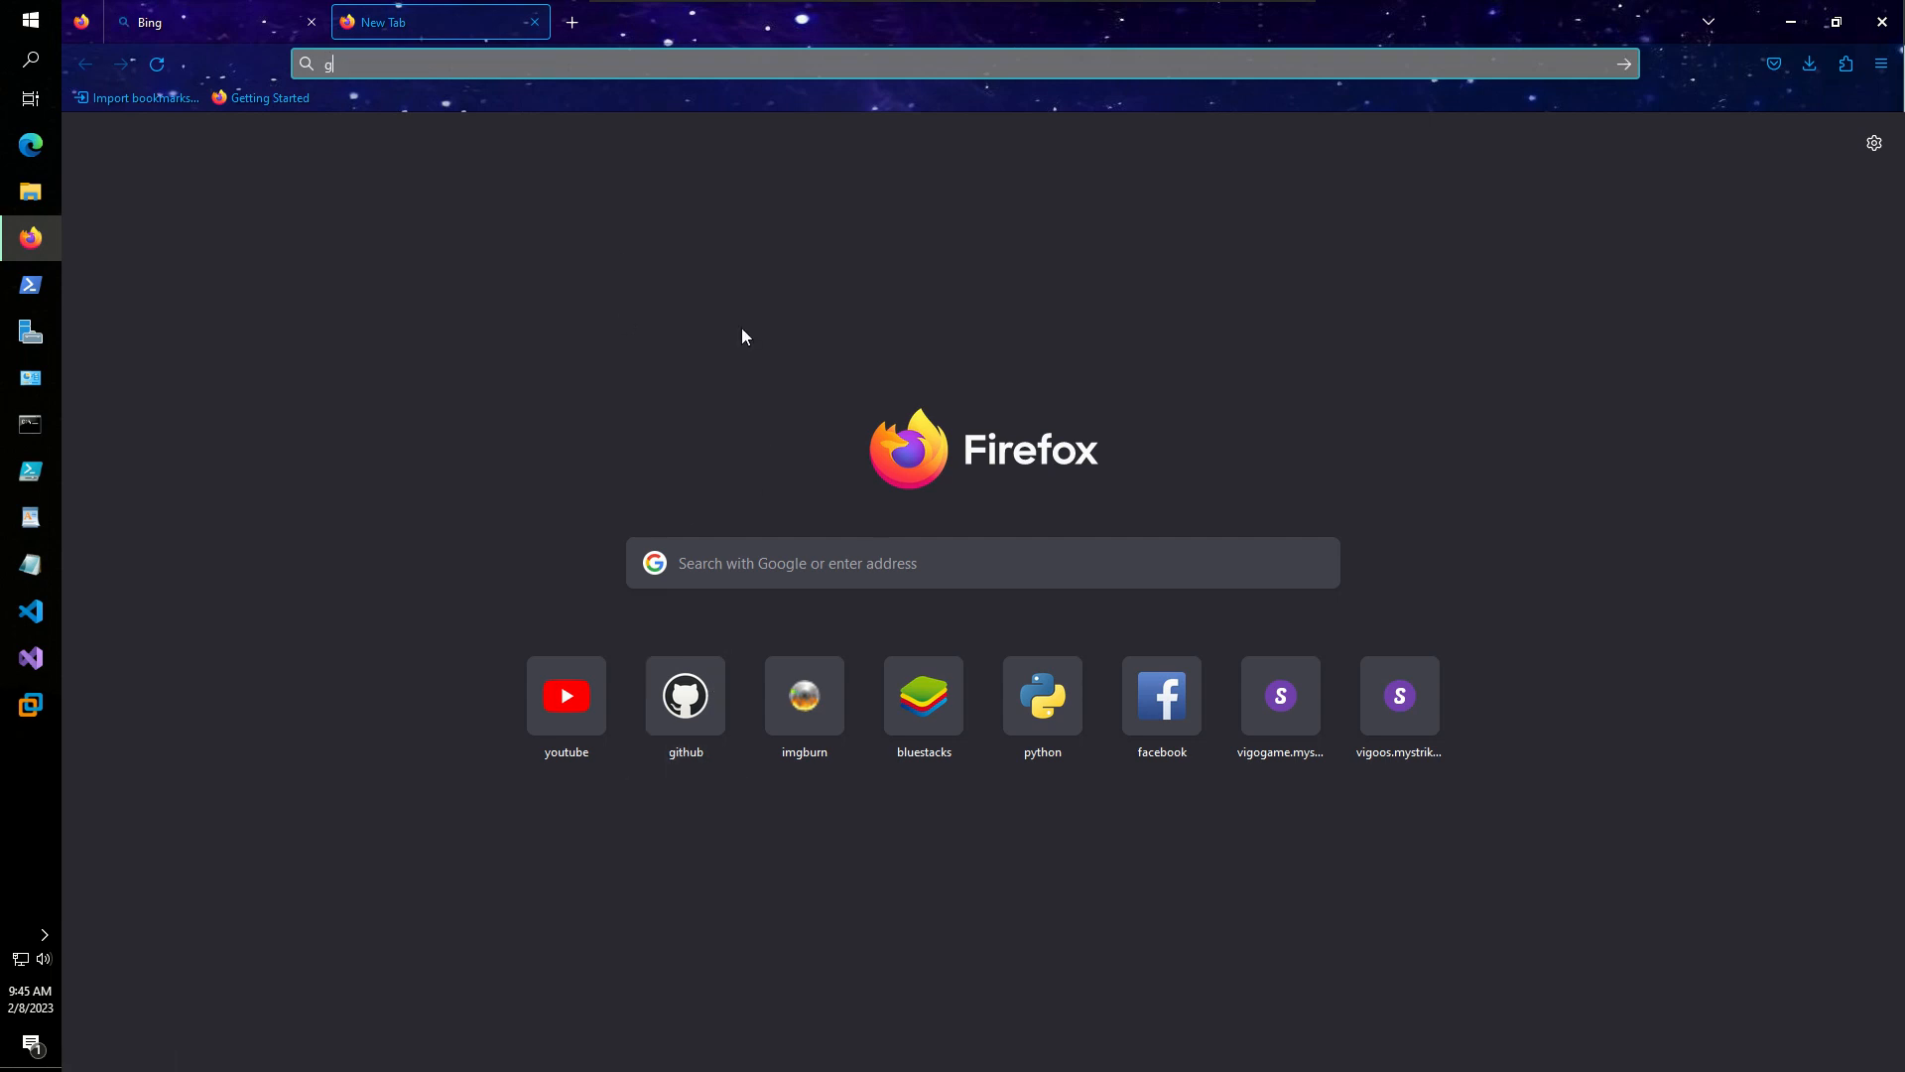
- Go to the suggested GitHub site from the address bar, then swap it for a fresh tab
text(giy)
key(BackSpace)
text(thub.com/)
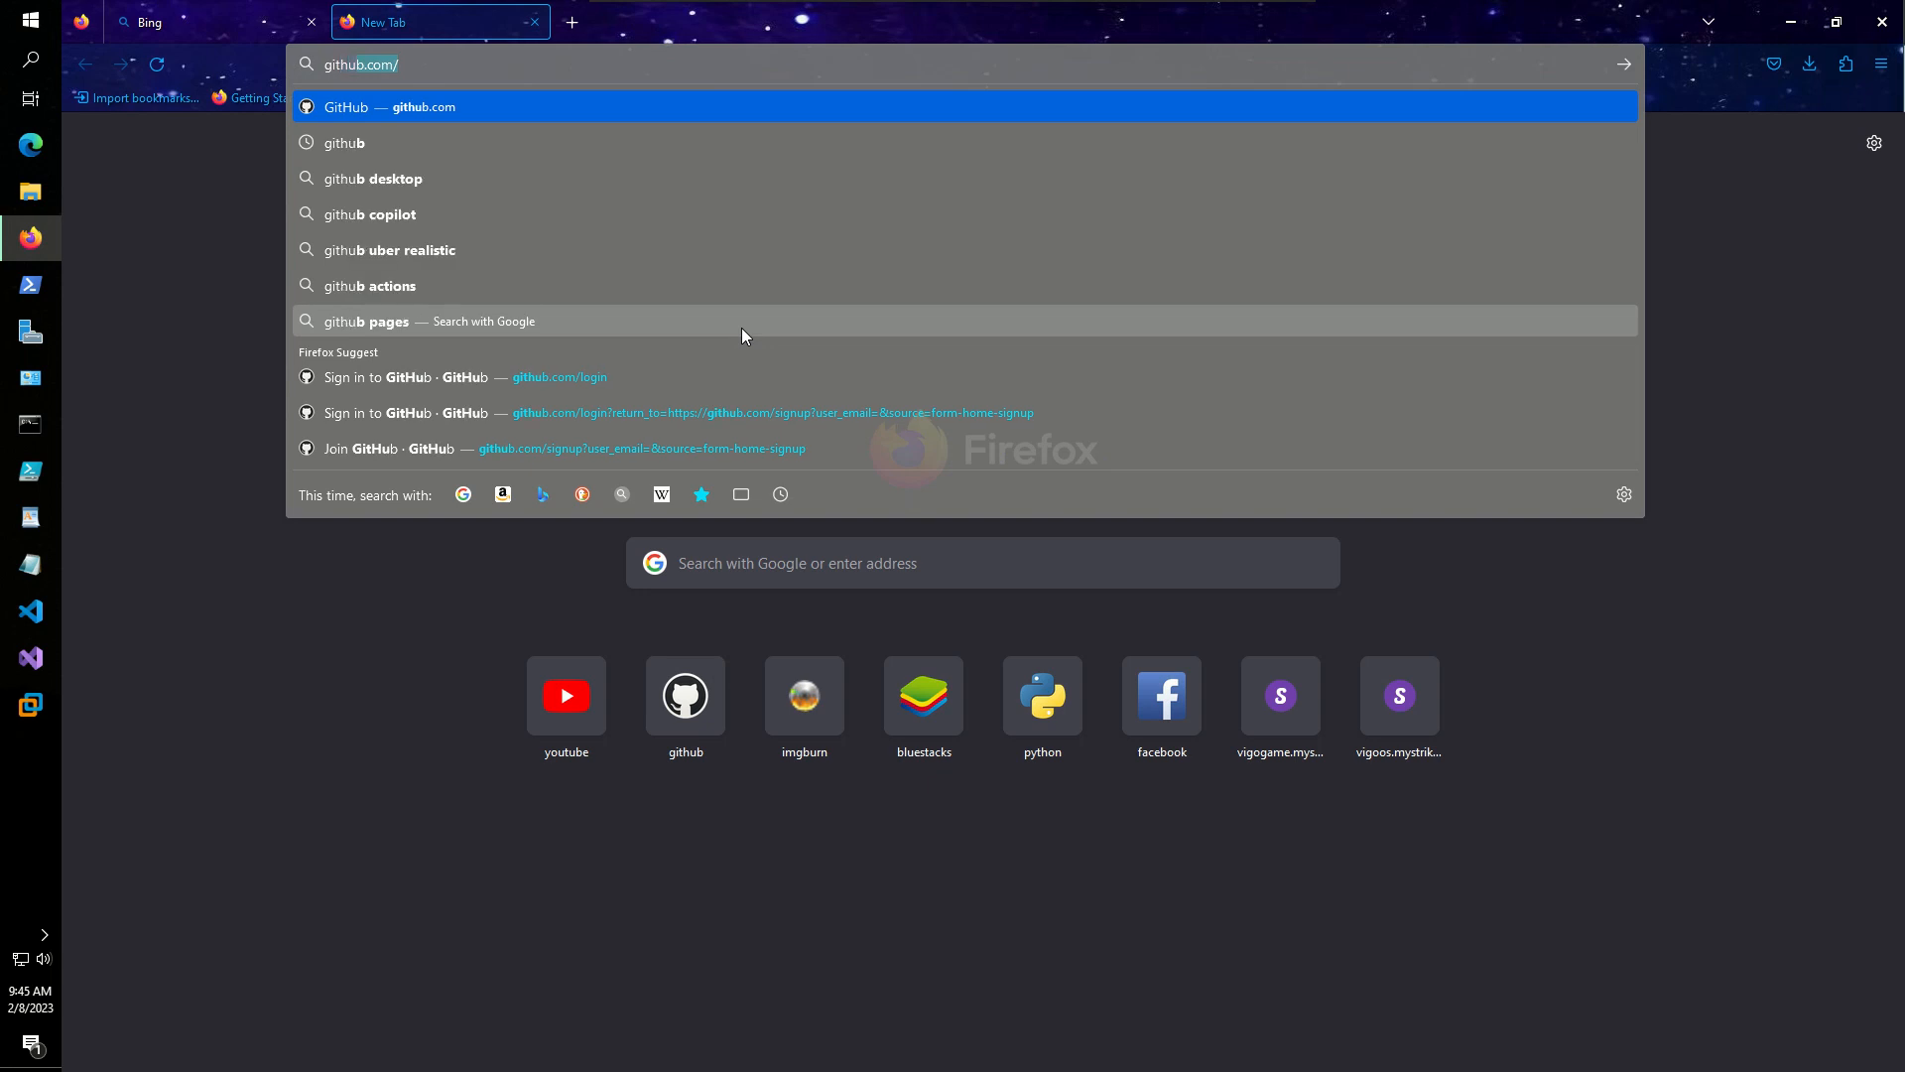
click(379, 115)
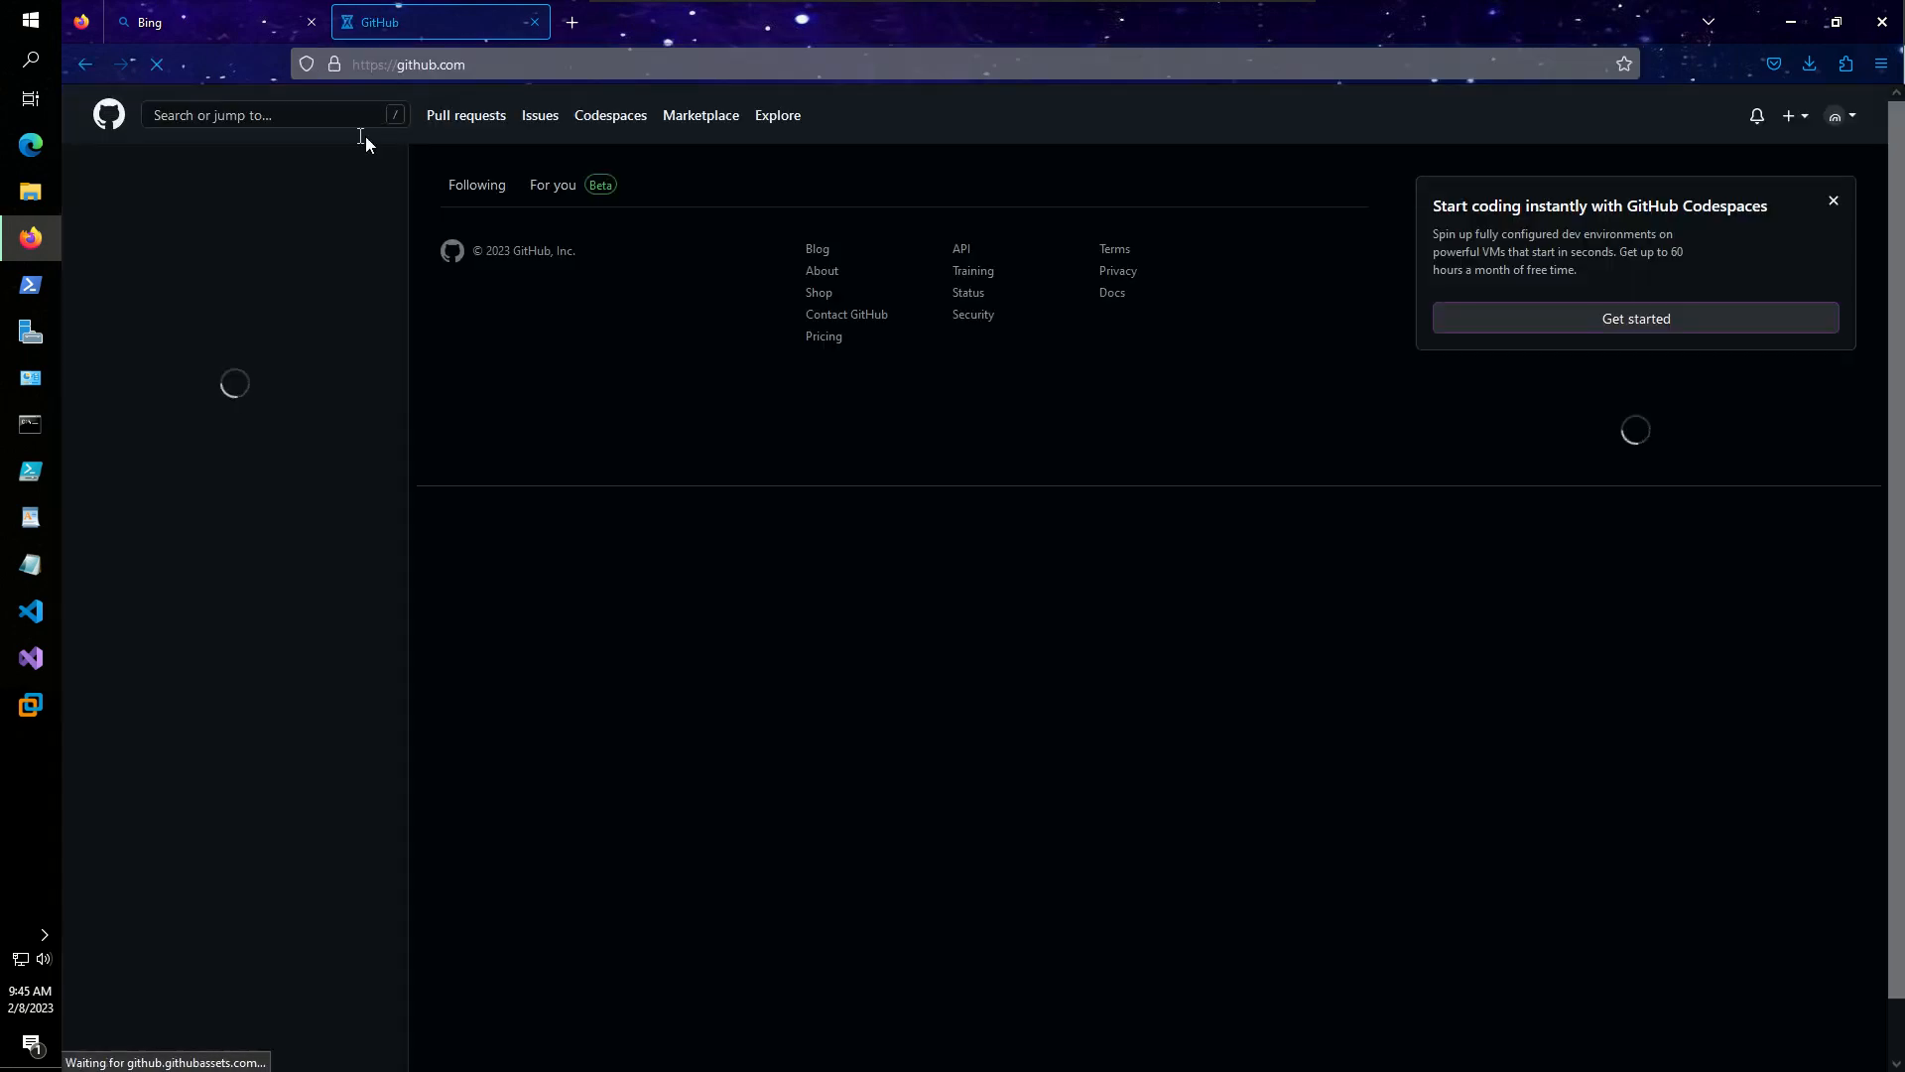
click(572, 21)
click(534, 22)
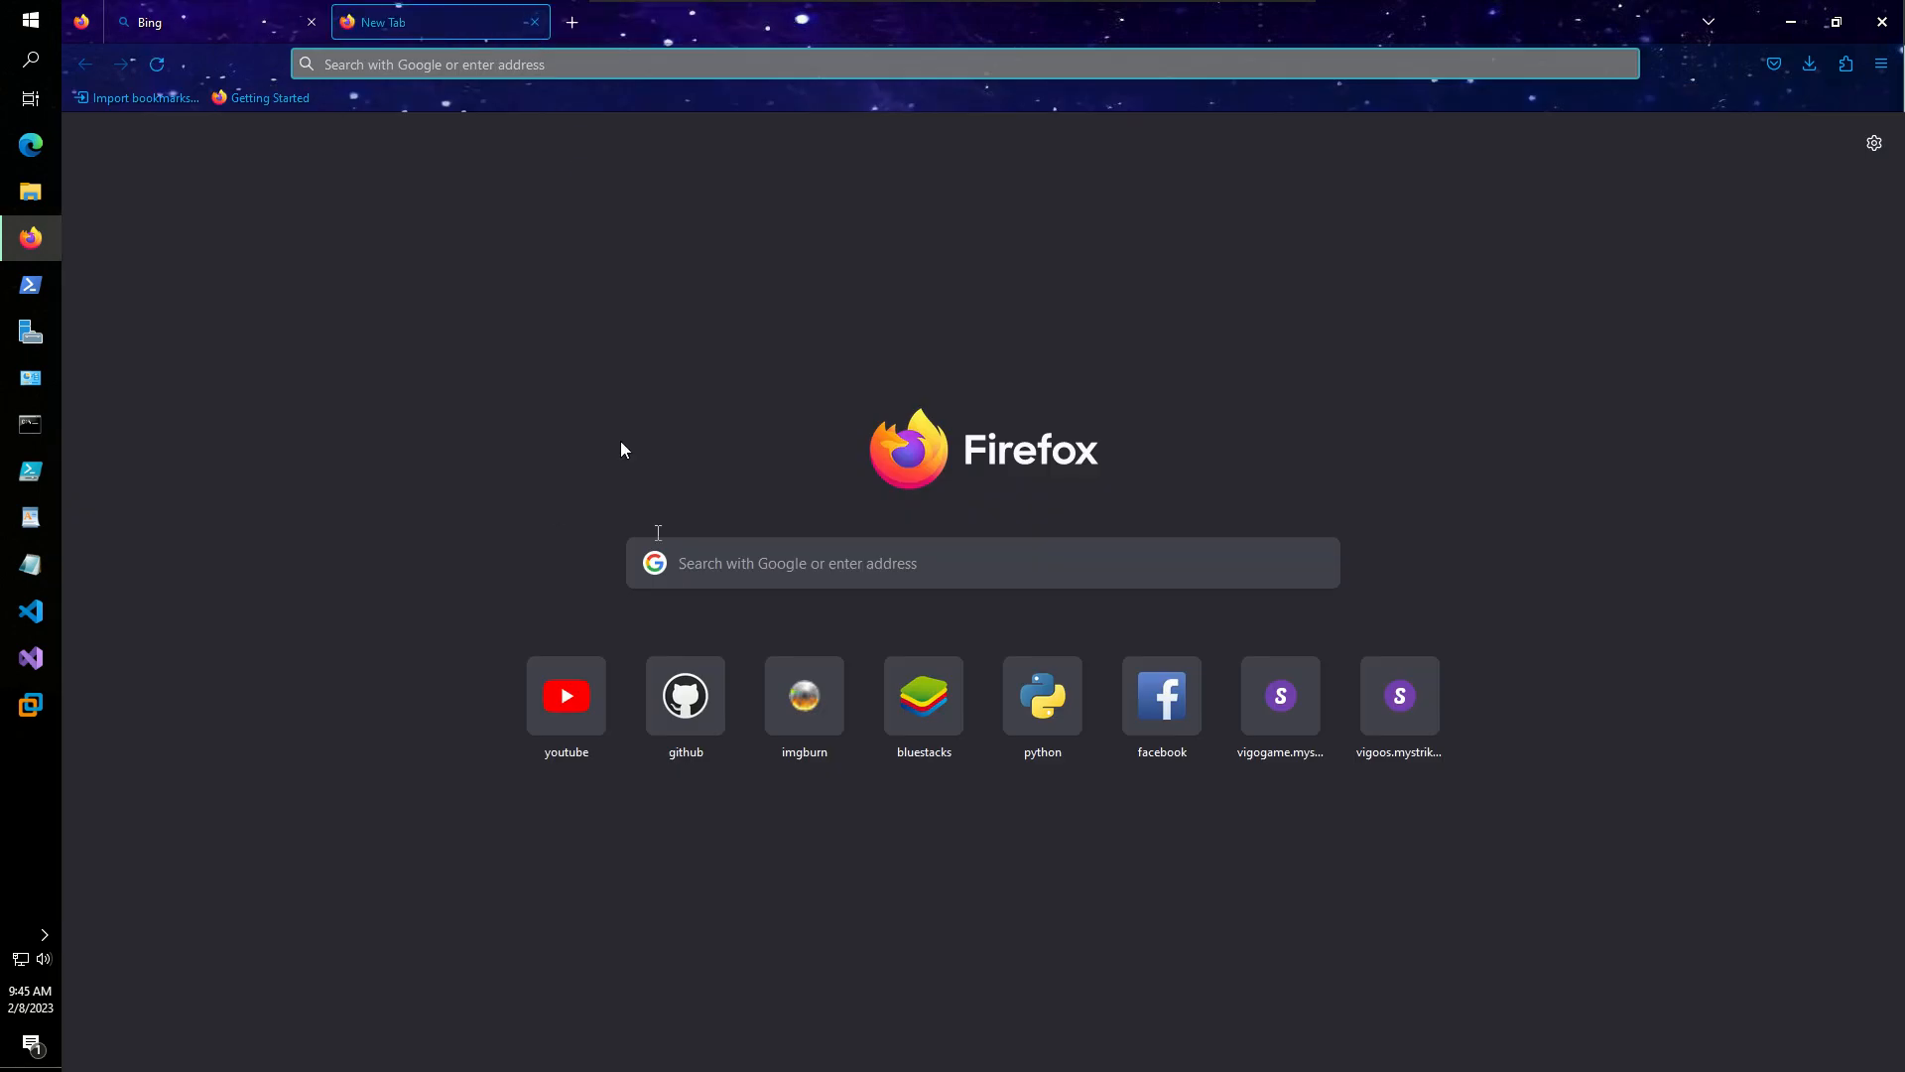
- Search 'github/login', follow the Sign in to GitHub result, and return to the GitHub tab's browser menu
text(githu)
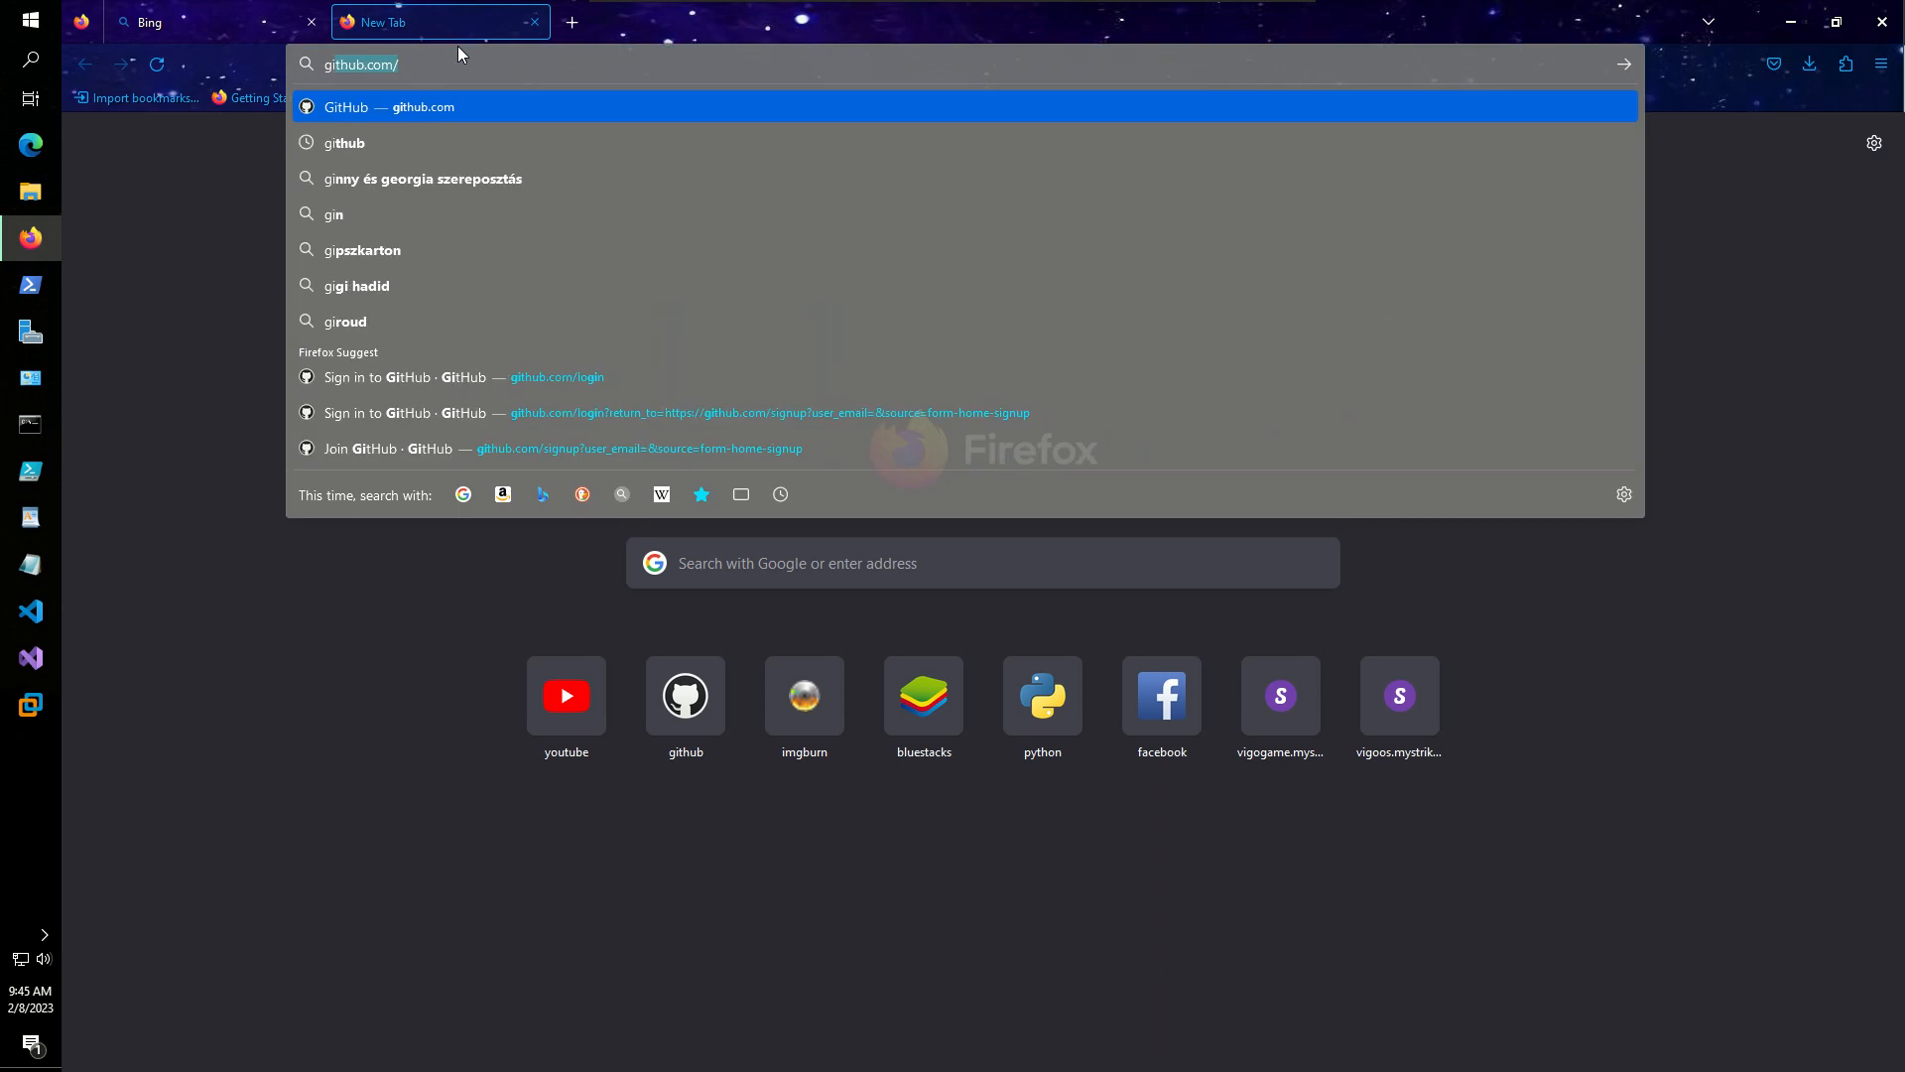
text(b/login)
key(Return)
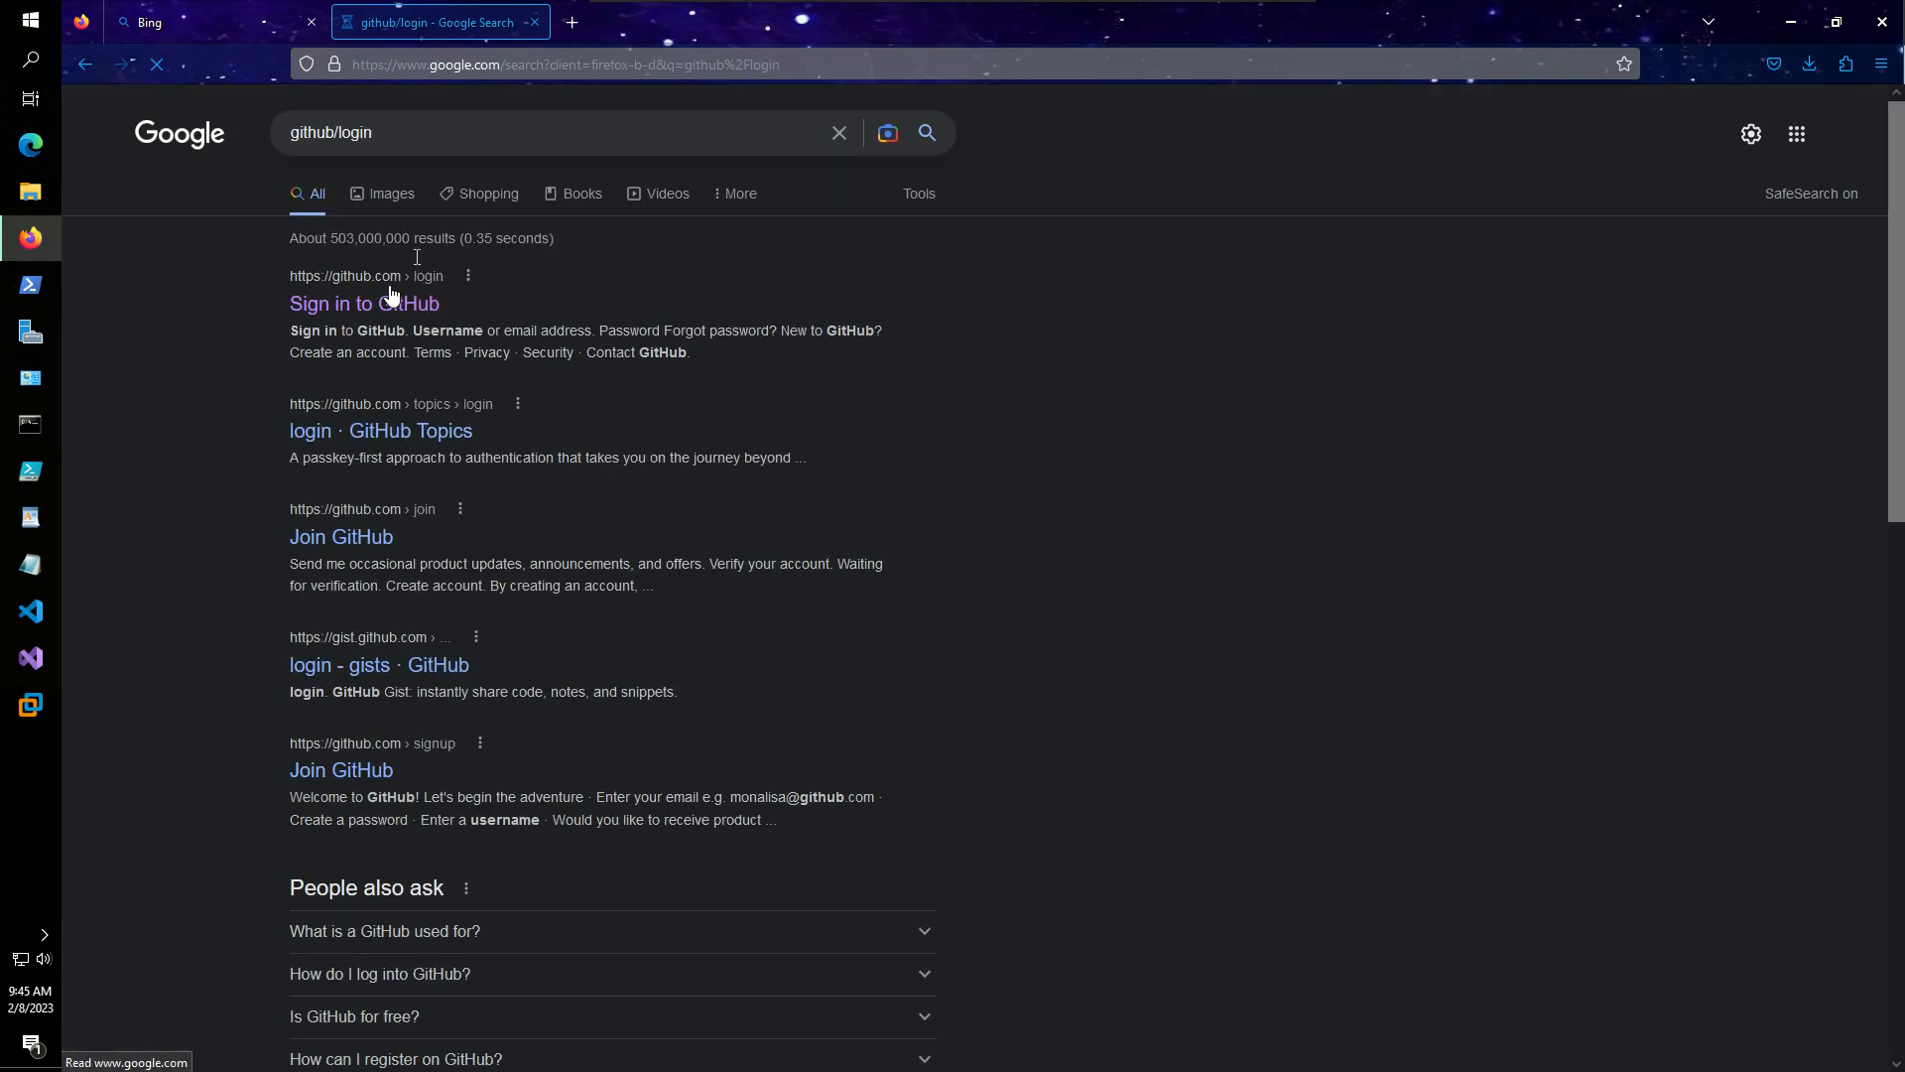
click(386, 308)
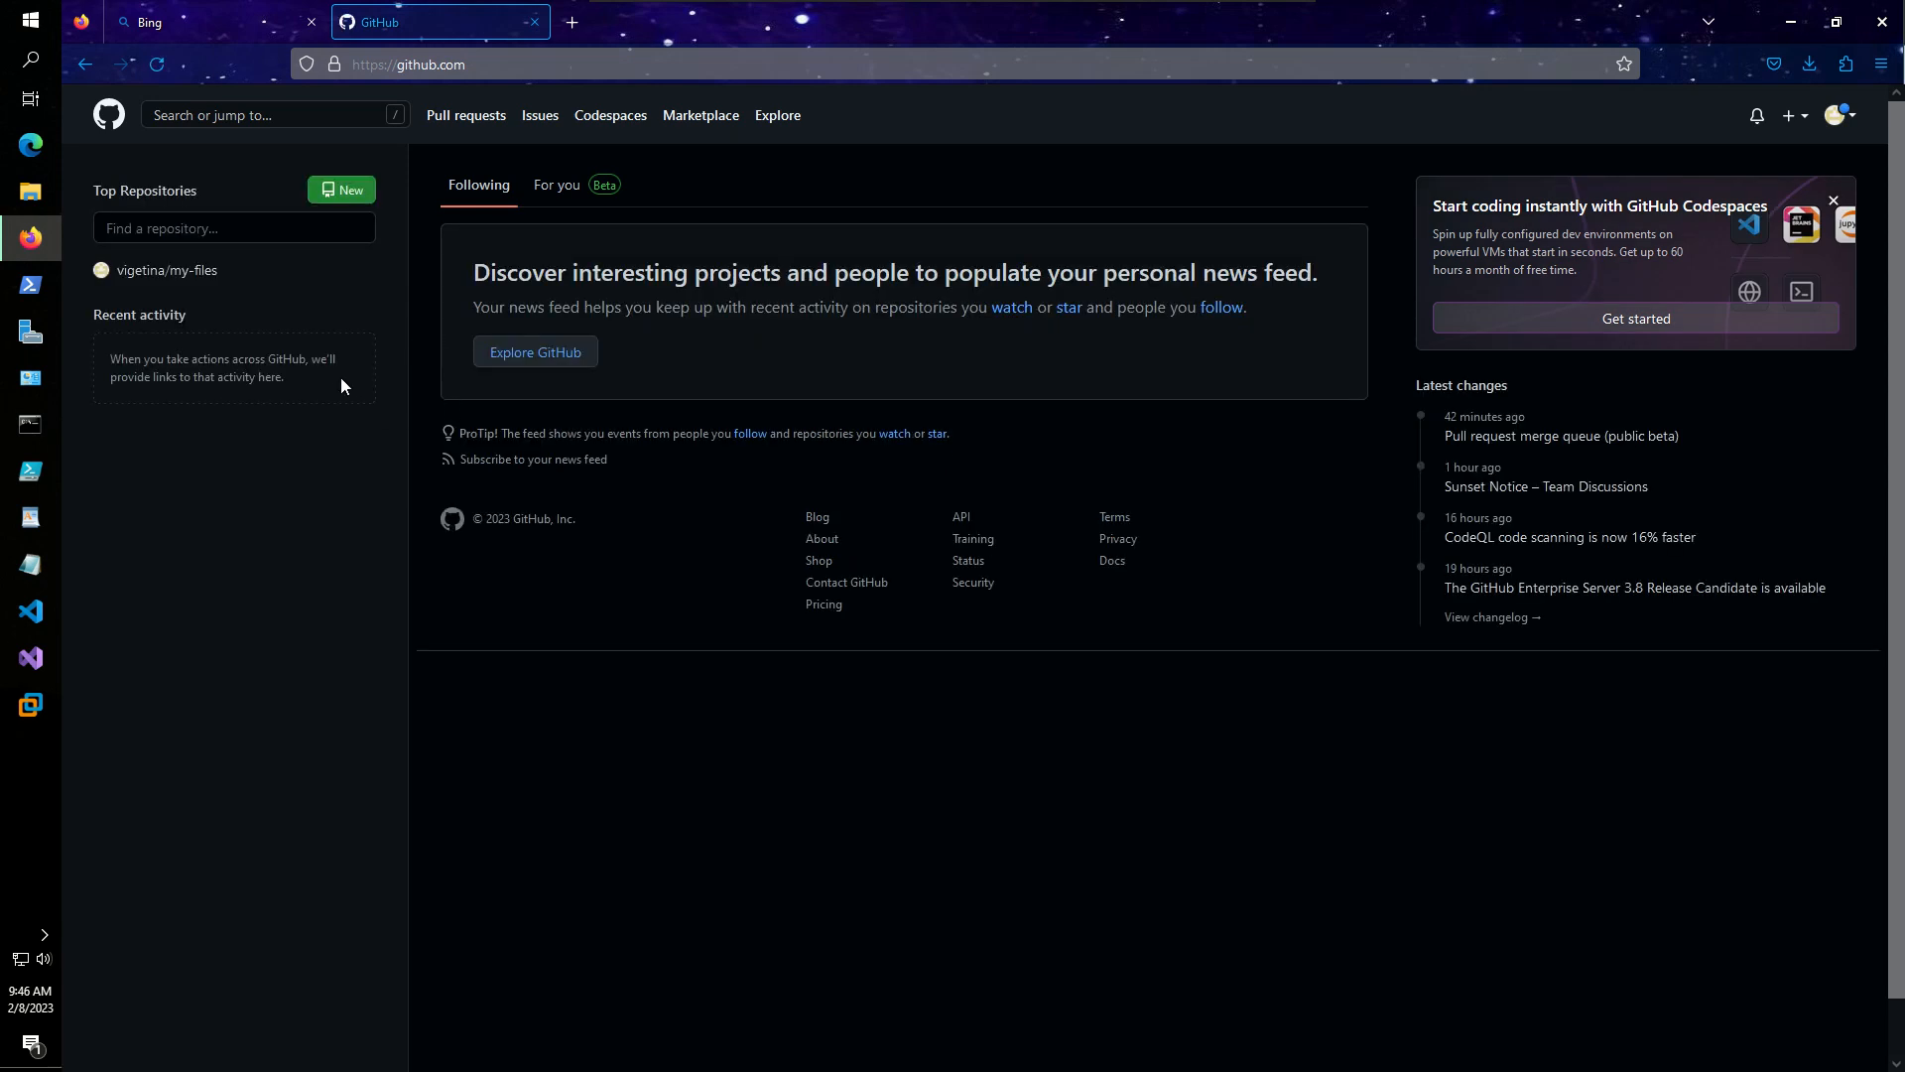
click(220, 16)
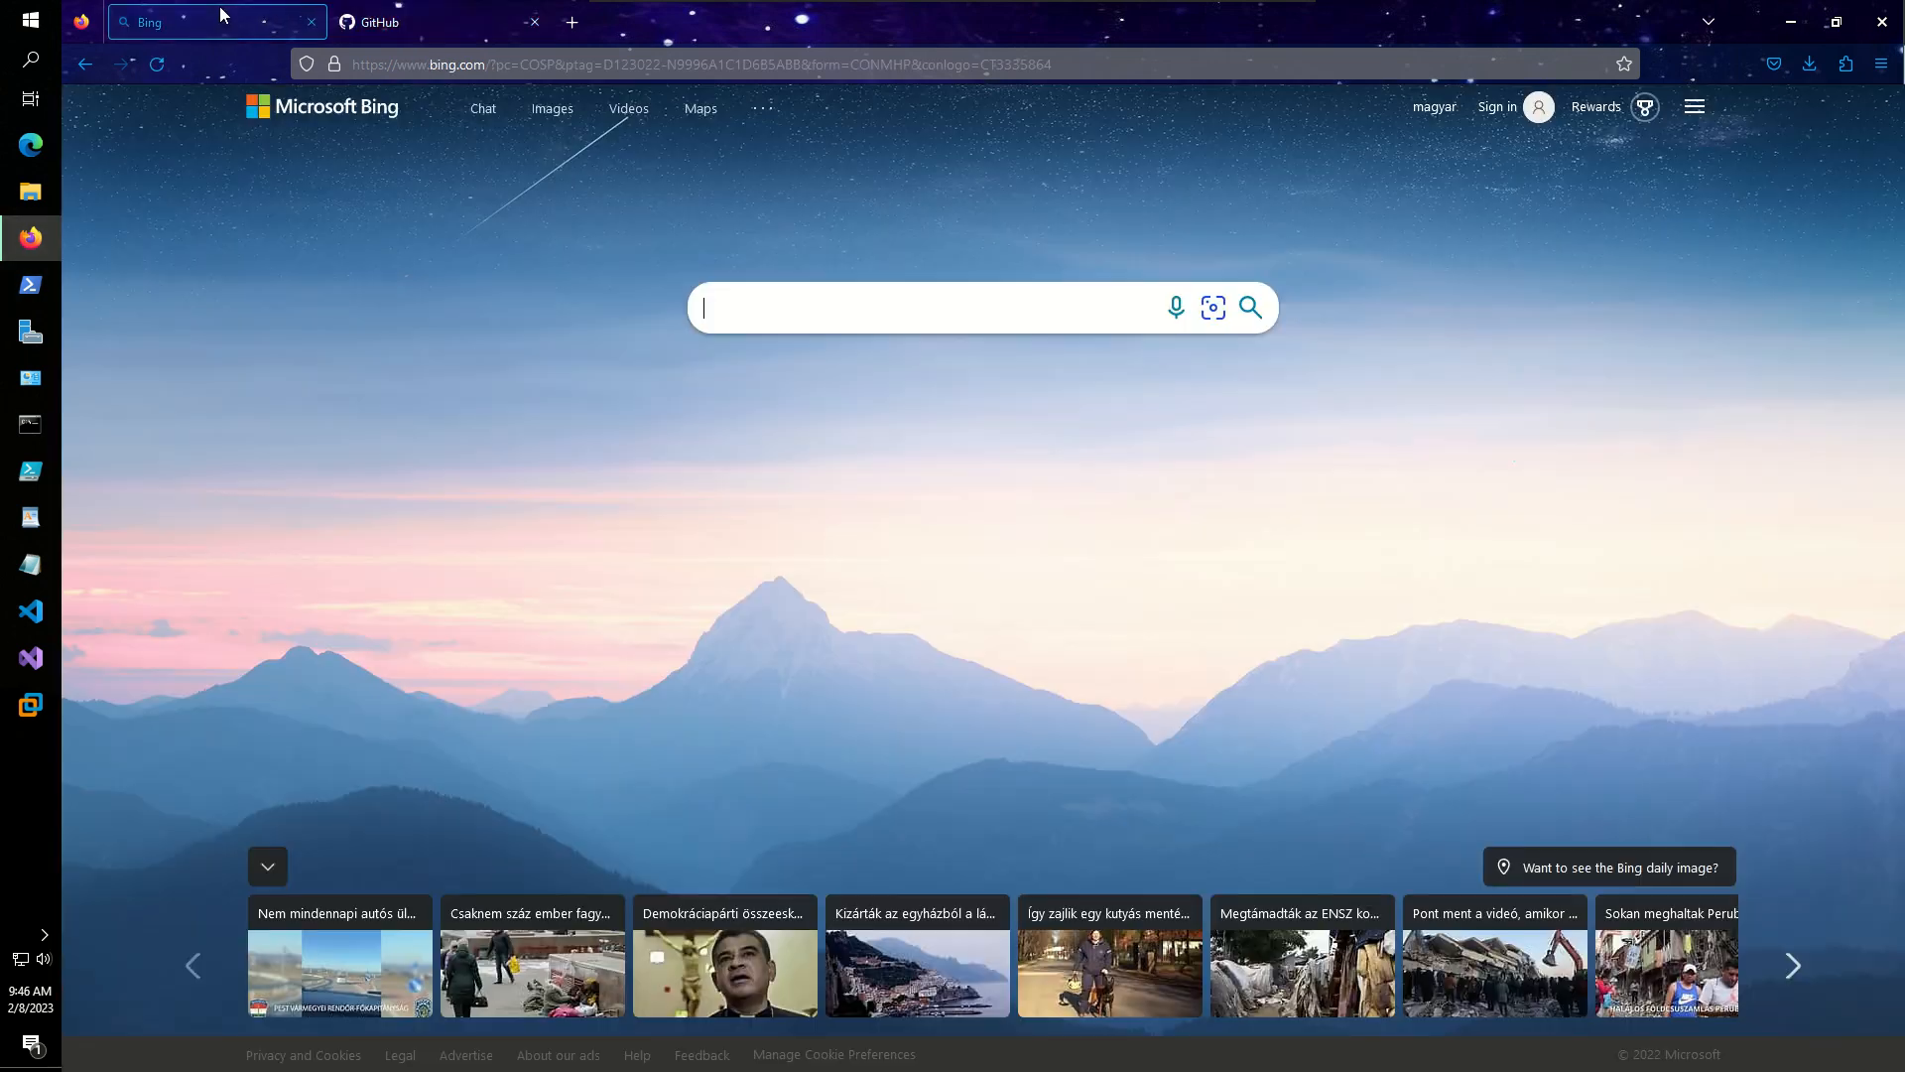
click(436, 16)
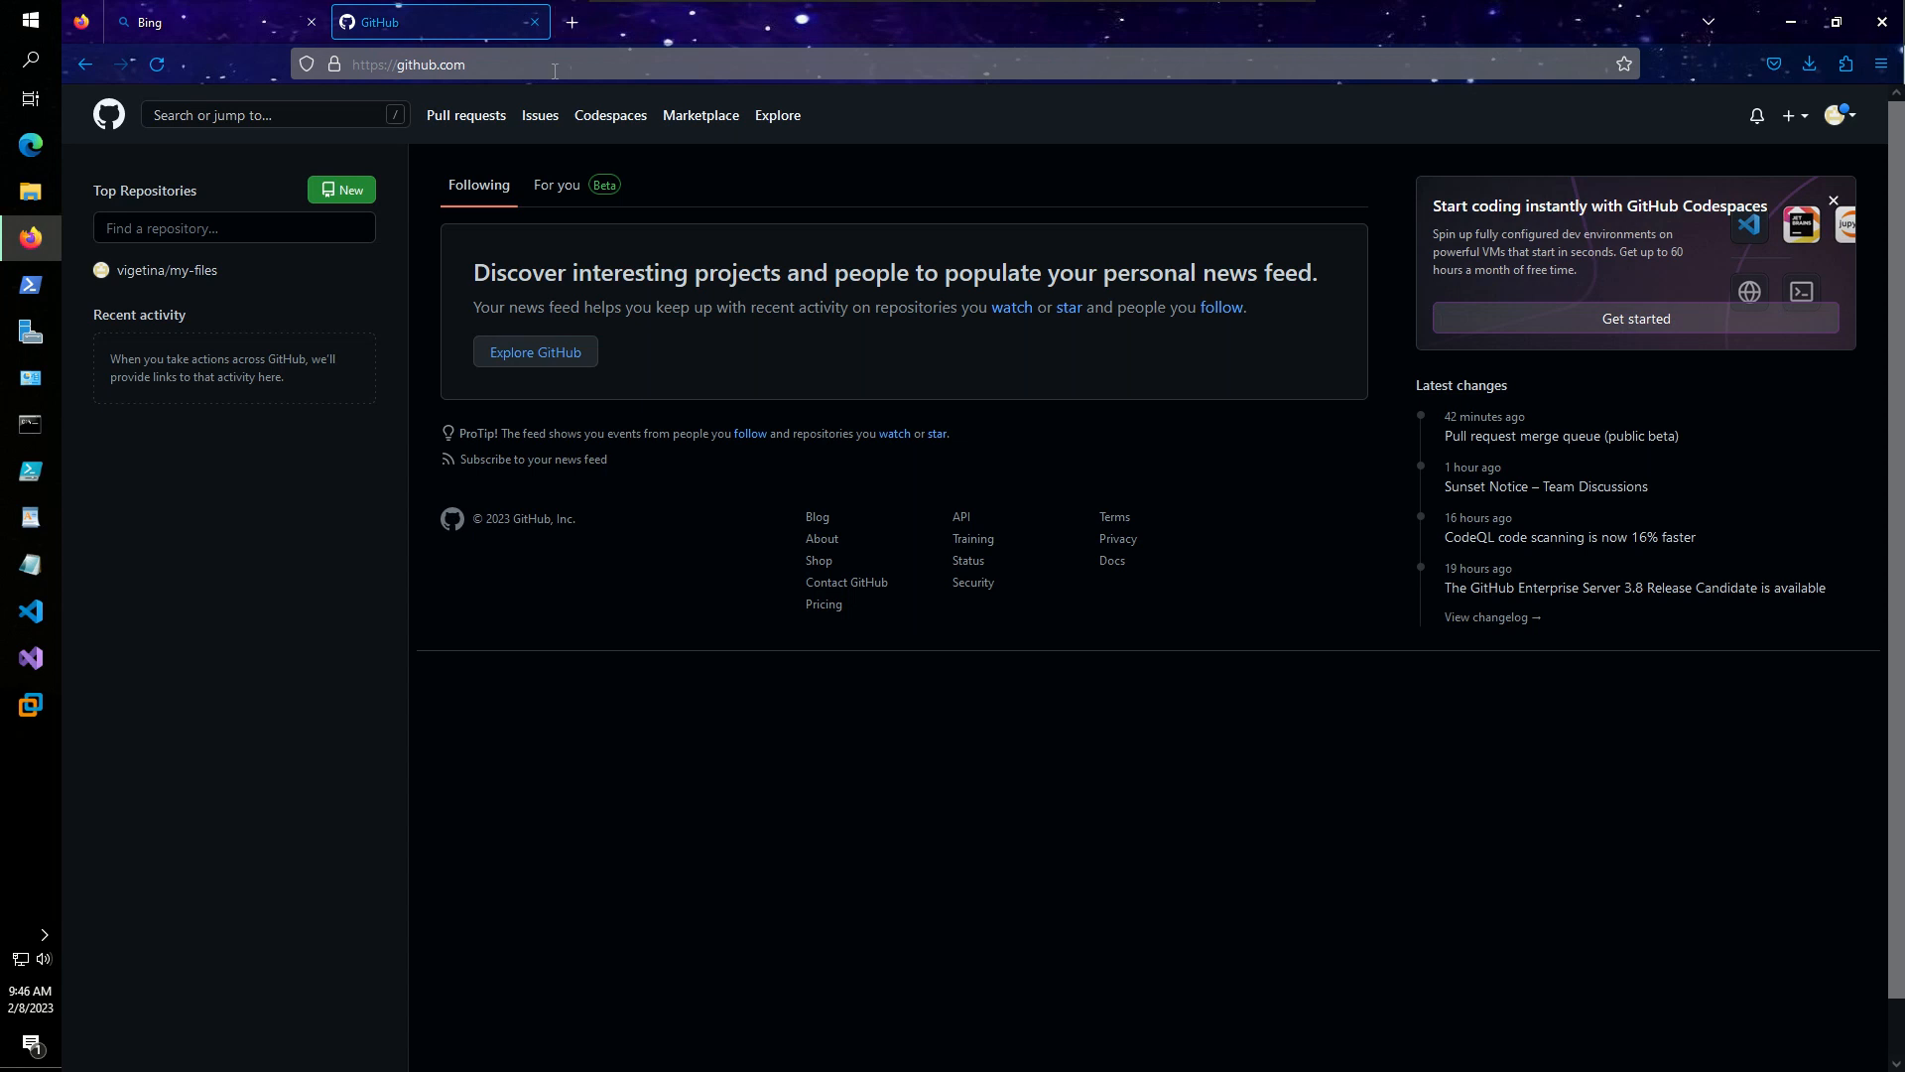
click(1881, 63)
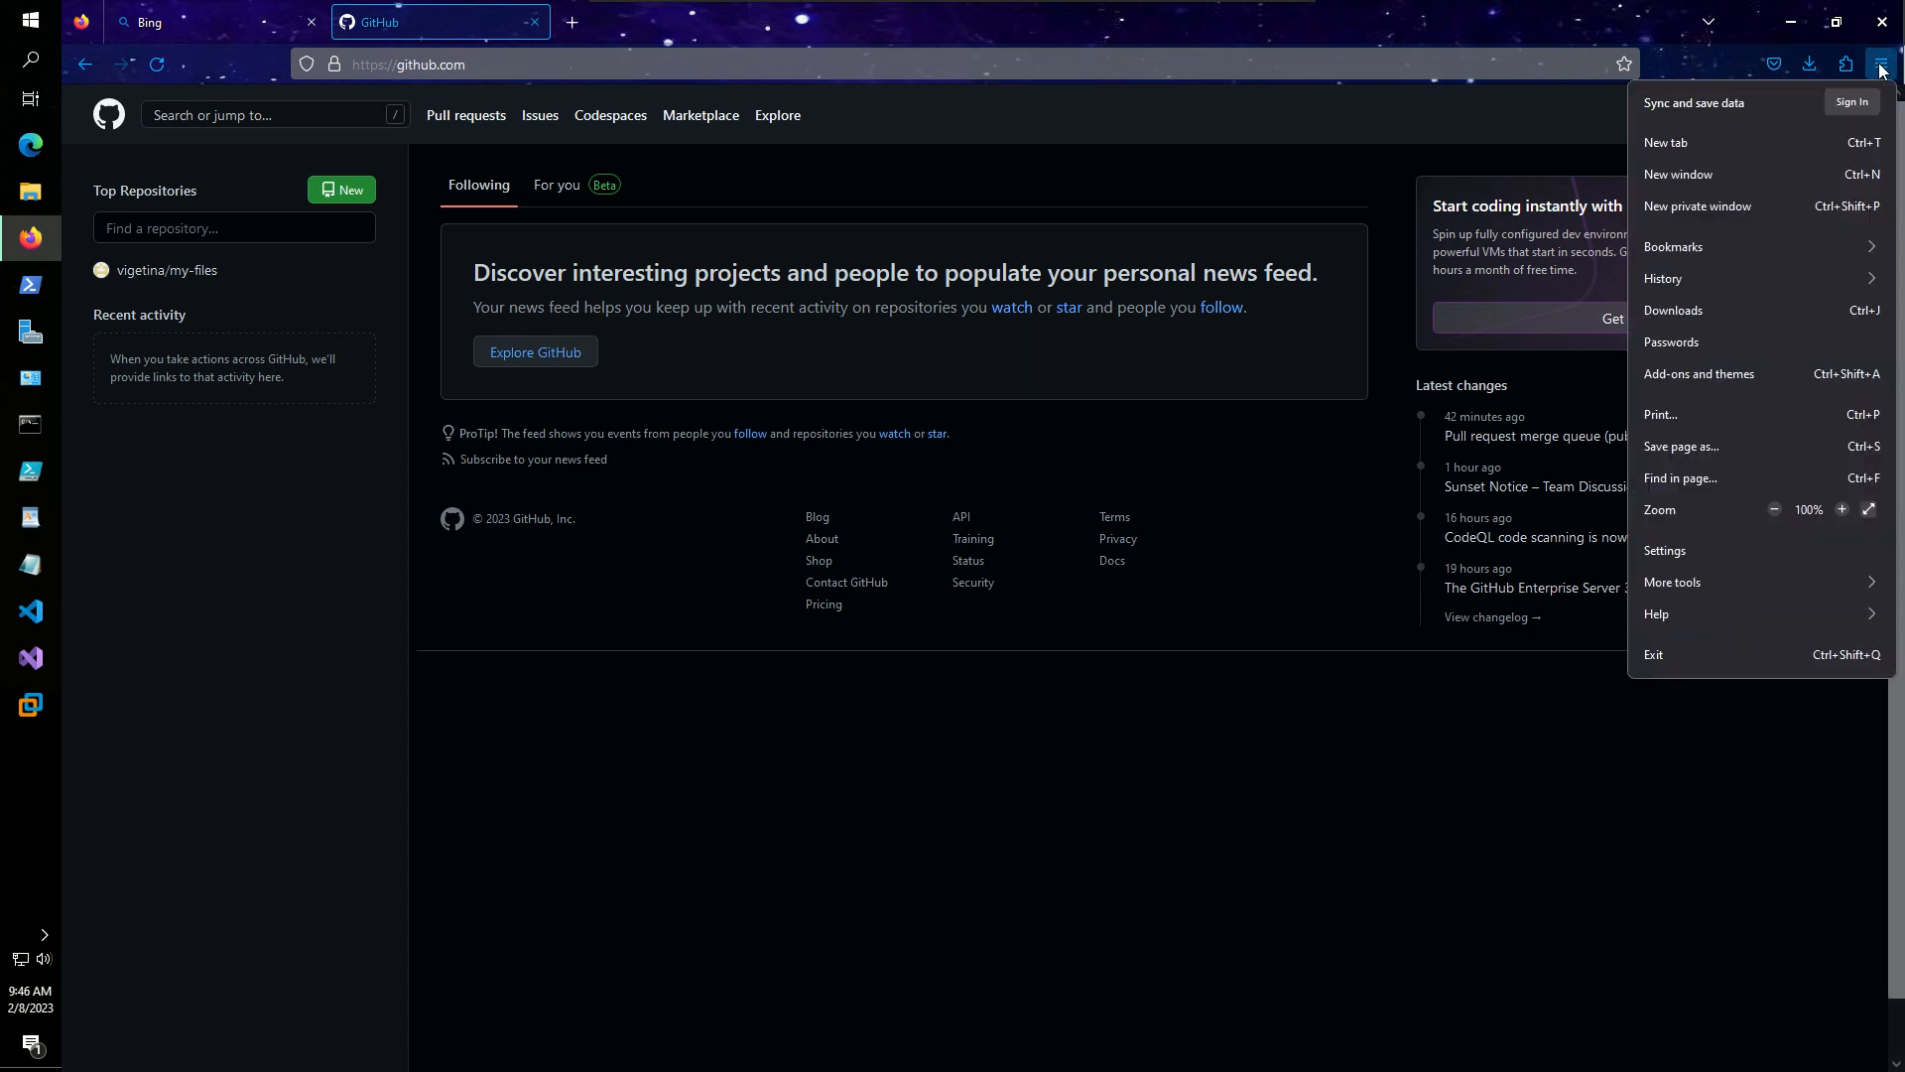
- Open a new private browsing window and load github.com in it
click(1694, 208)
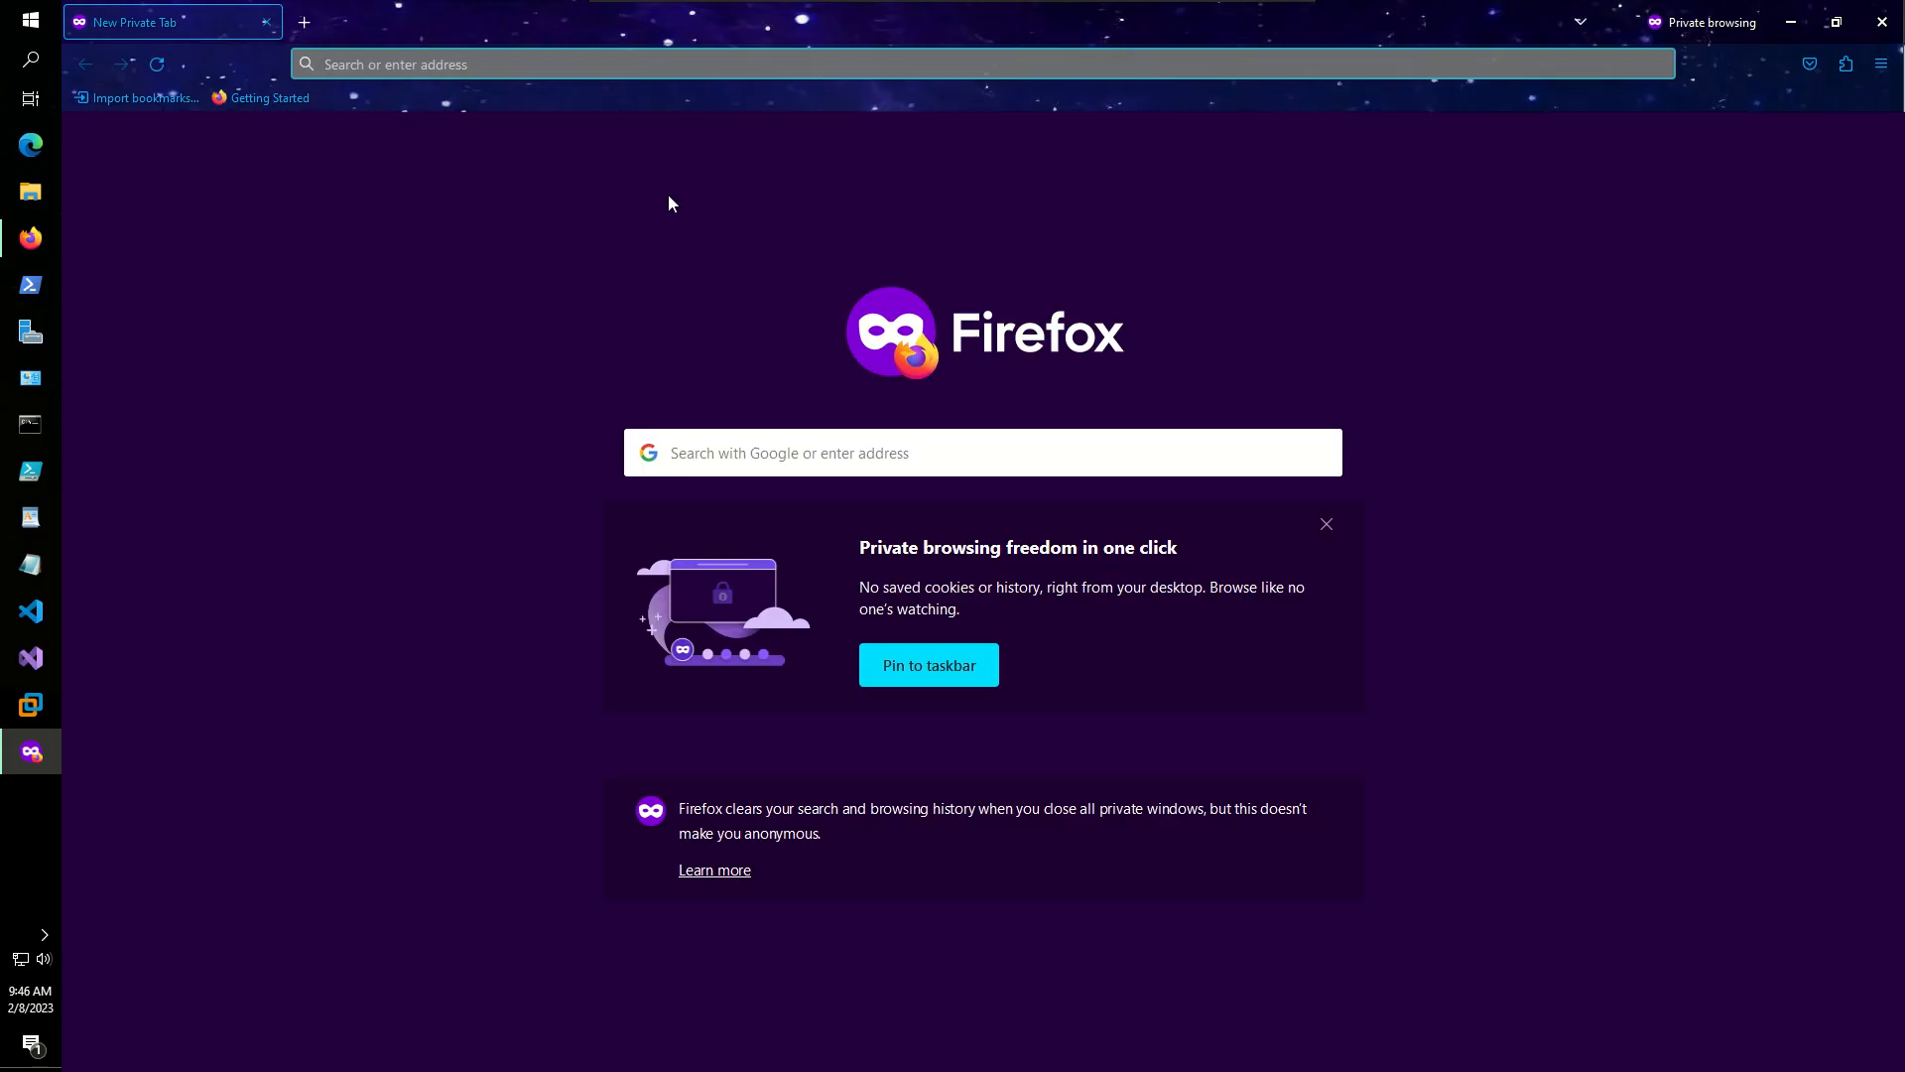
text(github.com/)
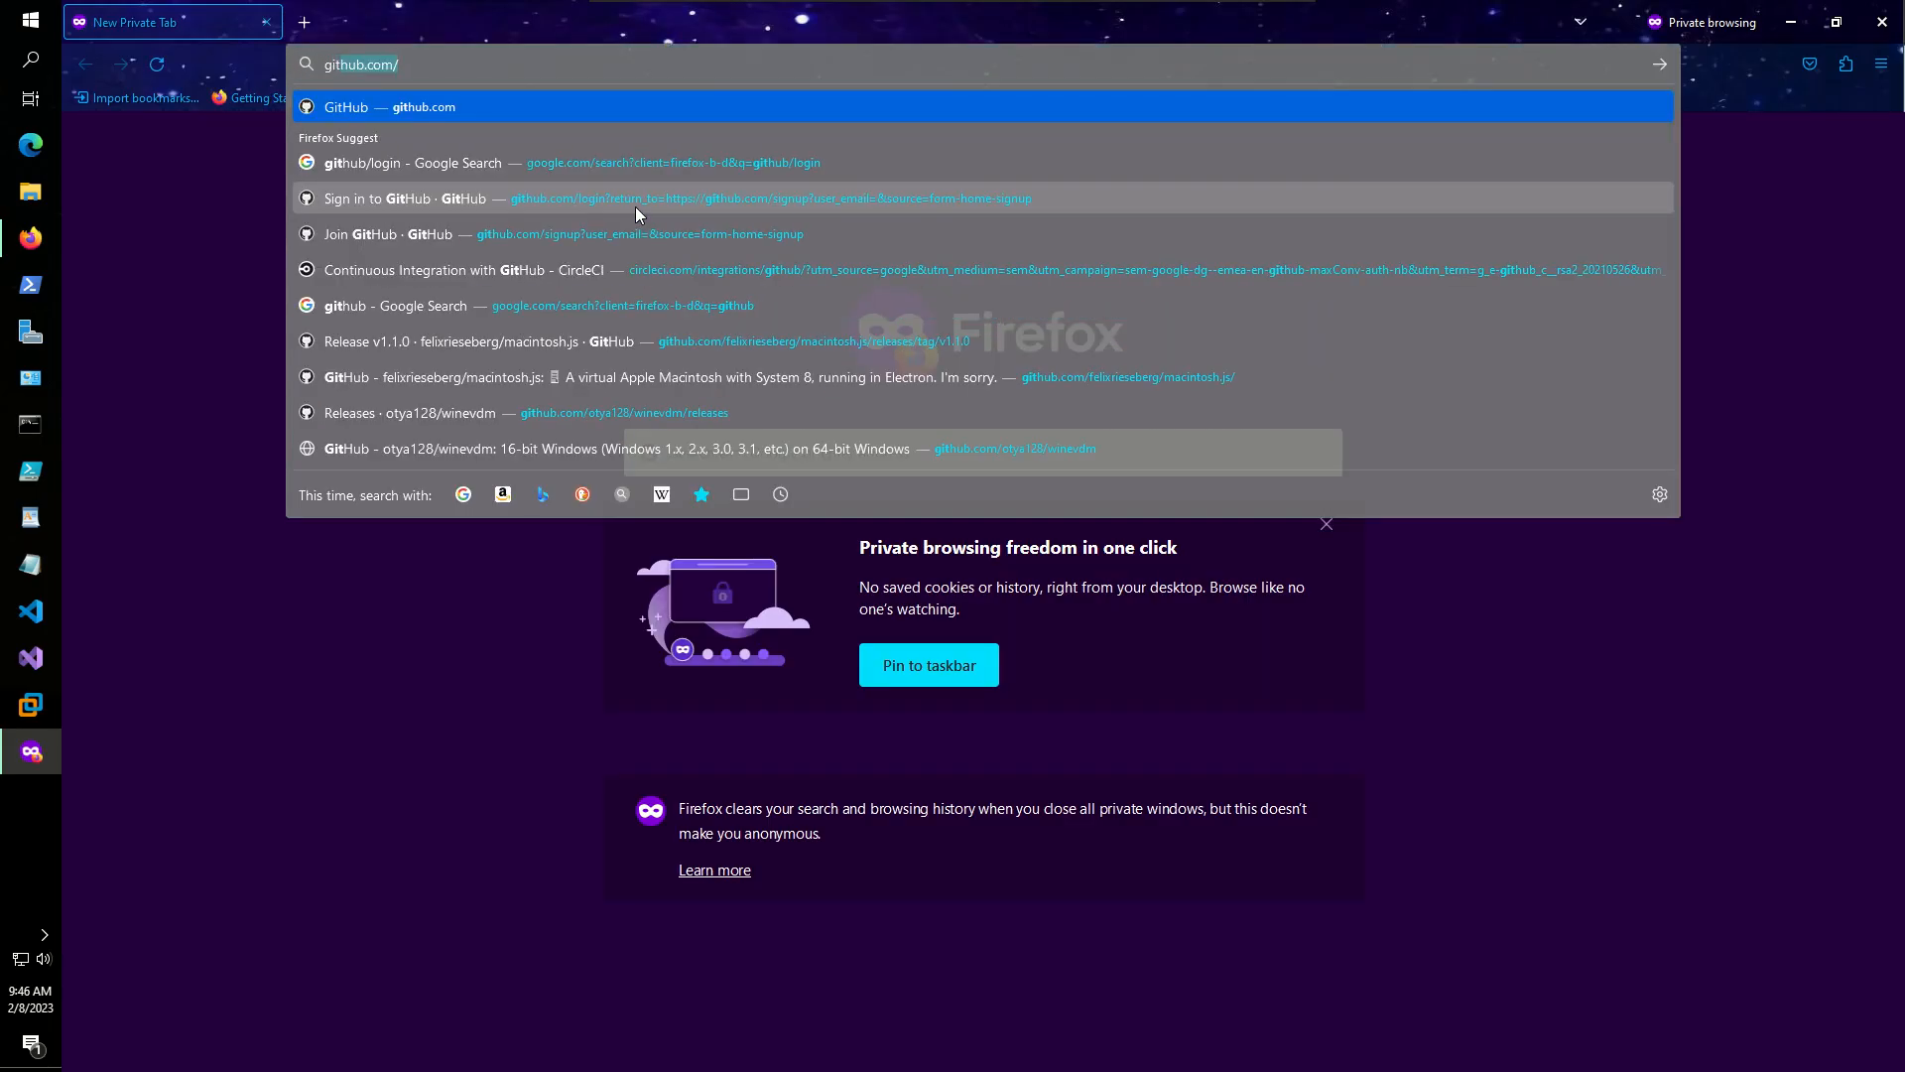
key(Return)
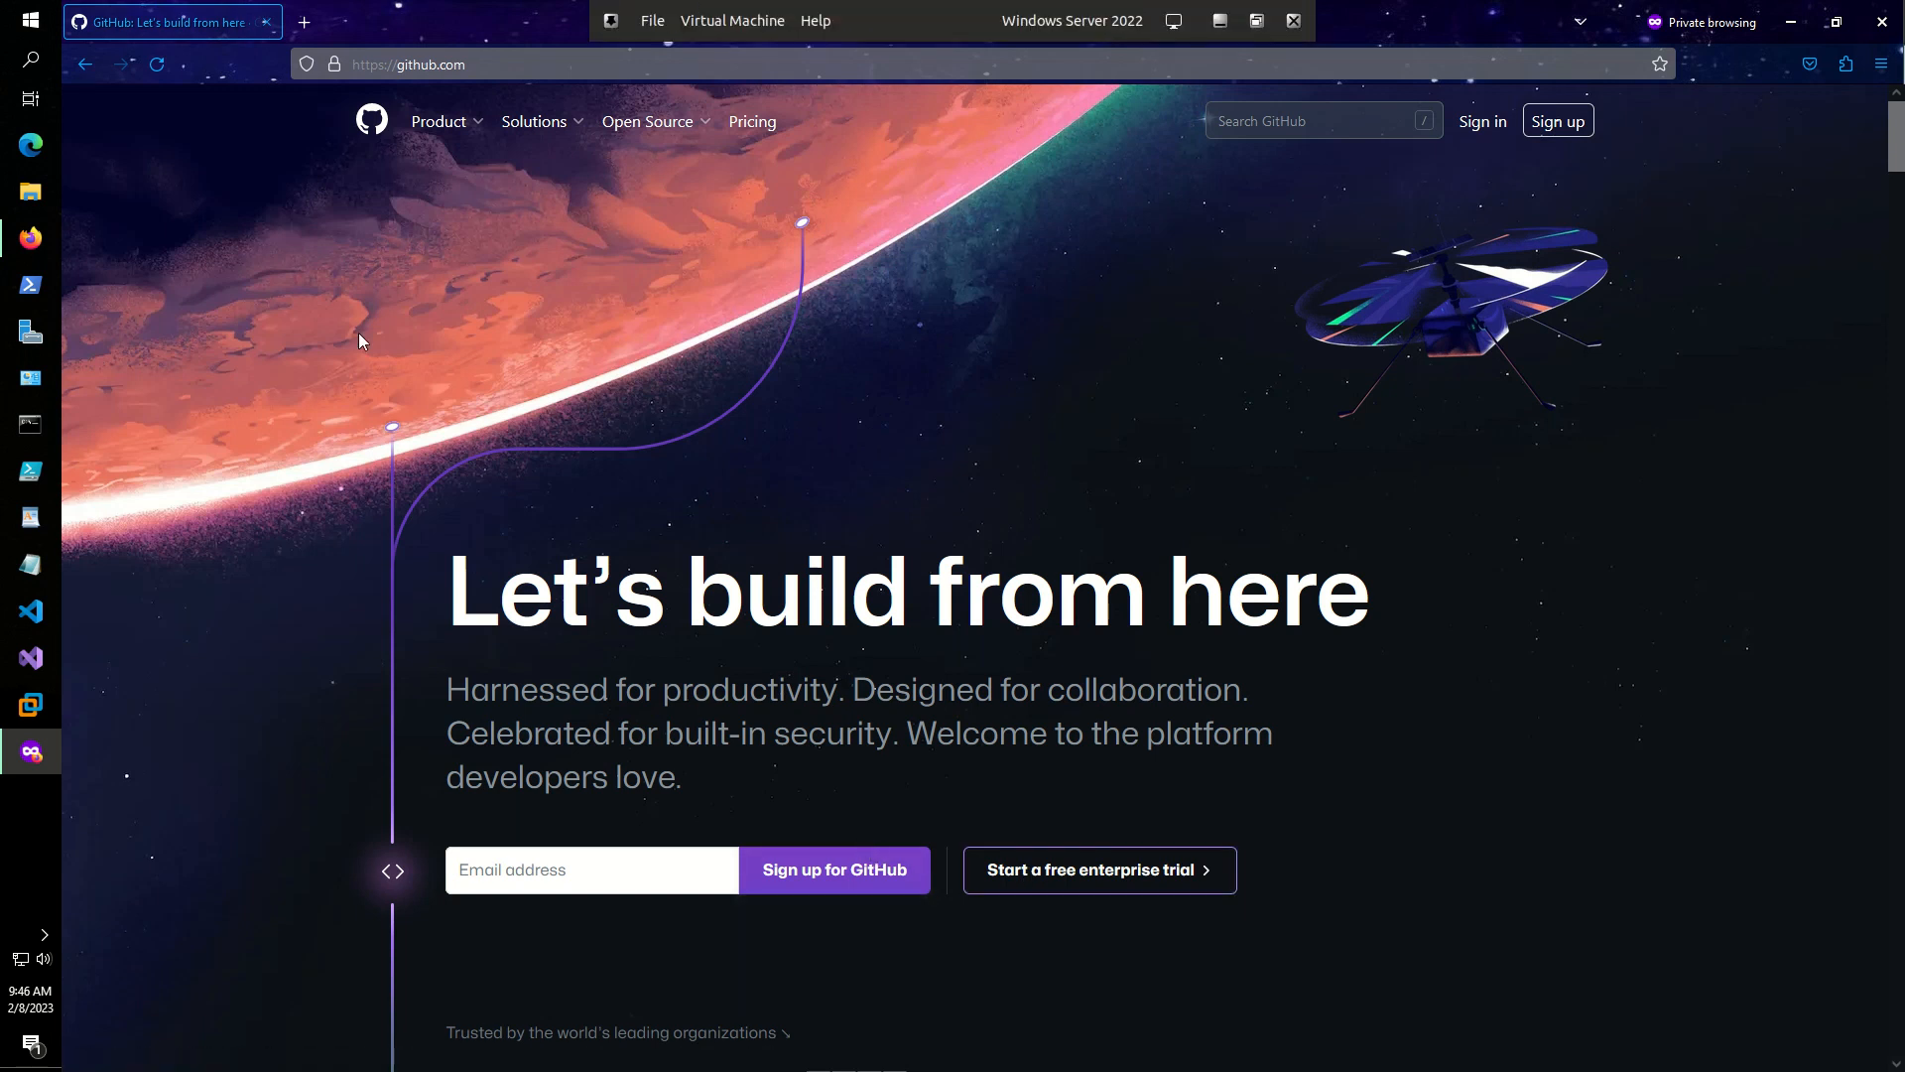
mouse_move(536, 121)
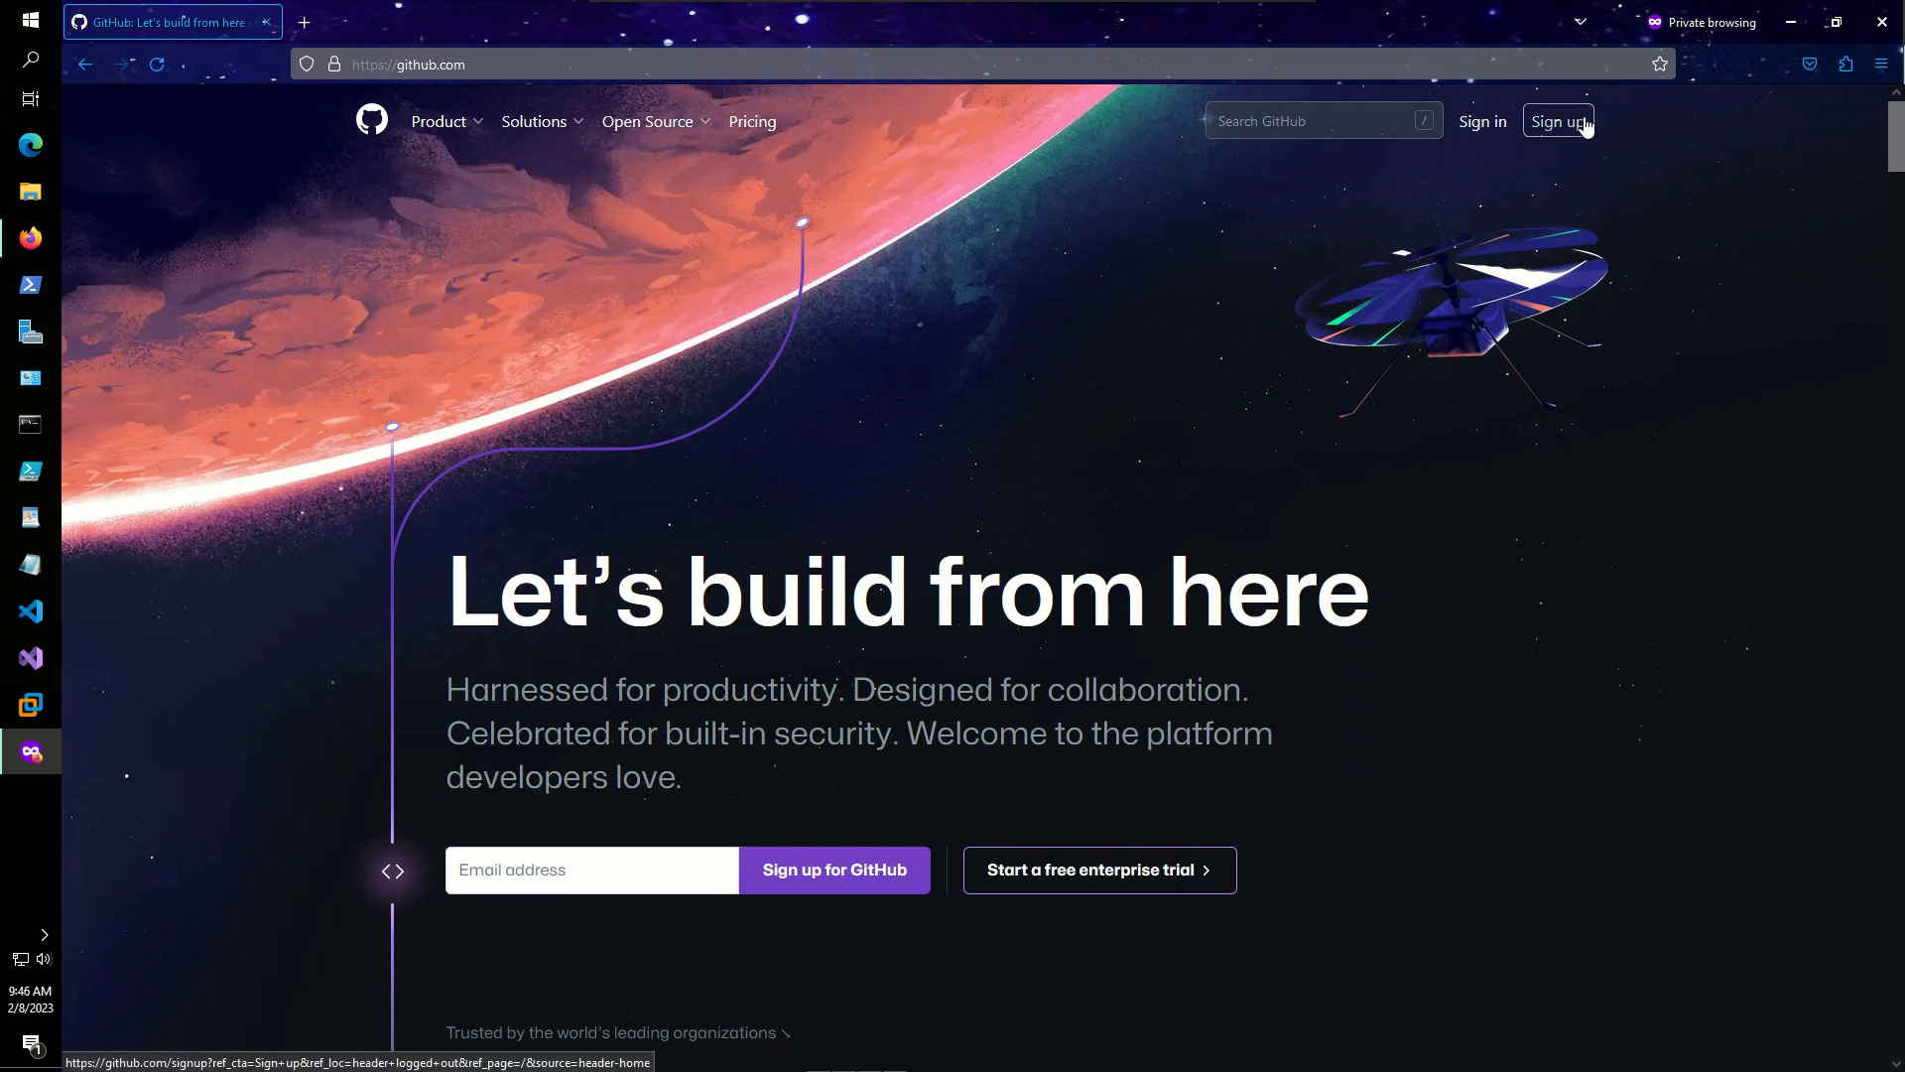
- Sign in to GitHub with the account's email address and password
click(1487, 131)
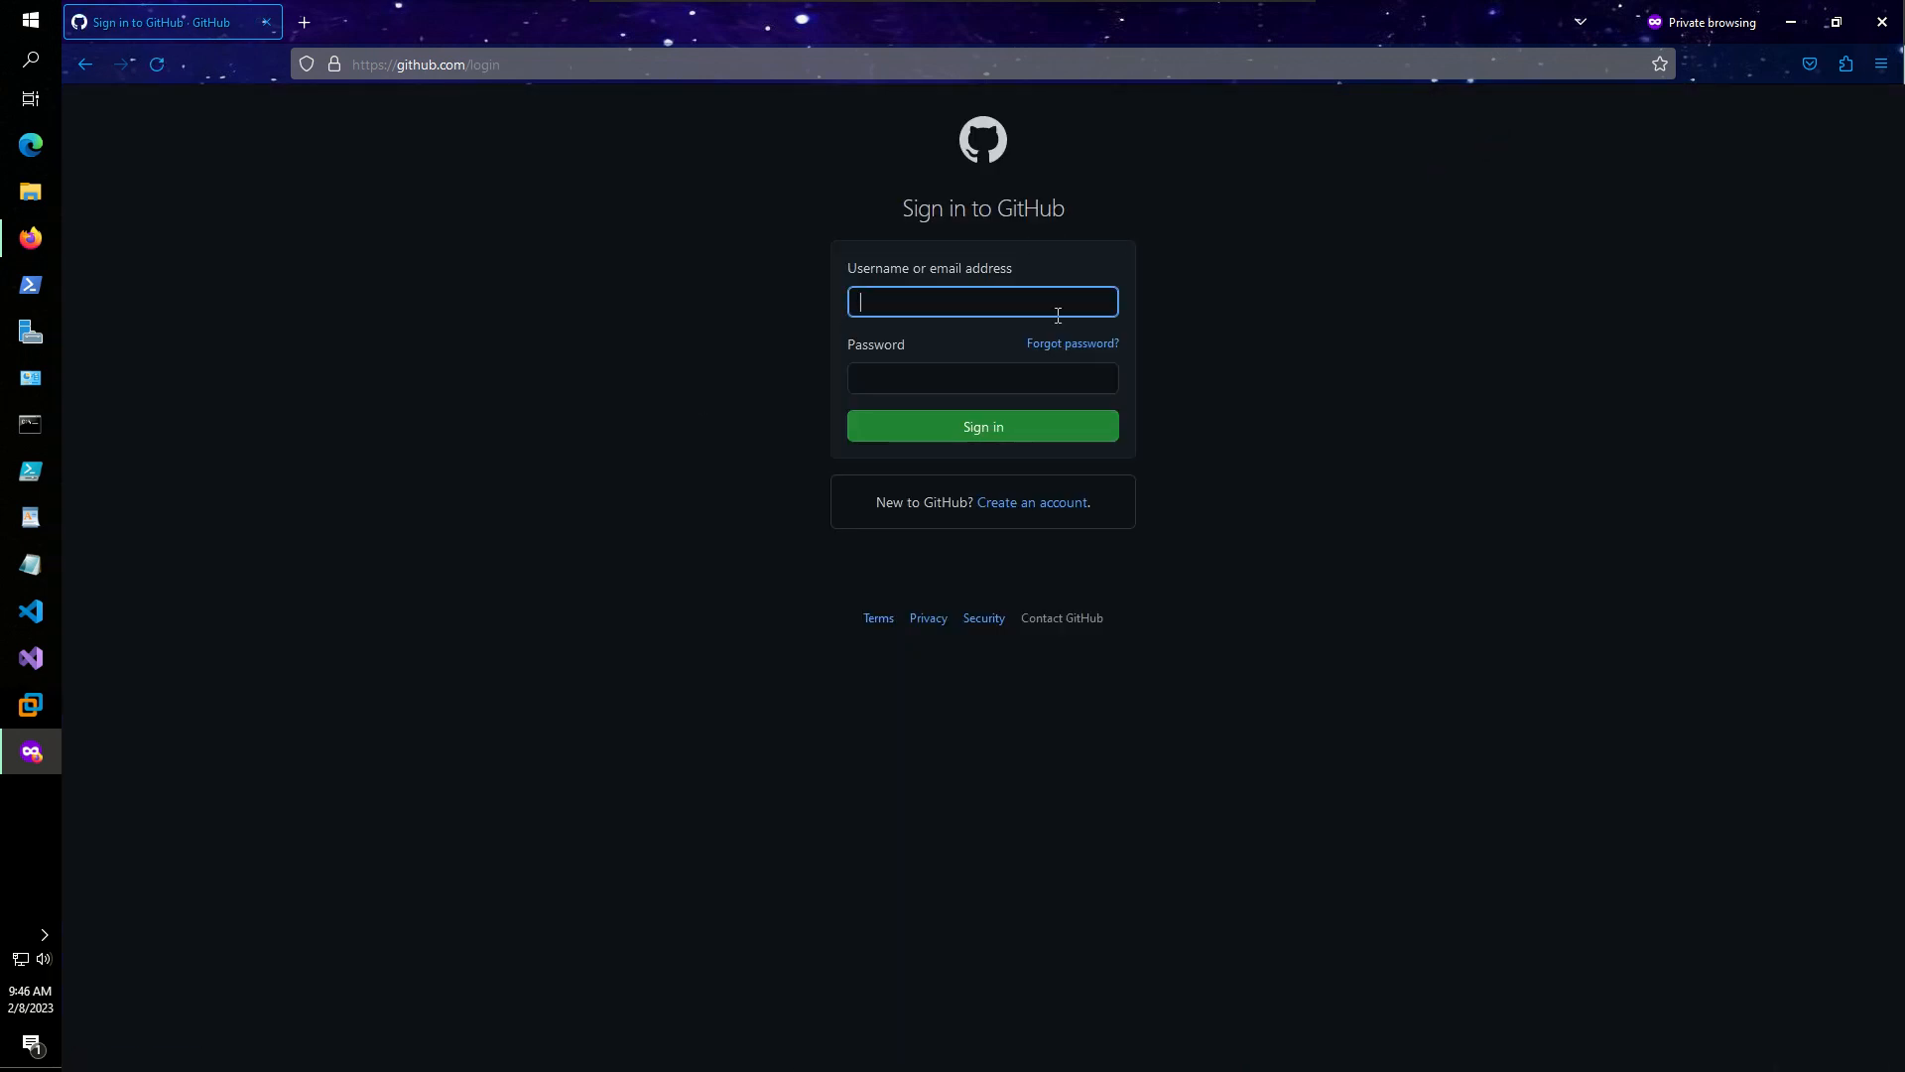
click(885, 379)
text(•••••)
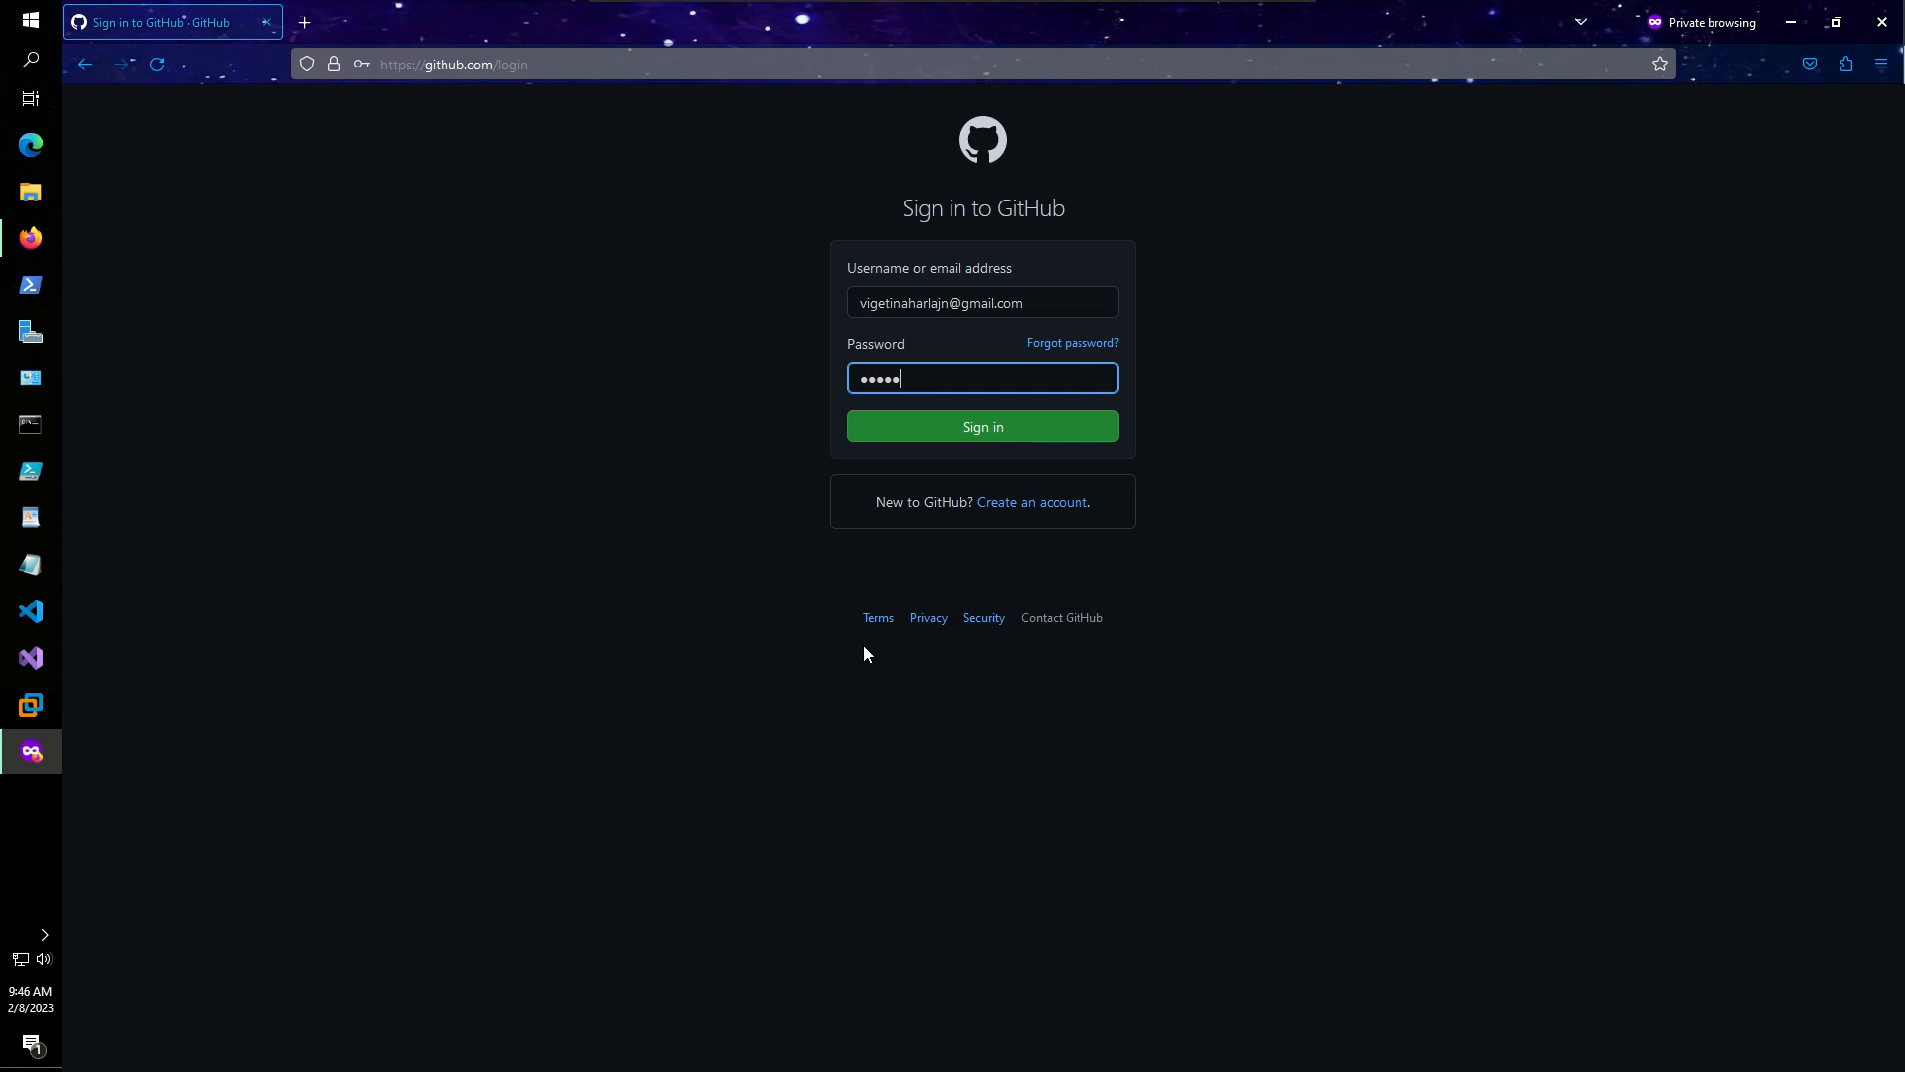
text(•••••••••)
click(914, 434)
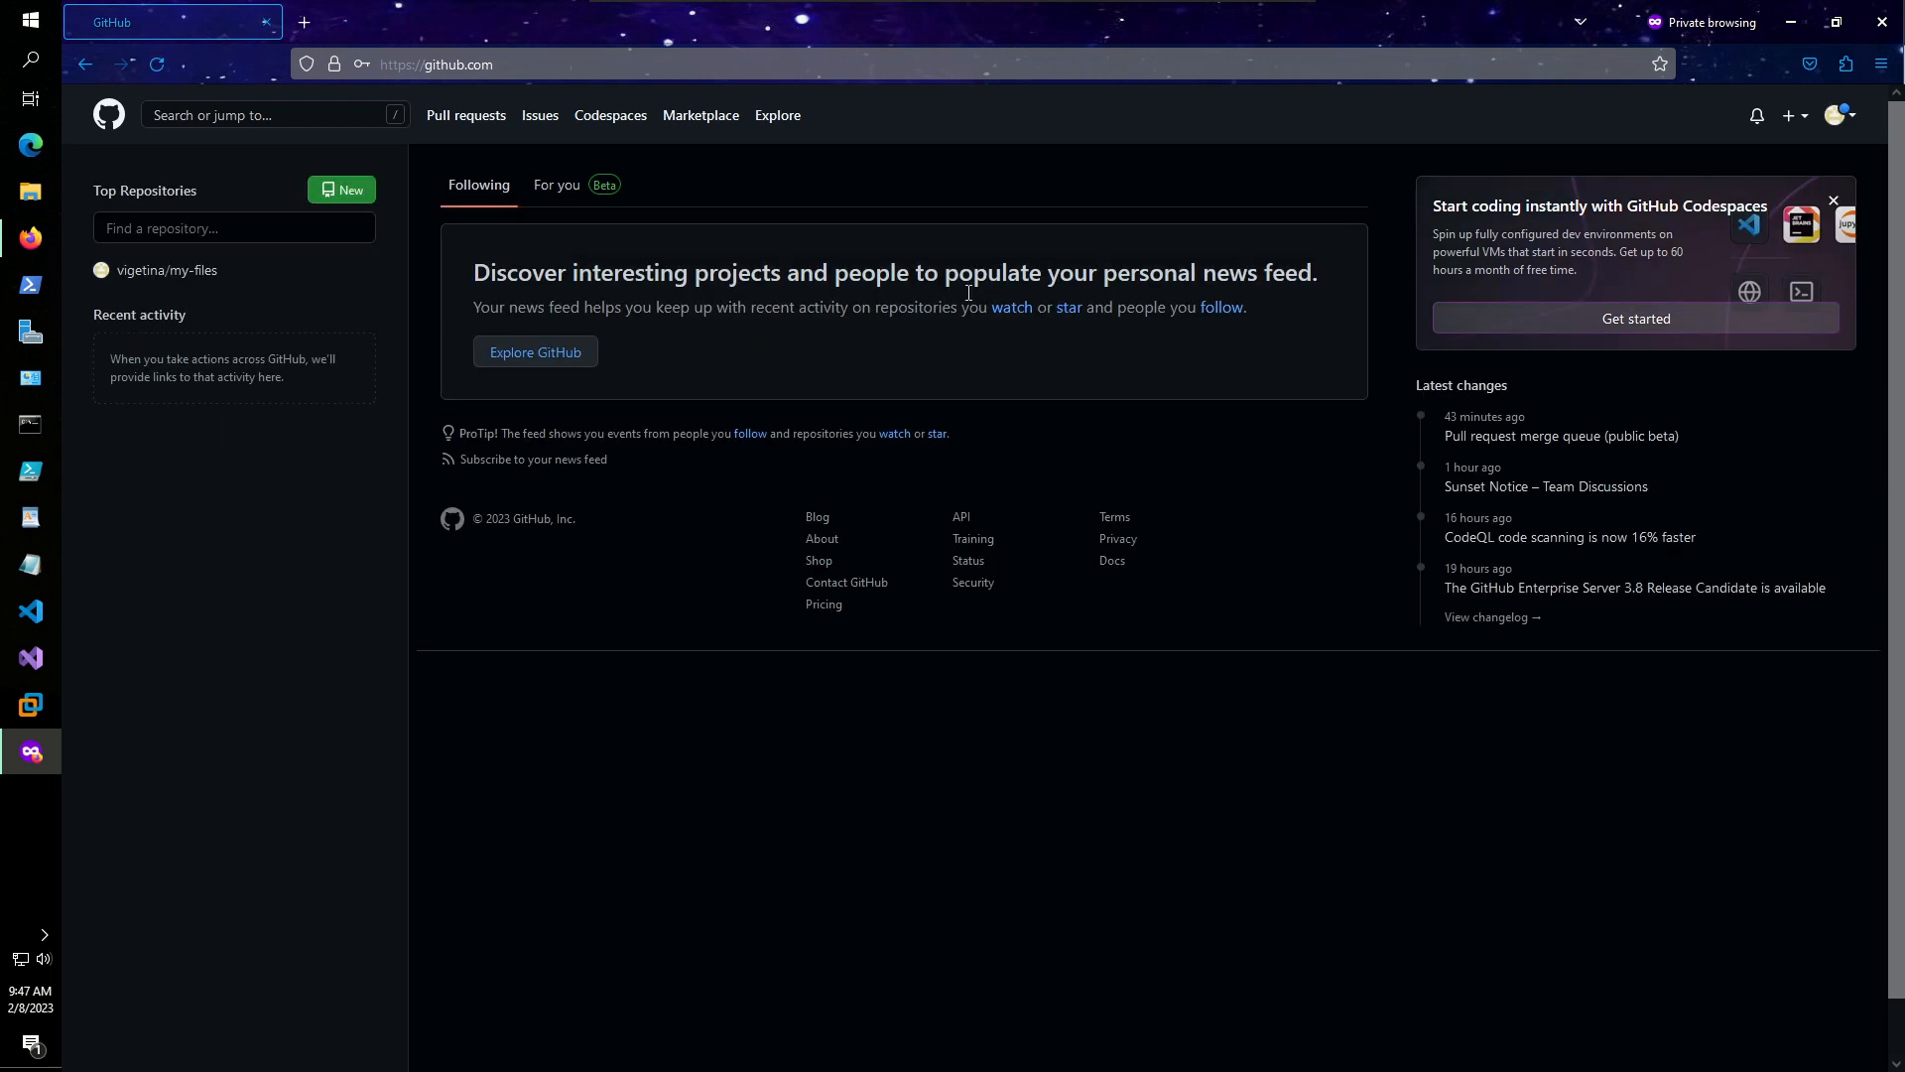
mouse_move(170, 282)
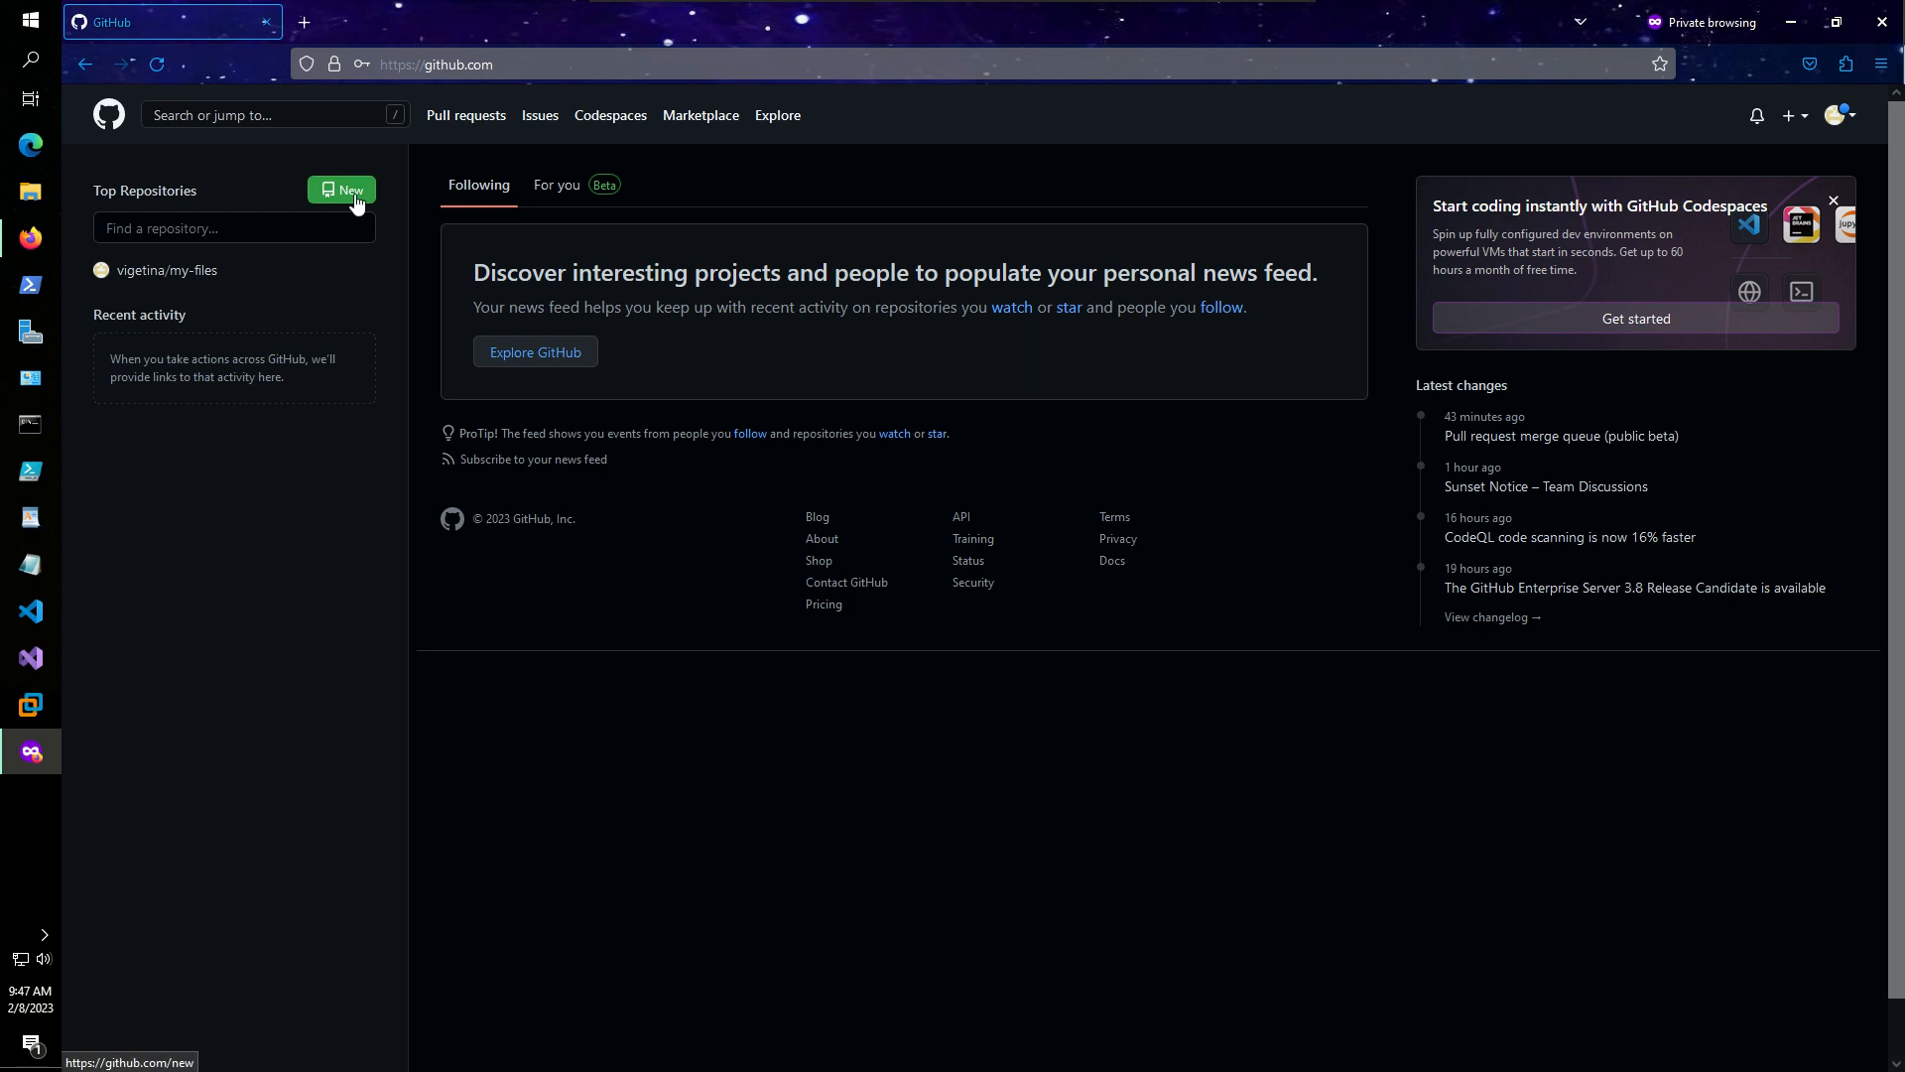
- Create a Private repository named 'Test' described as 'a tutorial repository'
click(326, 197)
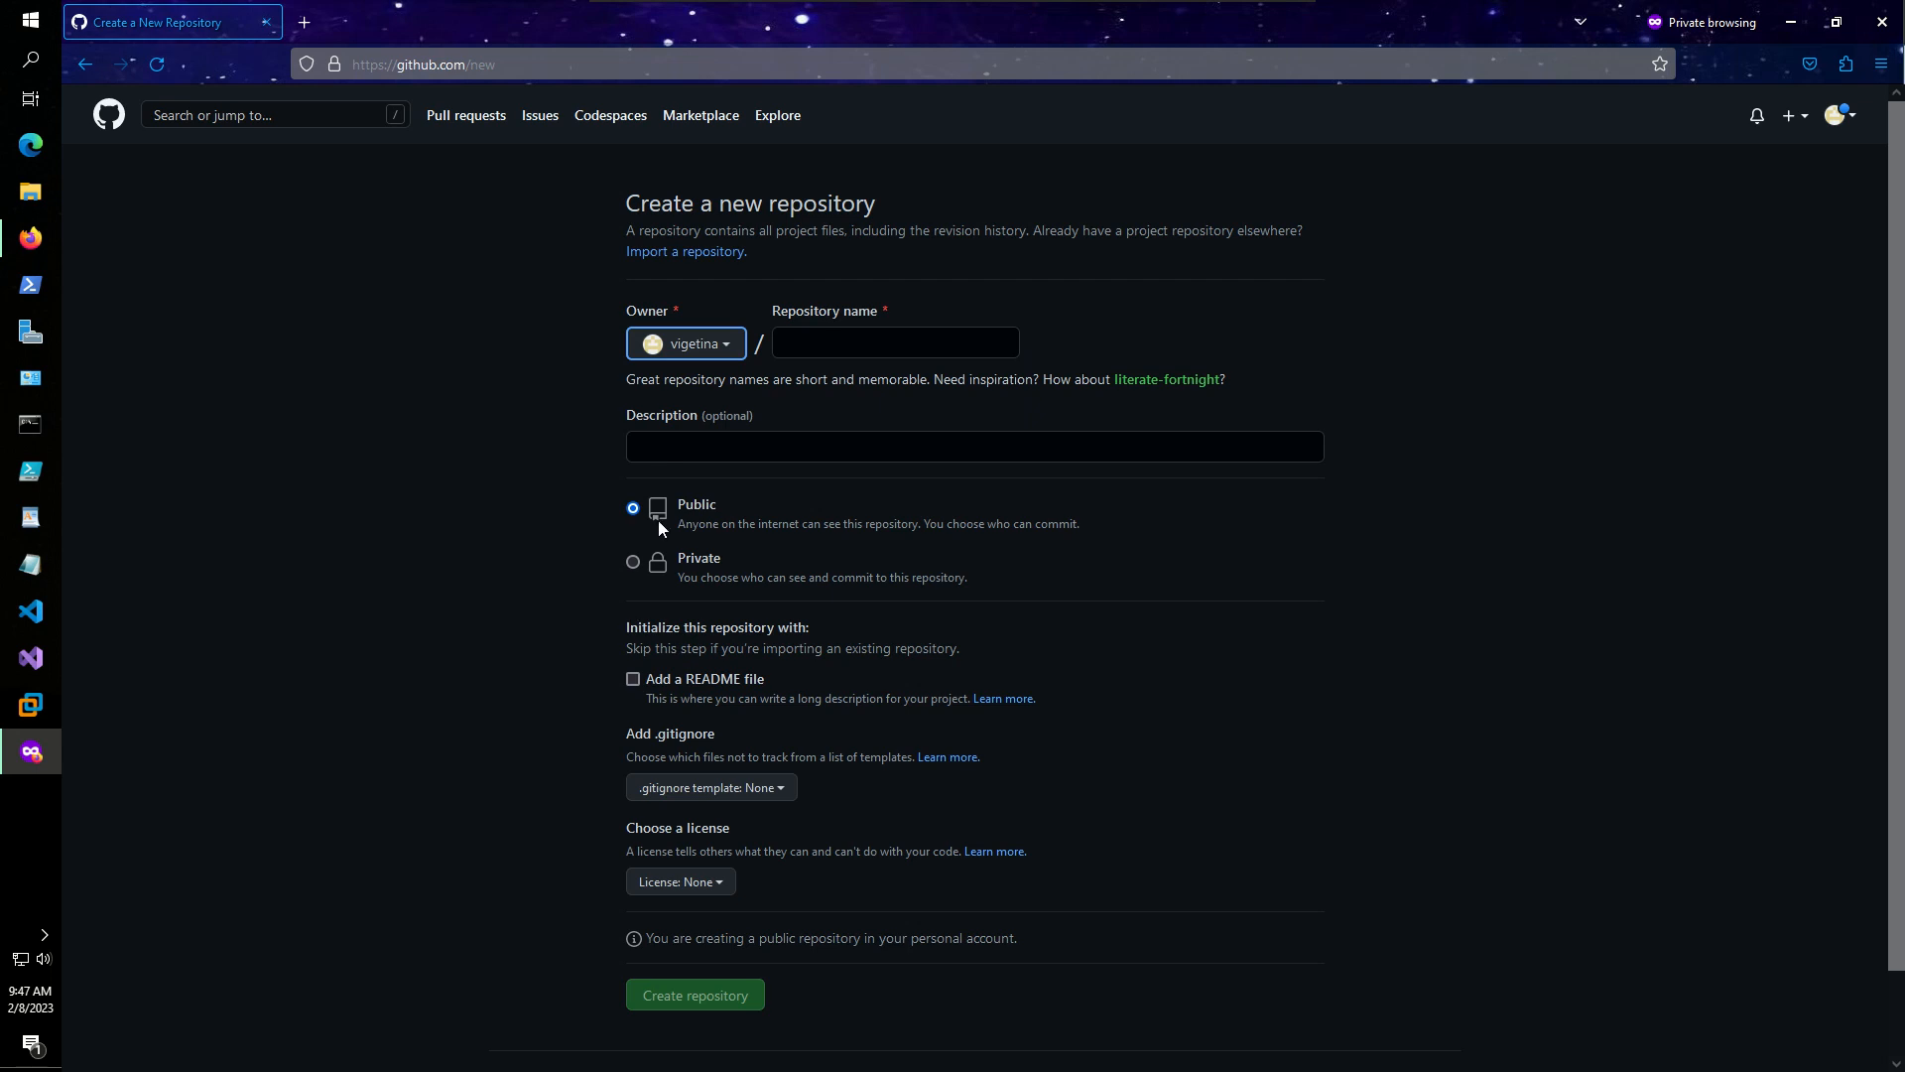
click(664, 507)
click(632, 563)
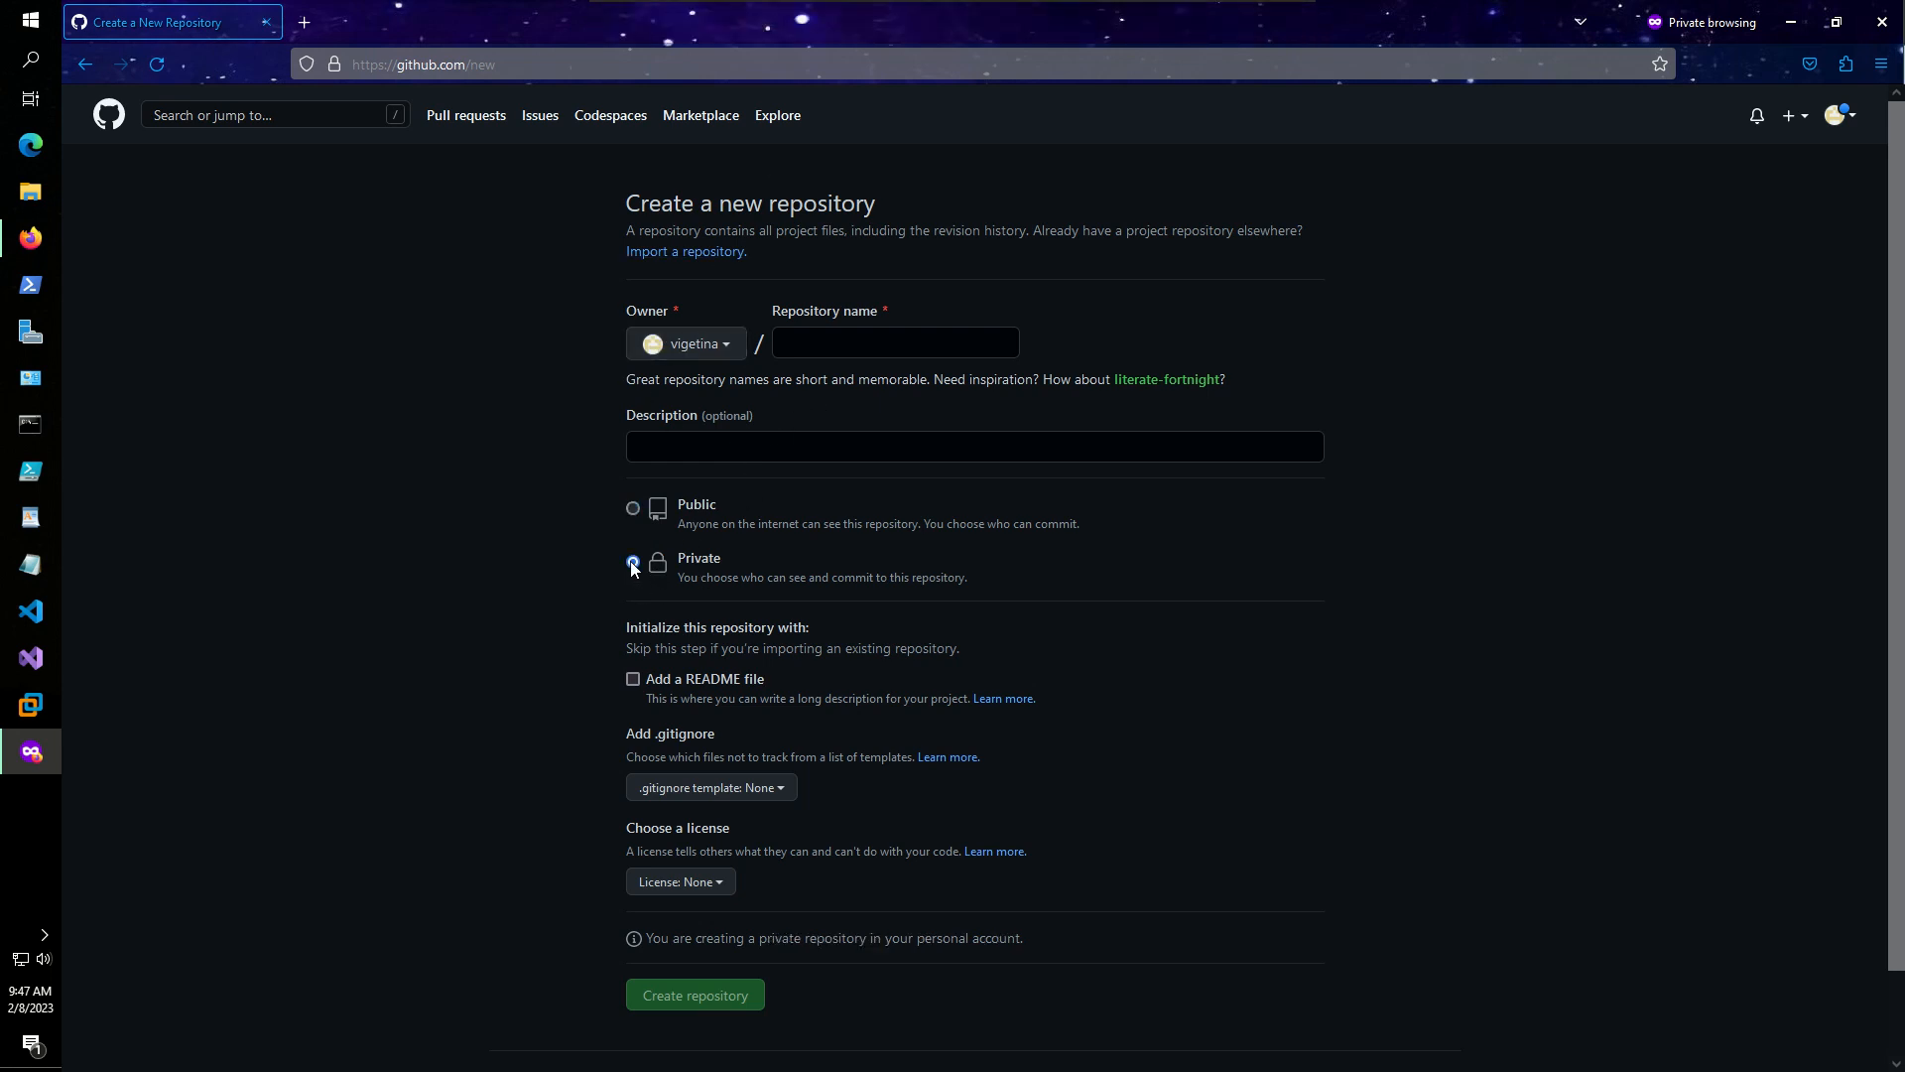
click(784, 352)
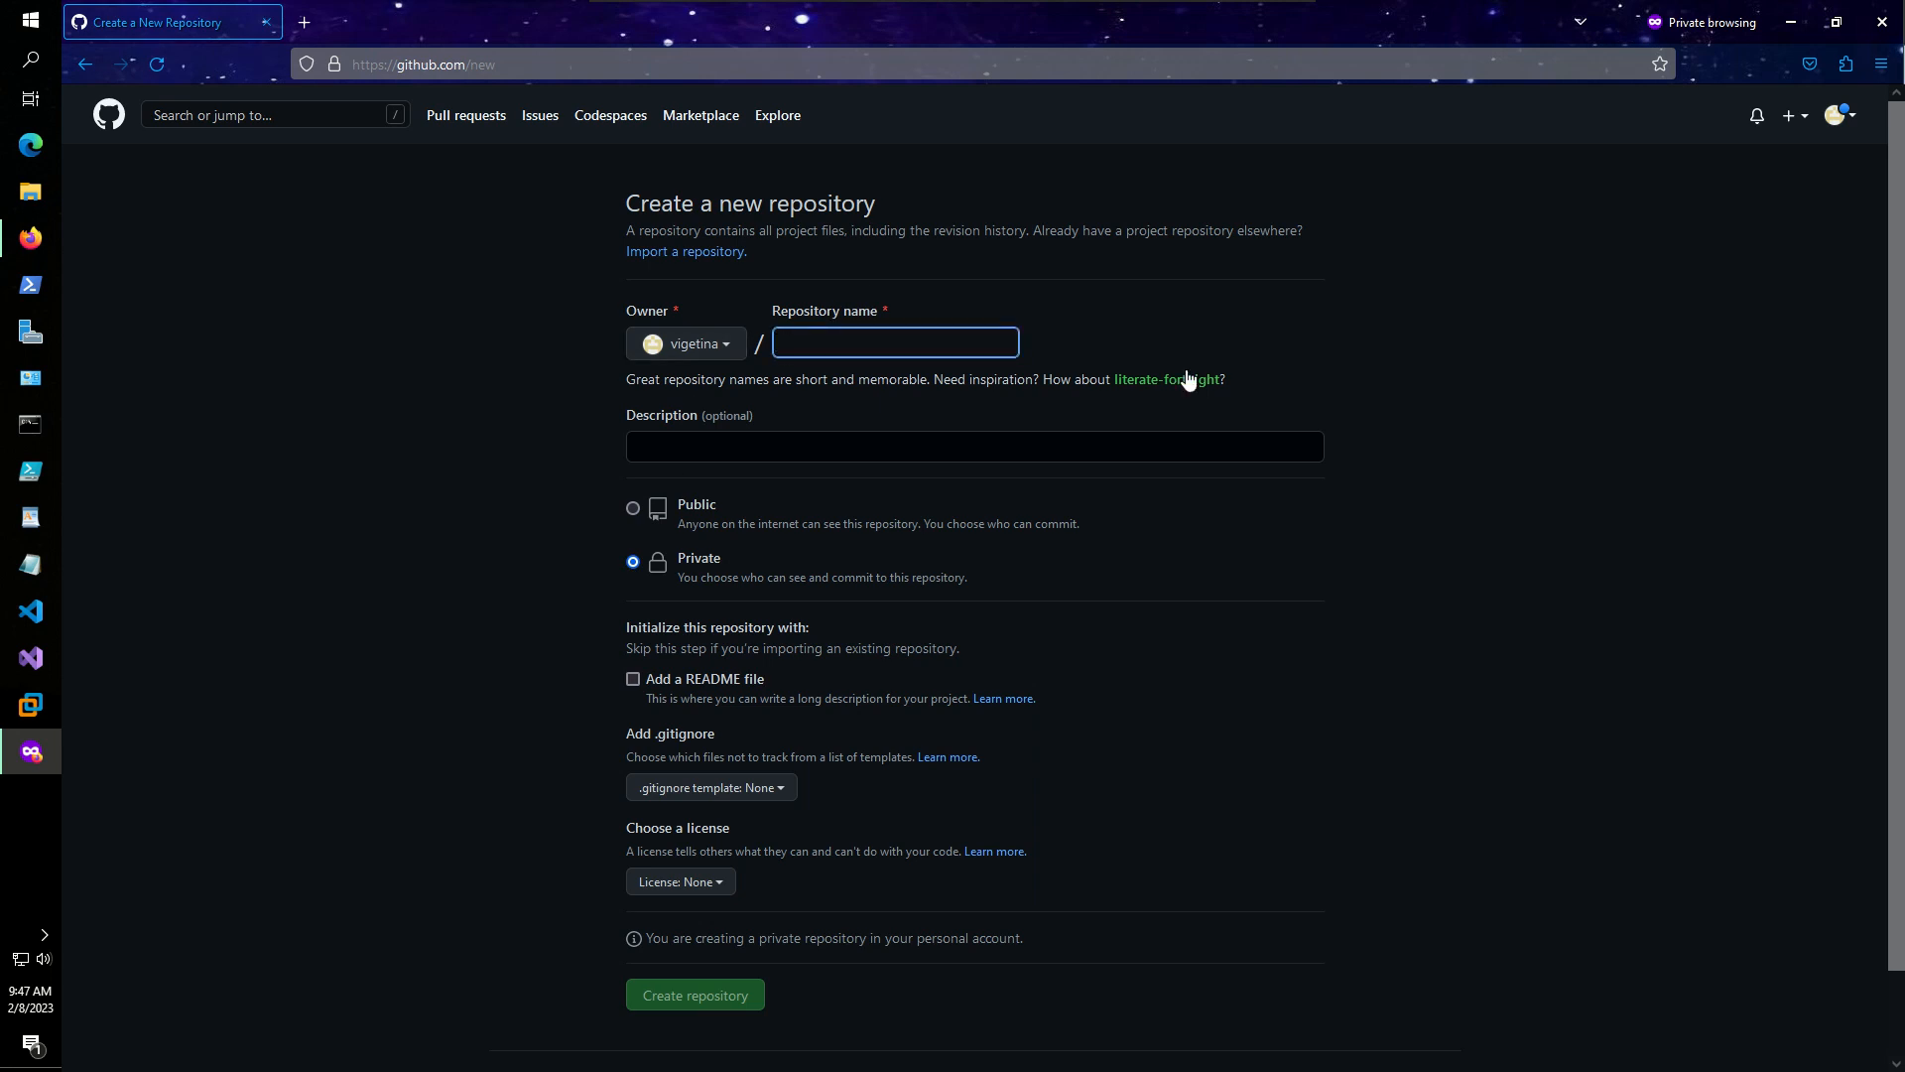
text(Test)
click(744, 449)
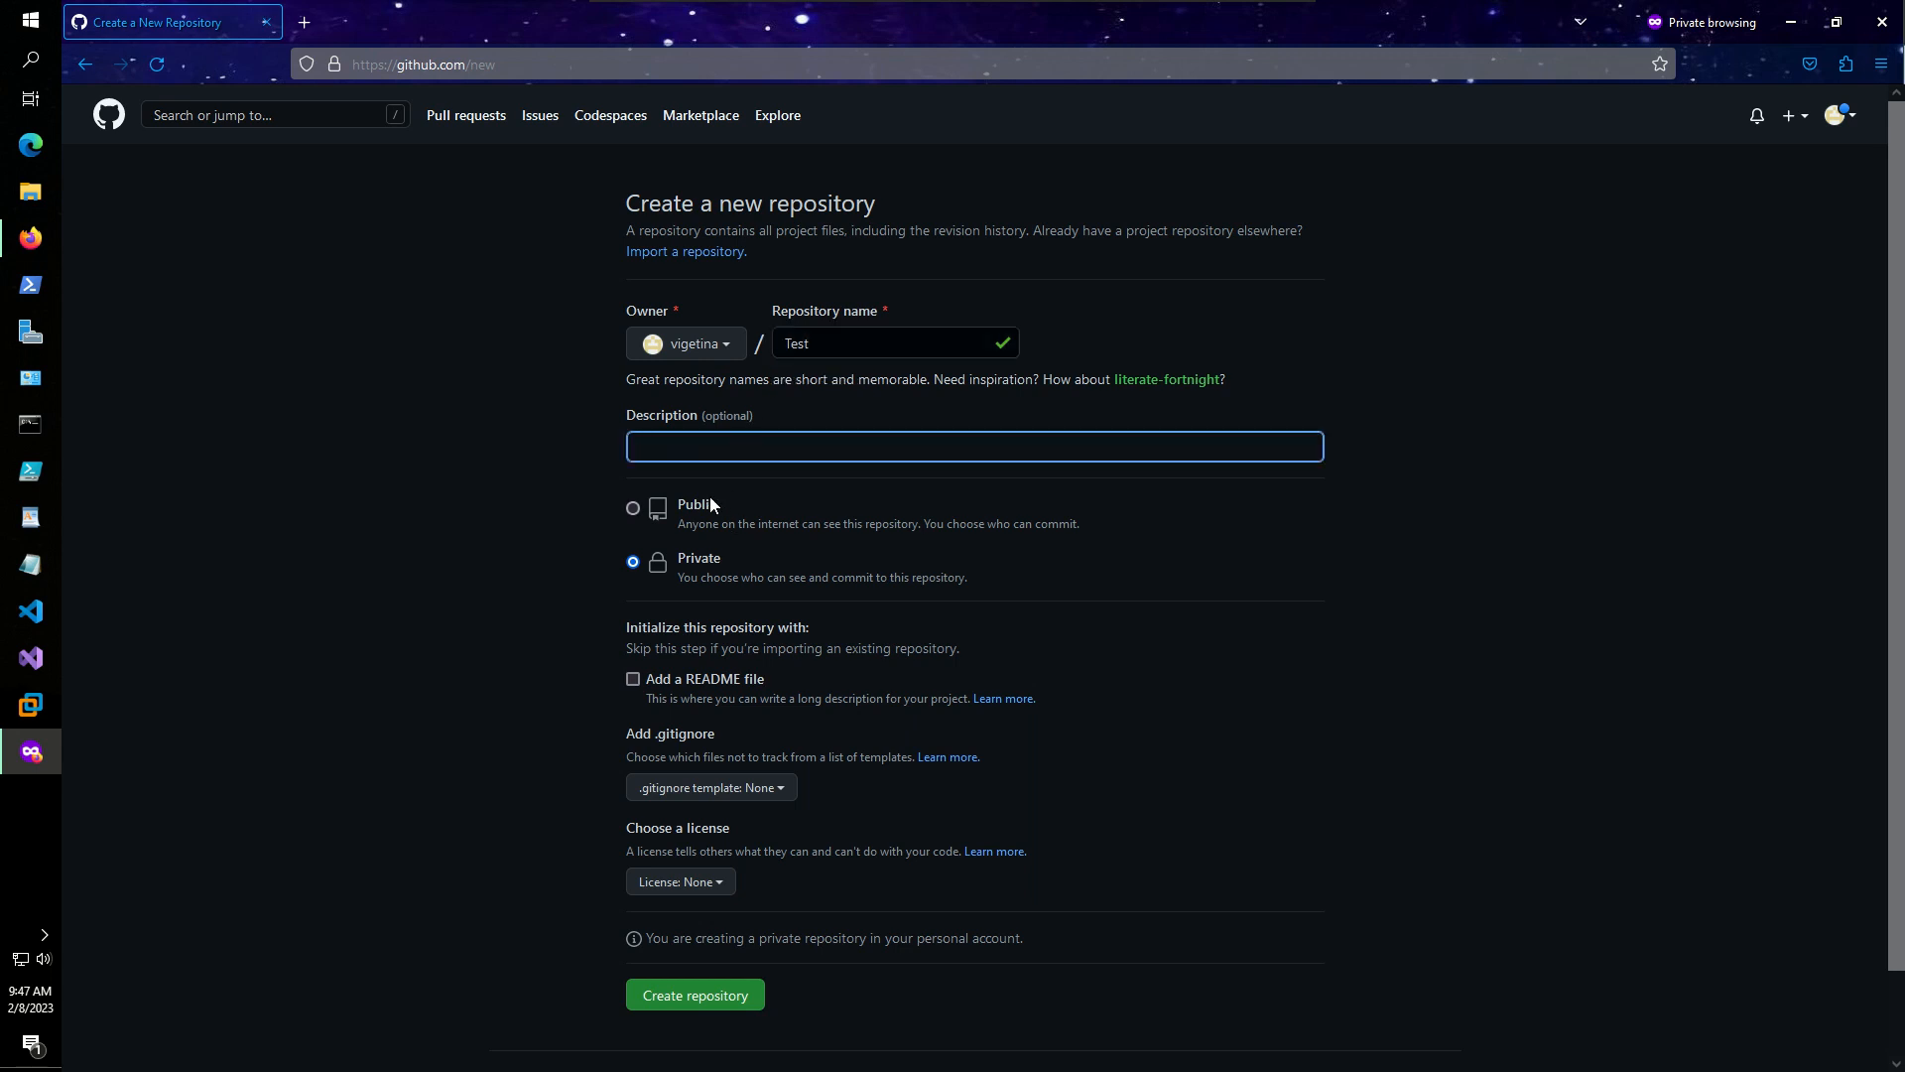
text(a tutorial repository)
click(721, 994)
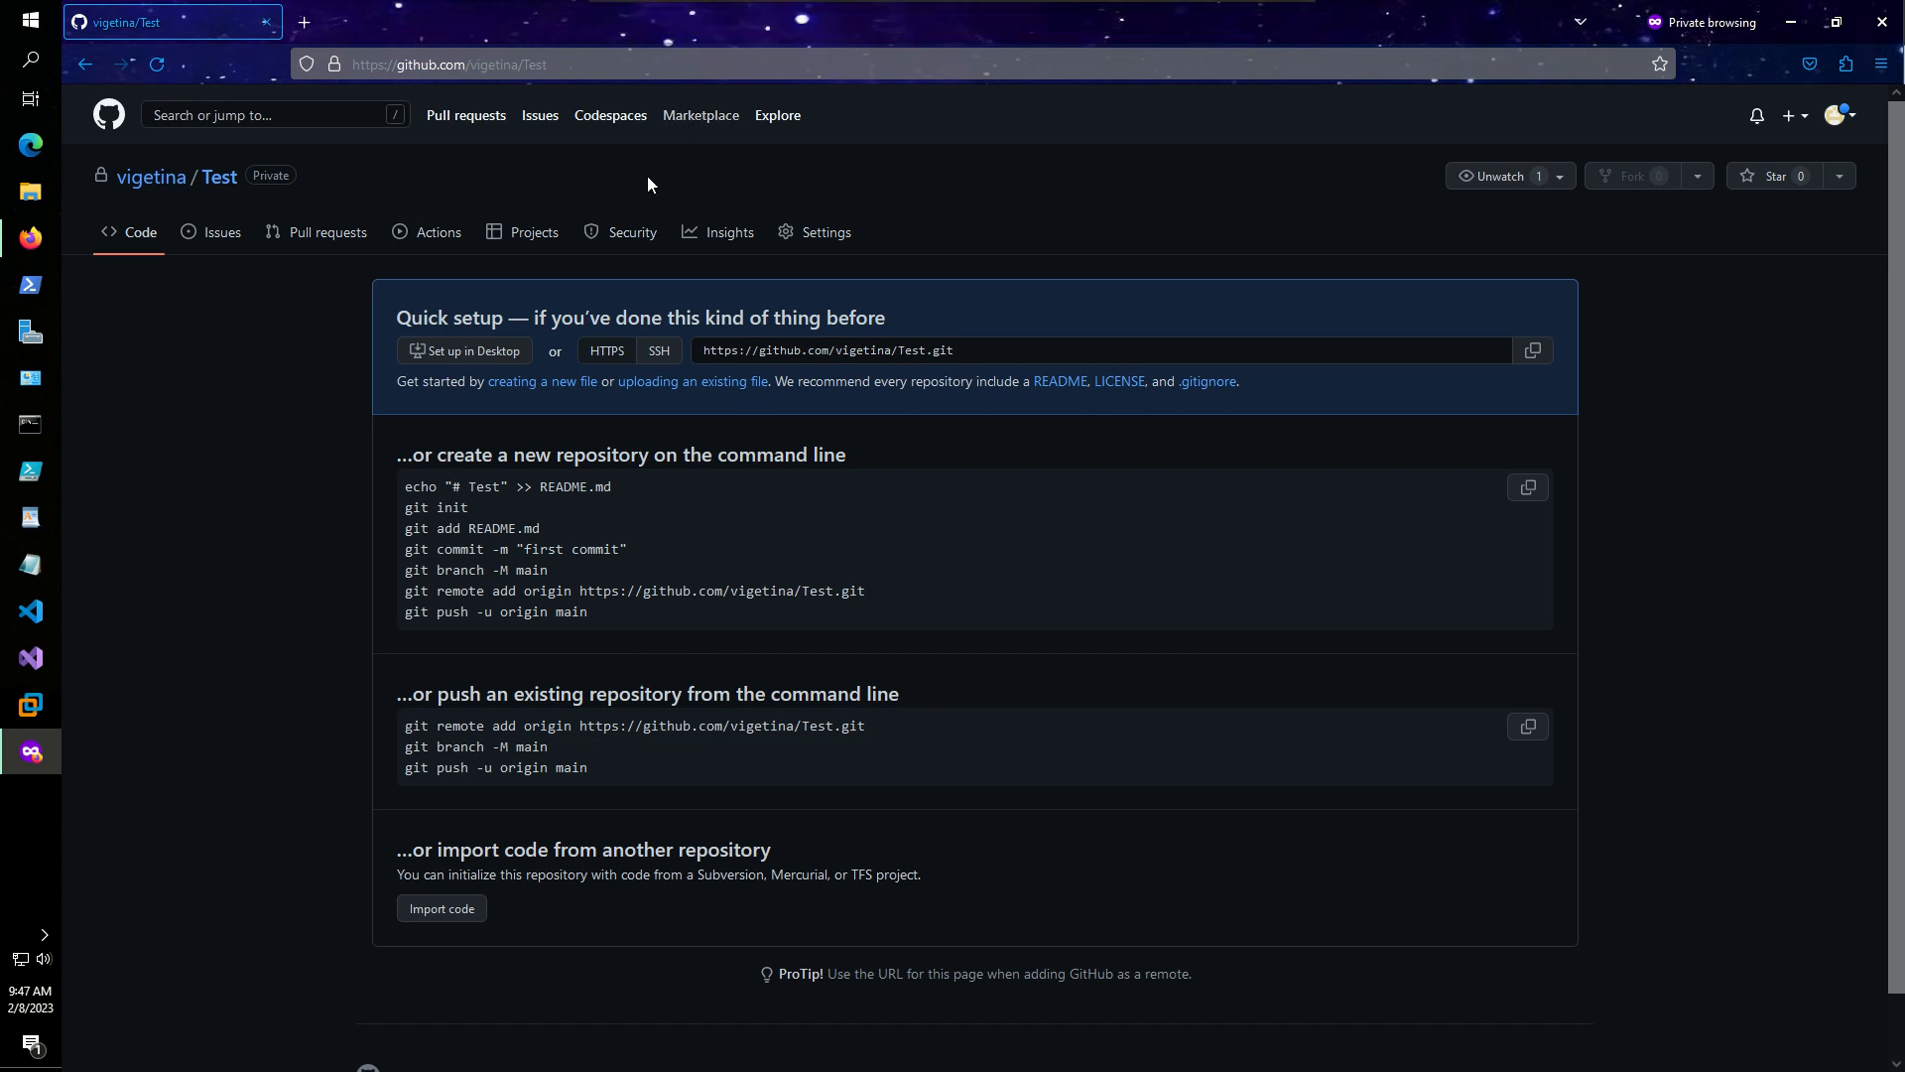
- Visit the Import code page, come back, and reload the Test repository's quick setup page
click(451, 908)
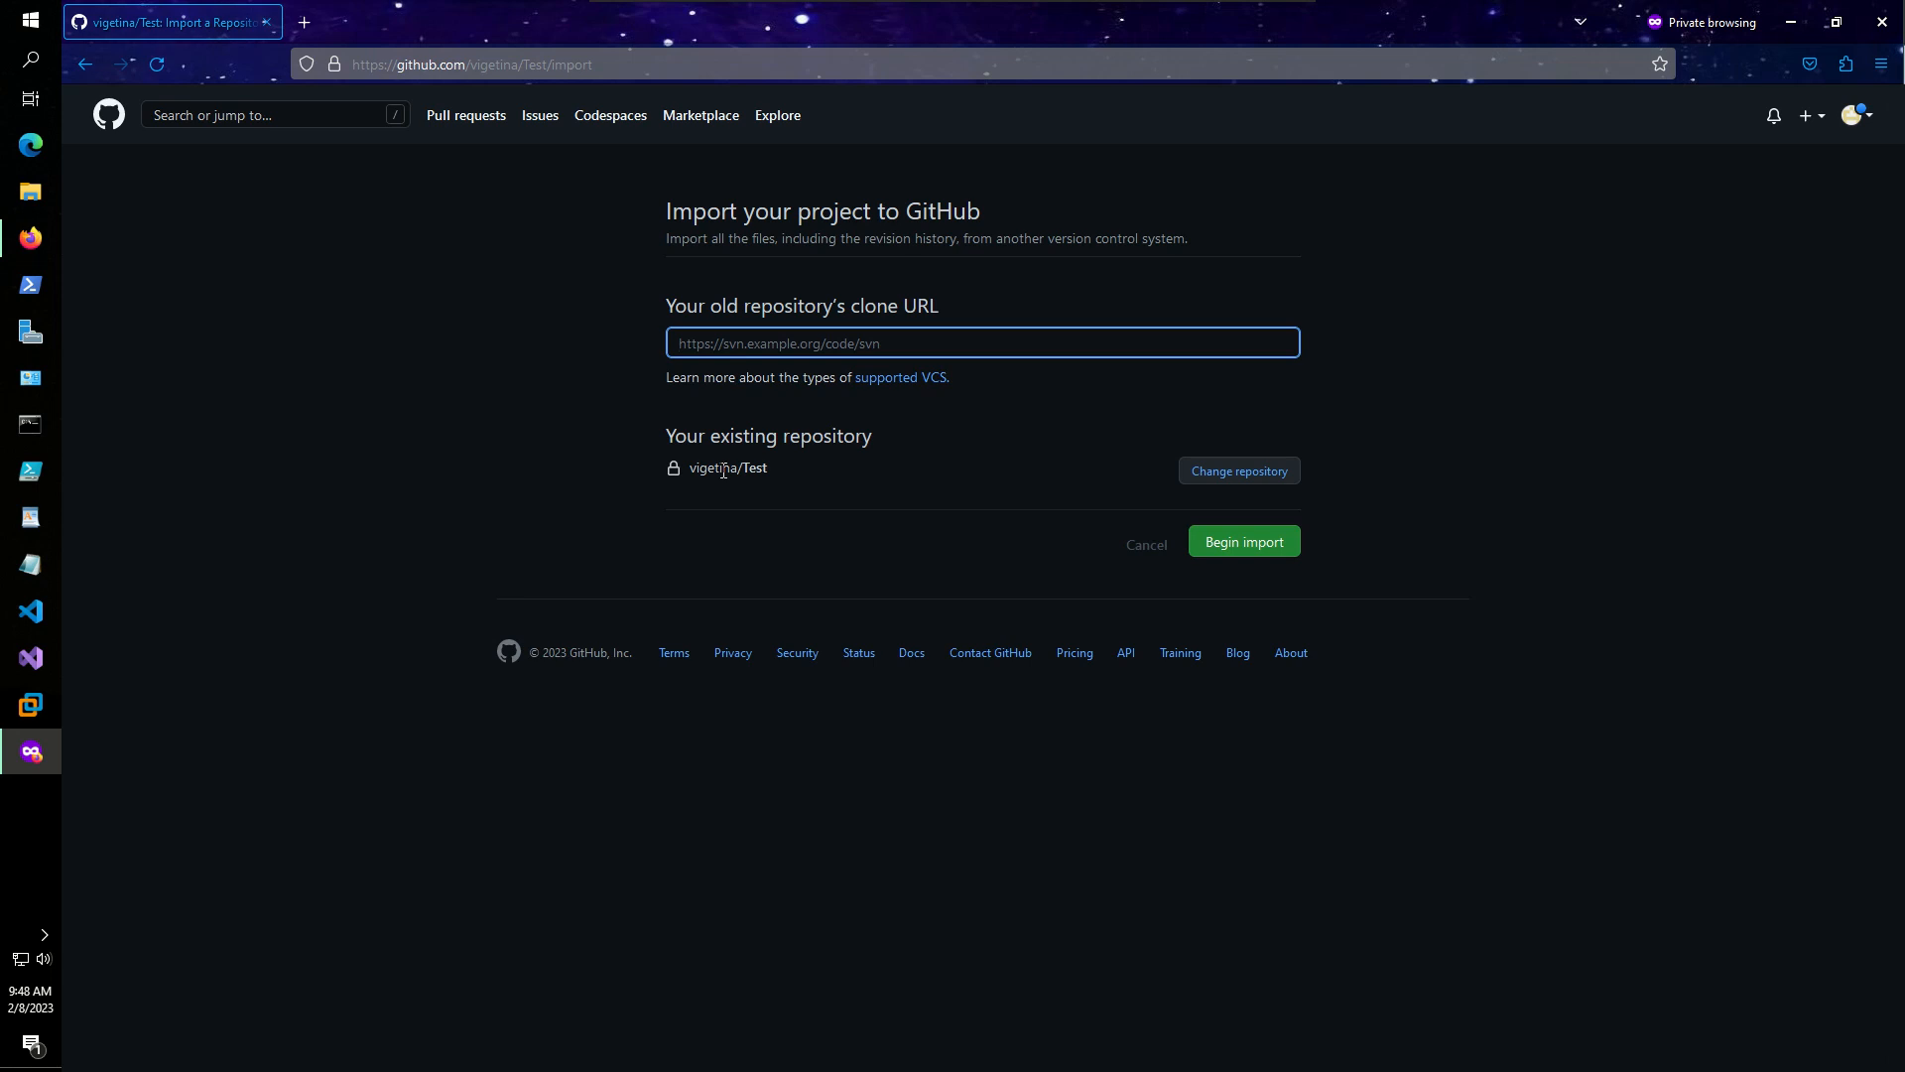
click(85, 65)
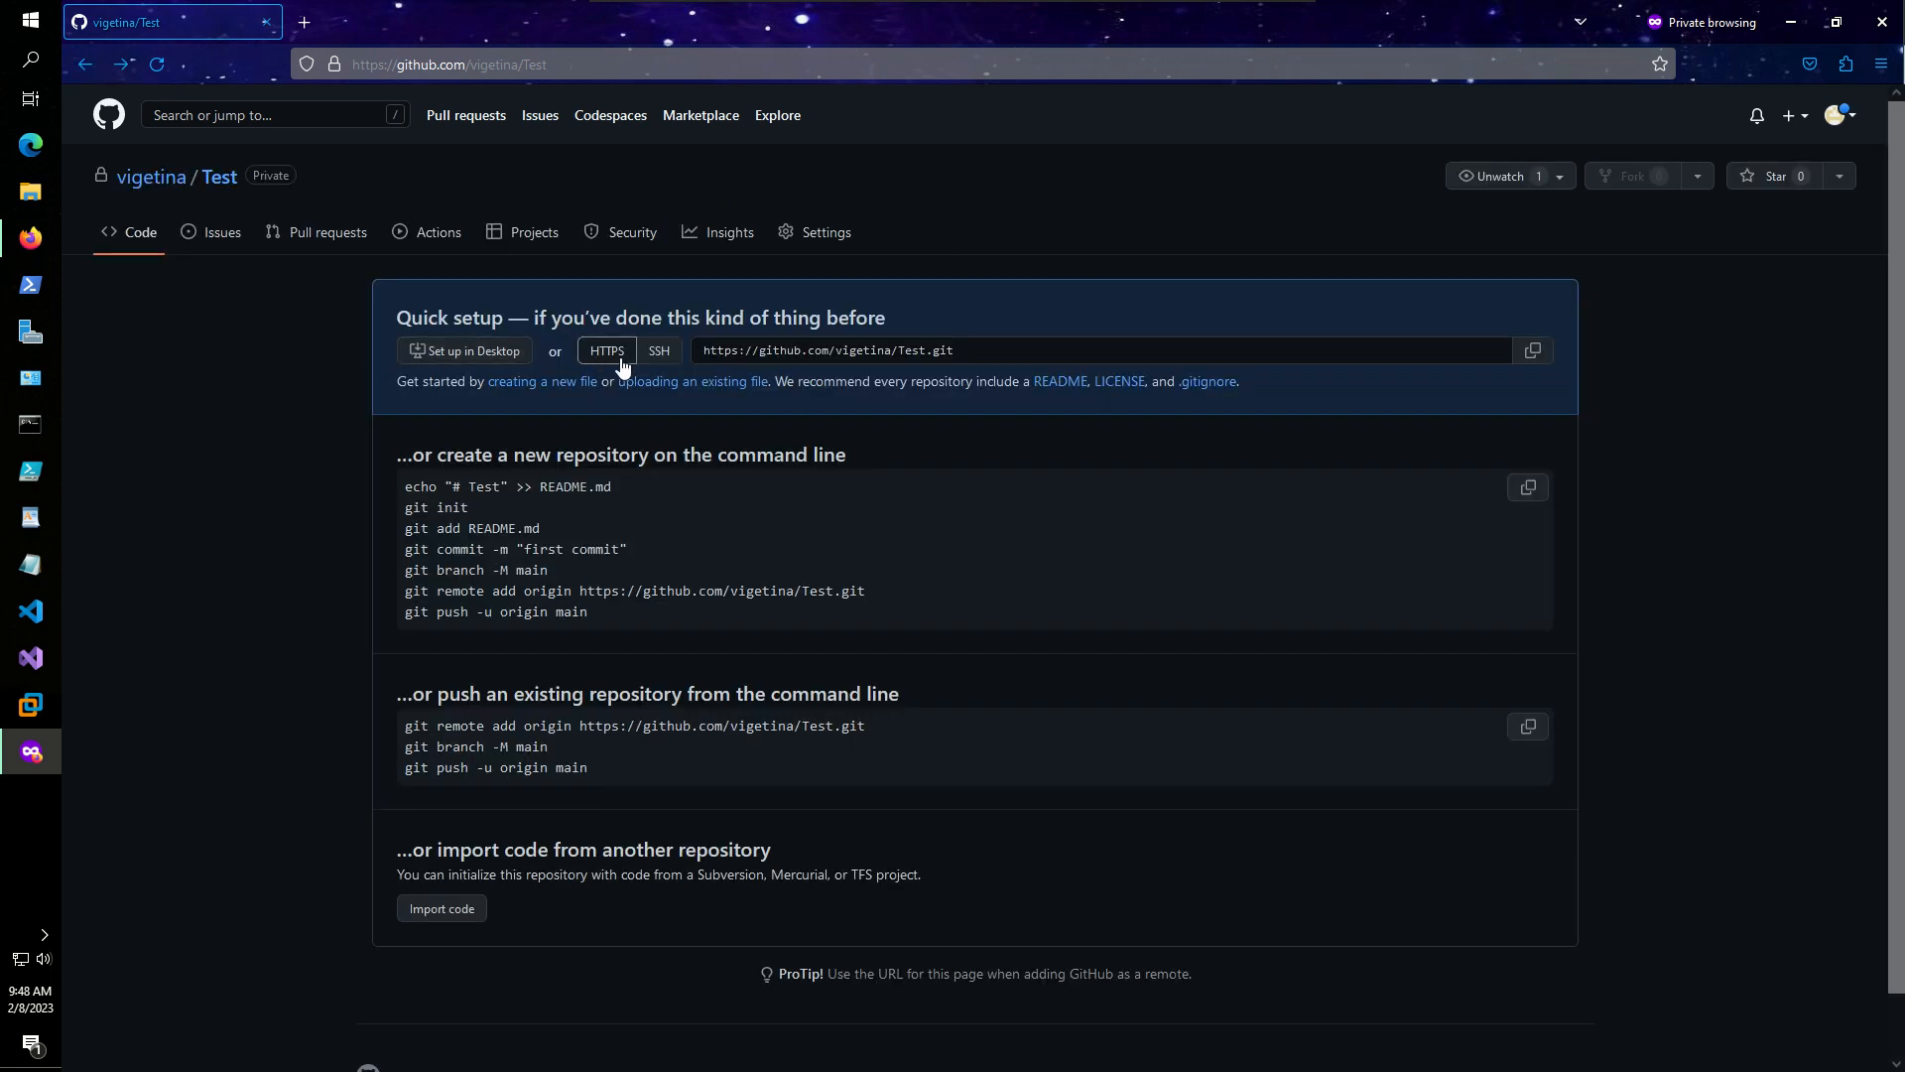
scroll(875, 955, down, 1)
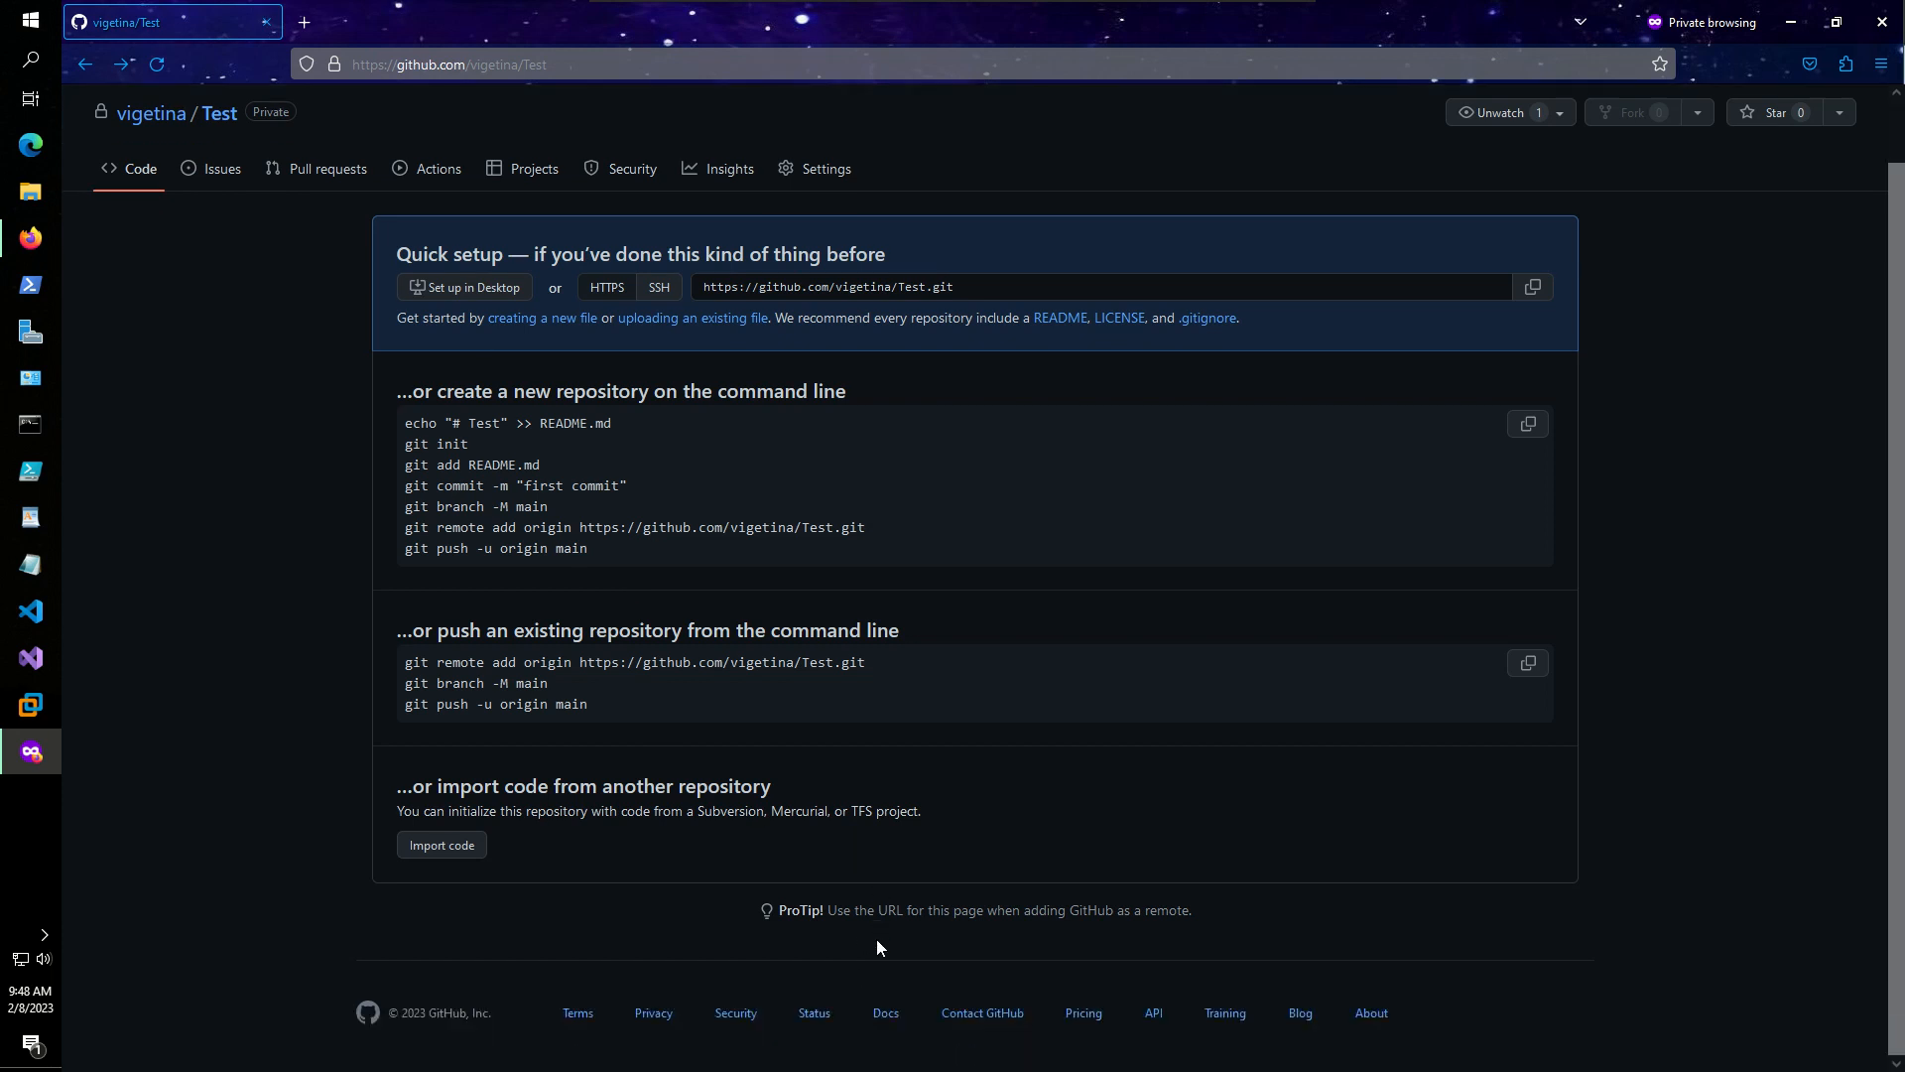
scroll(1669, 567, up, 1)
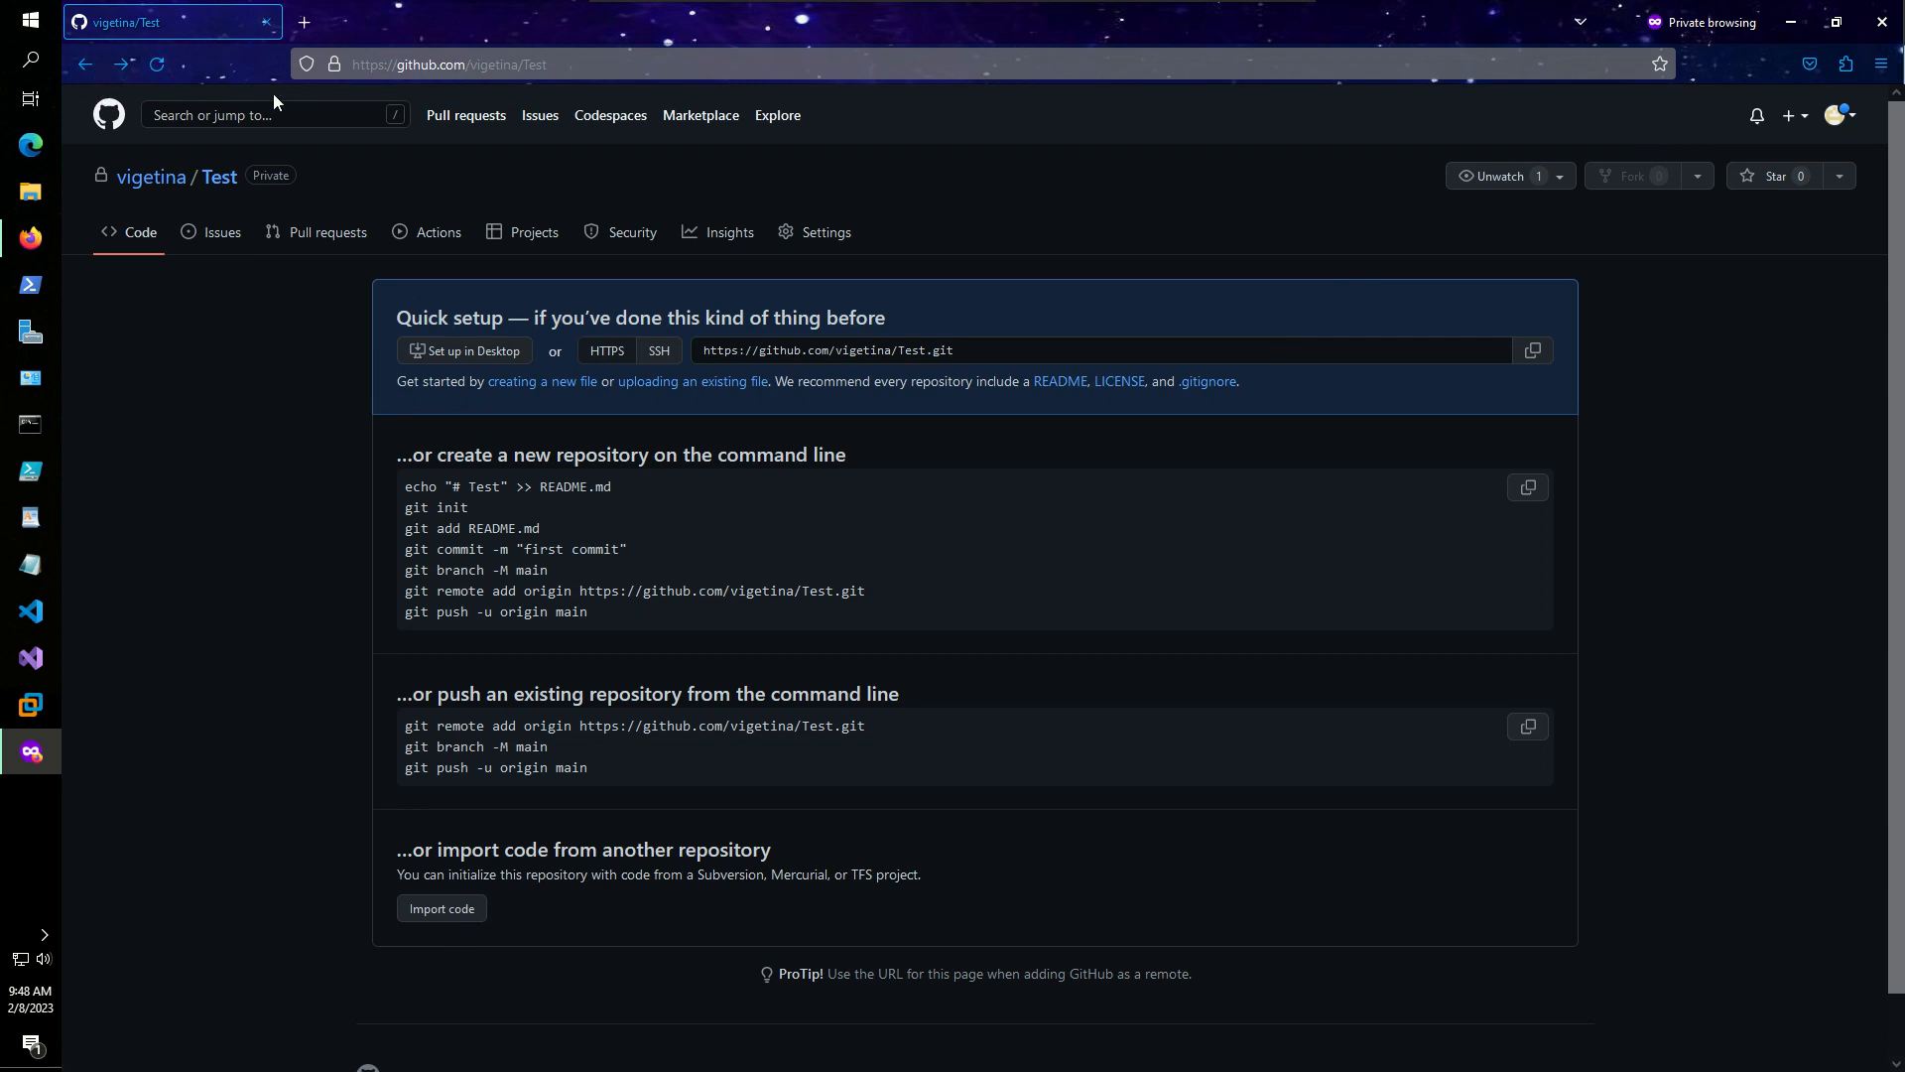
click(222, 183)
- Open the 'uploading an existing file' page, close the file picker unused, and restore the window size
click(654, 387)
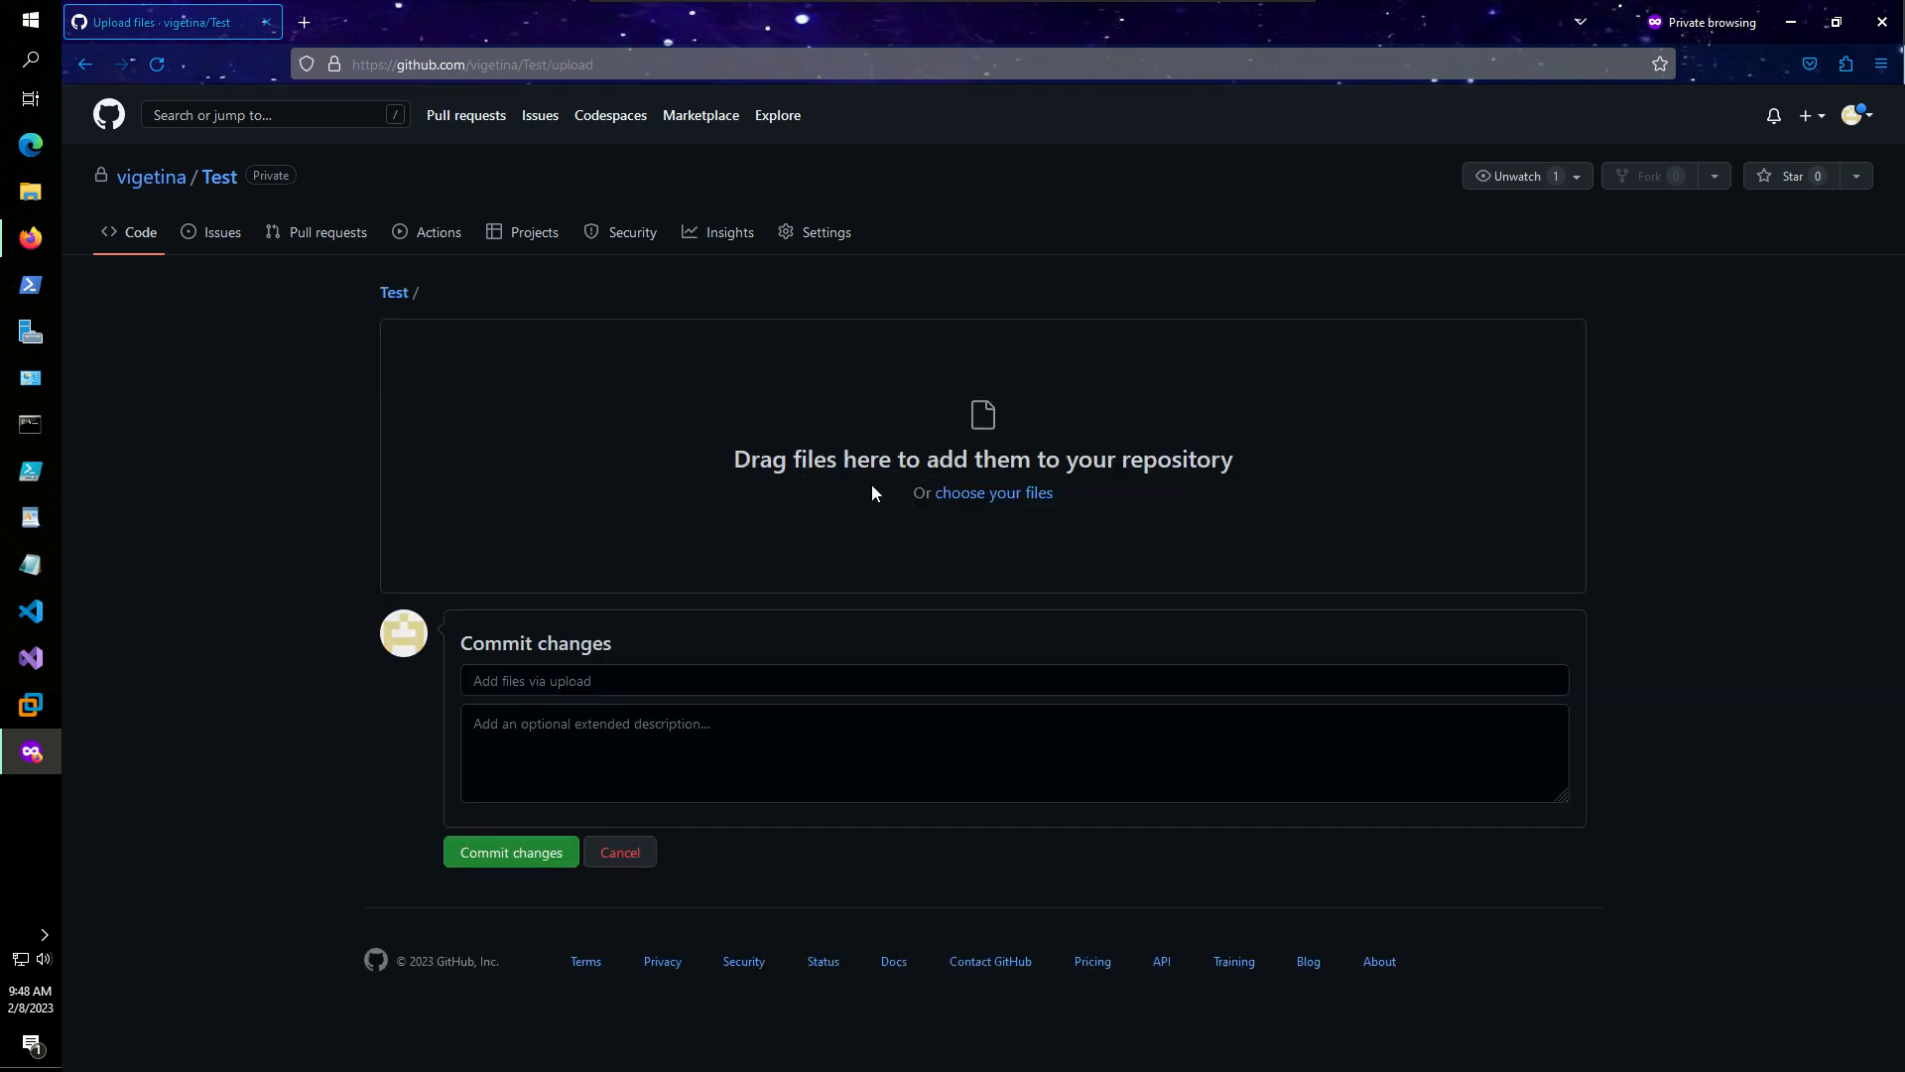
click(1014, 494)
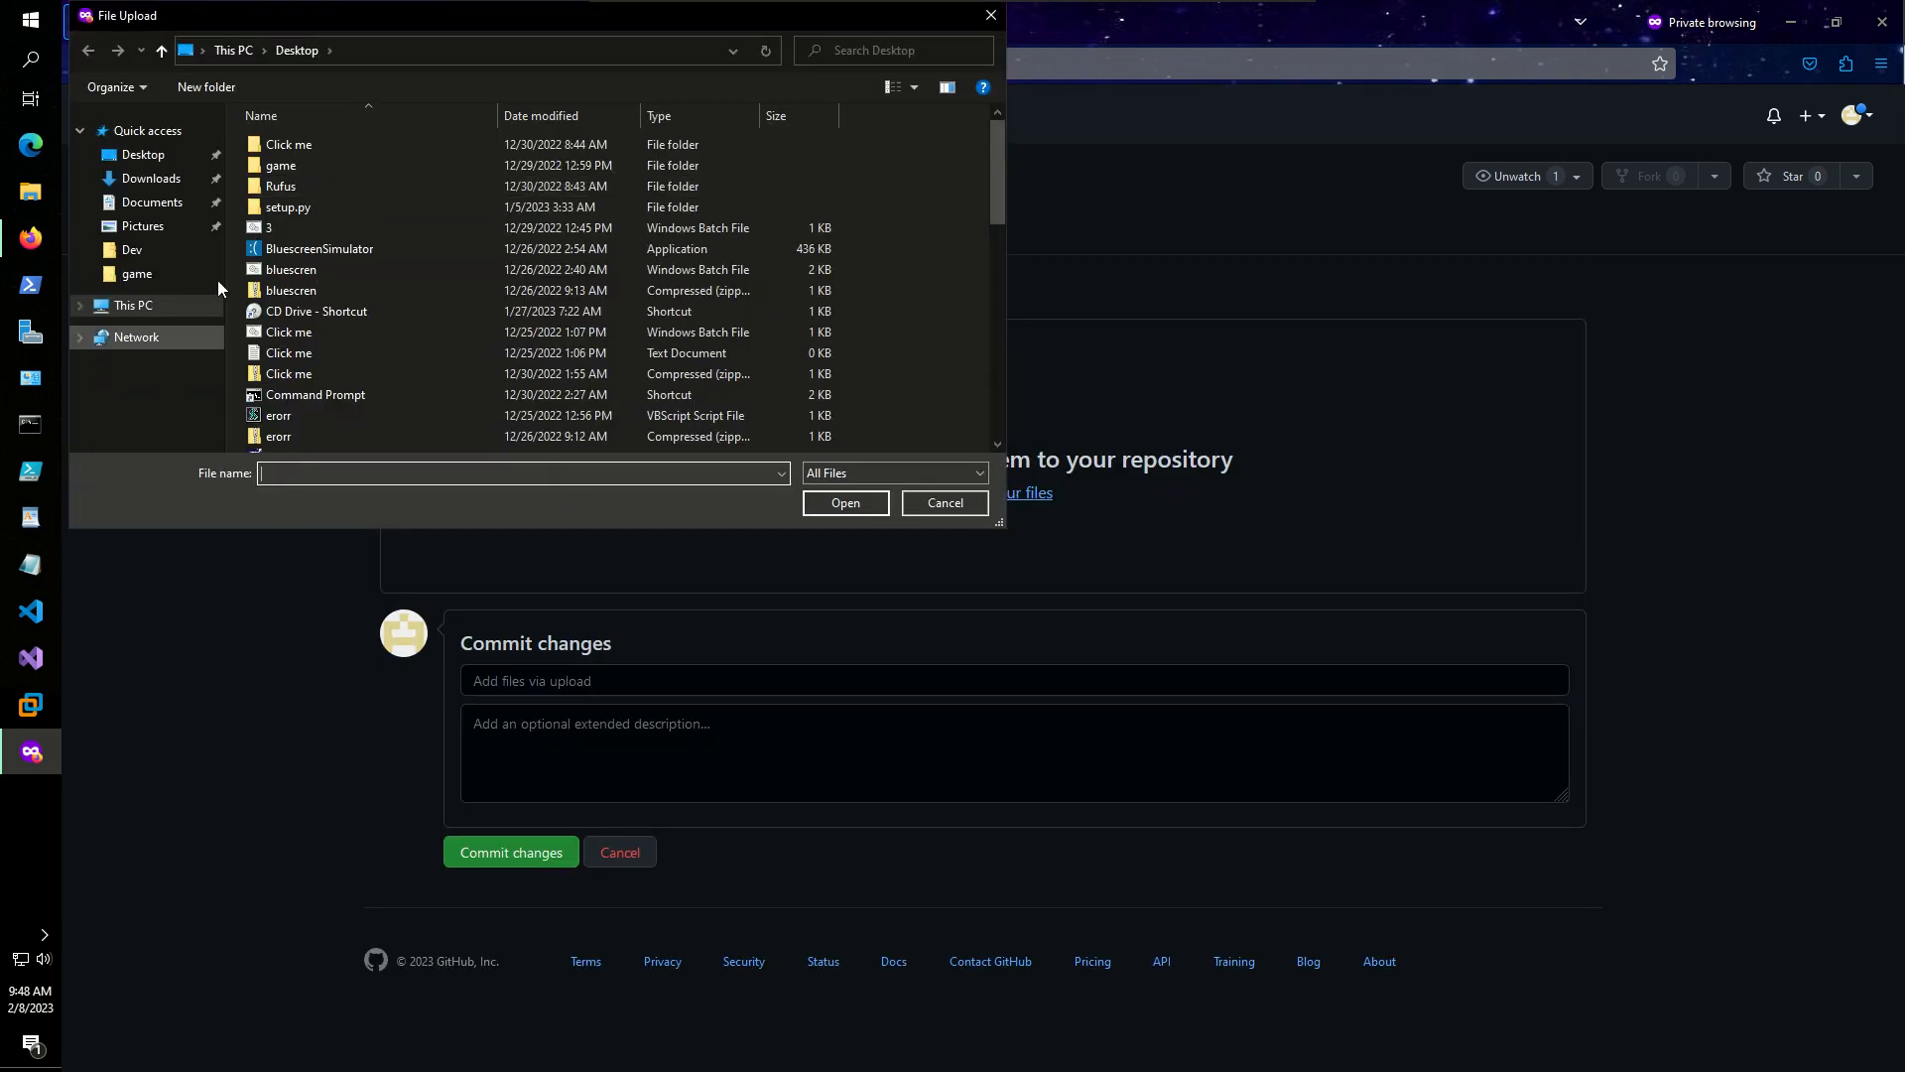
click(165, 182)
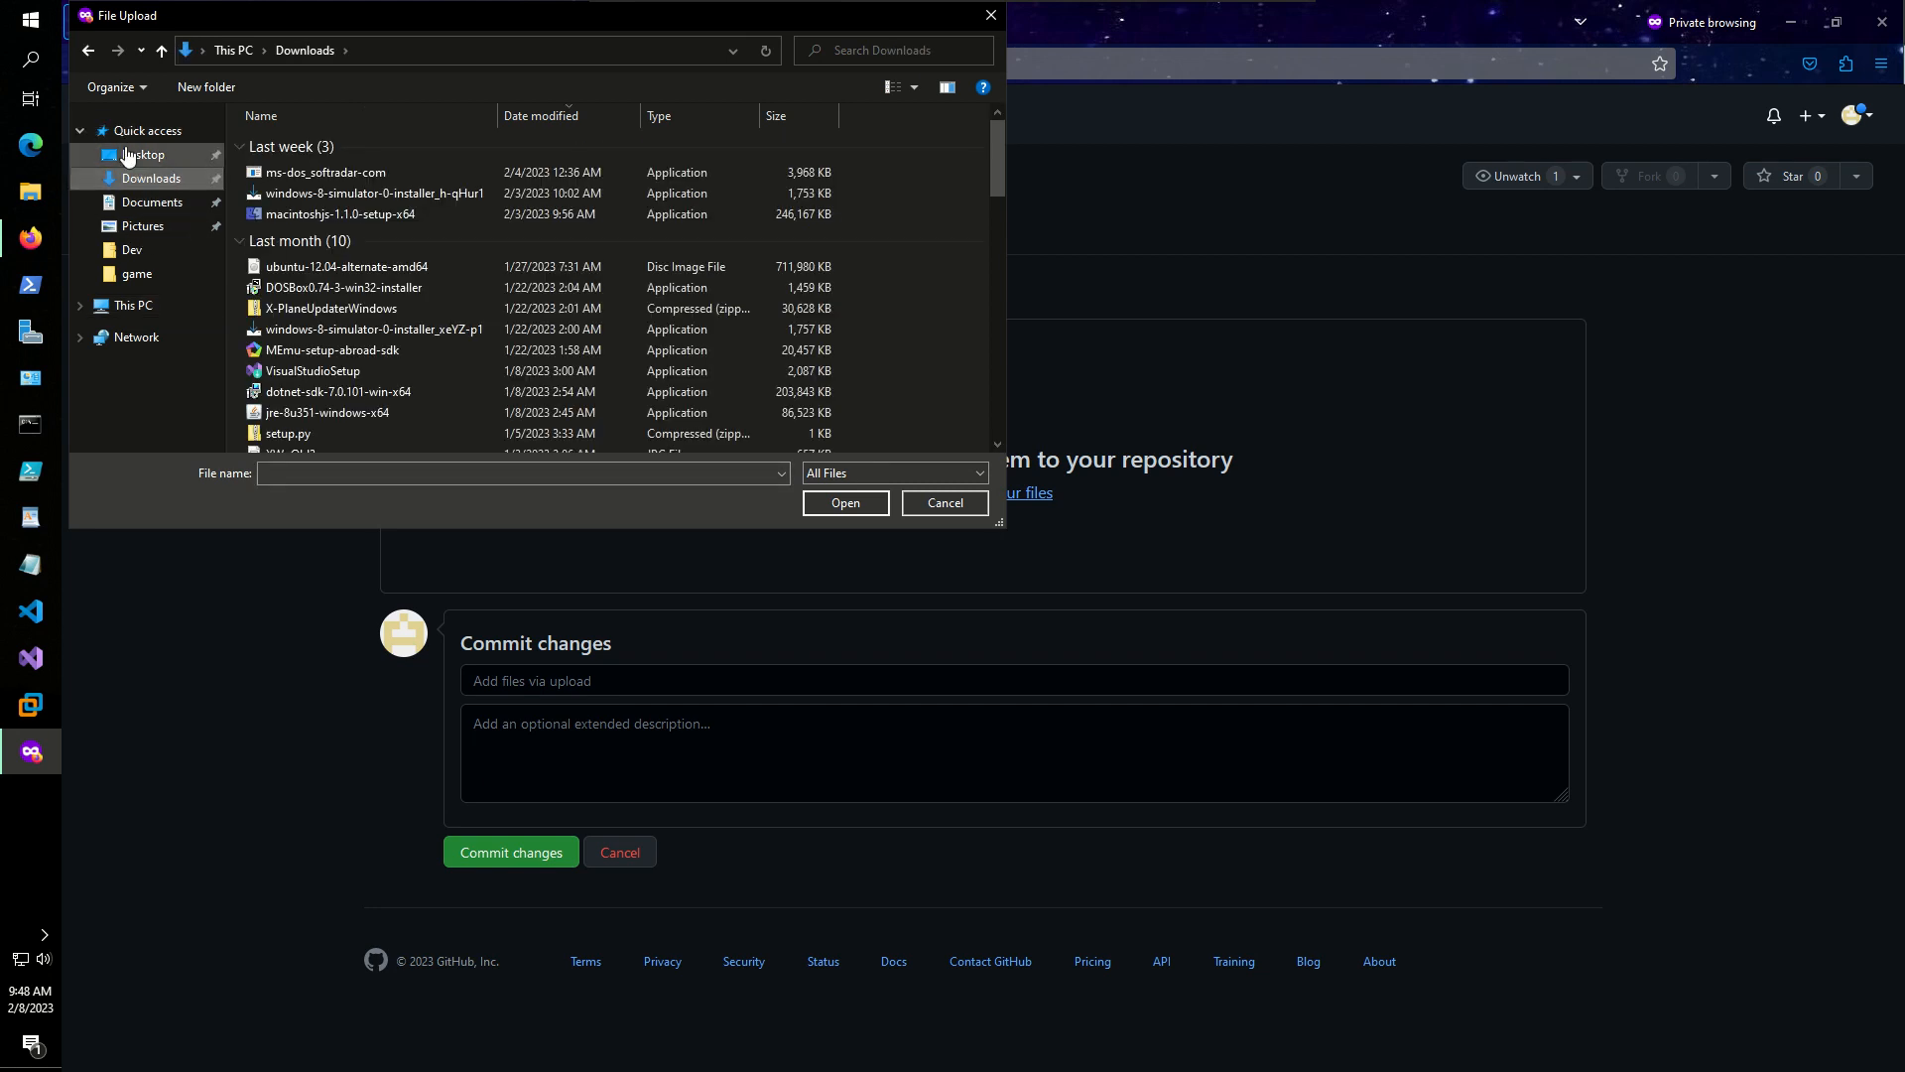
click(127, 156)
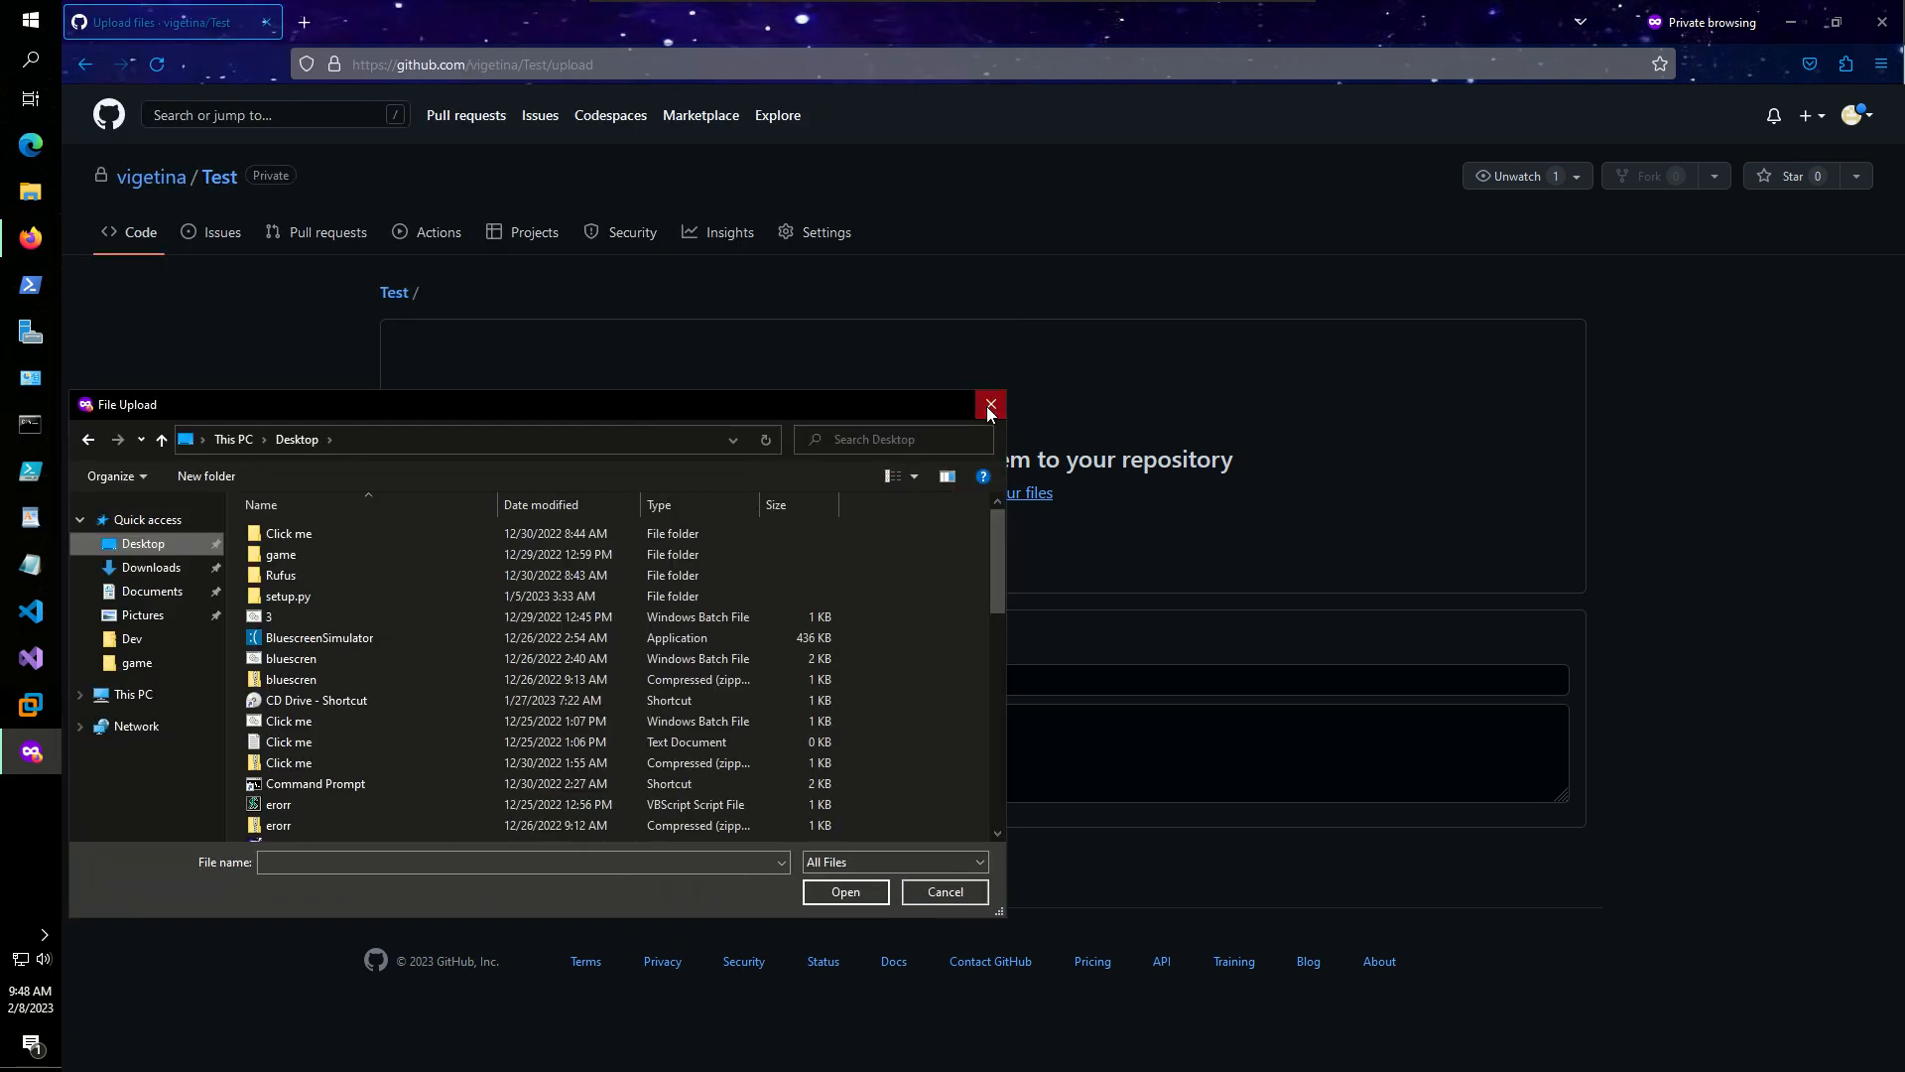
click(991, 404)
drag(857, 28, 994, 349)
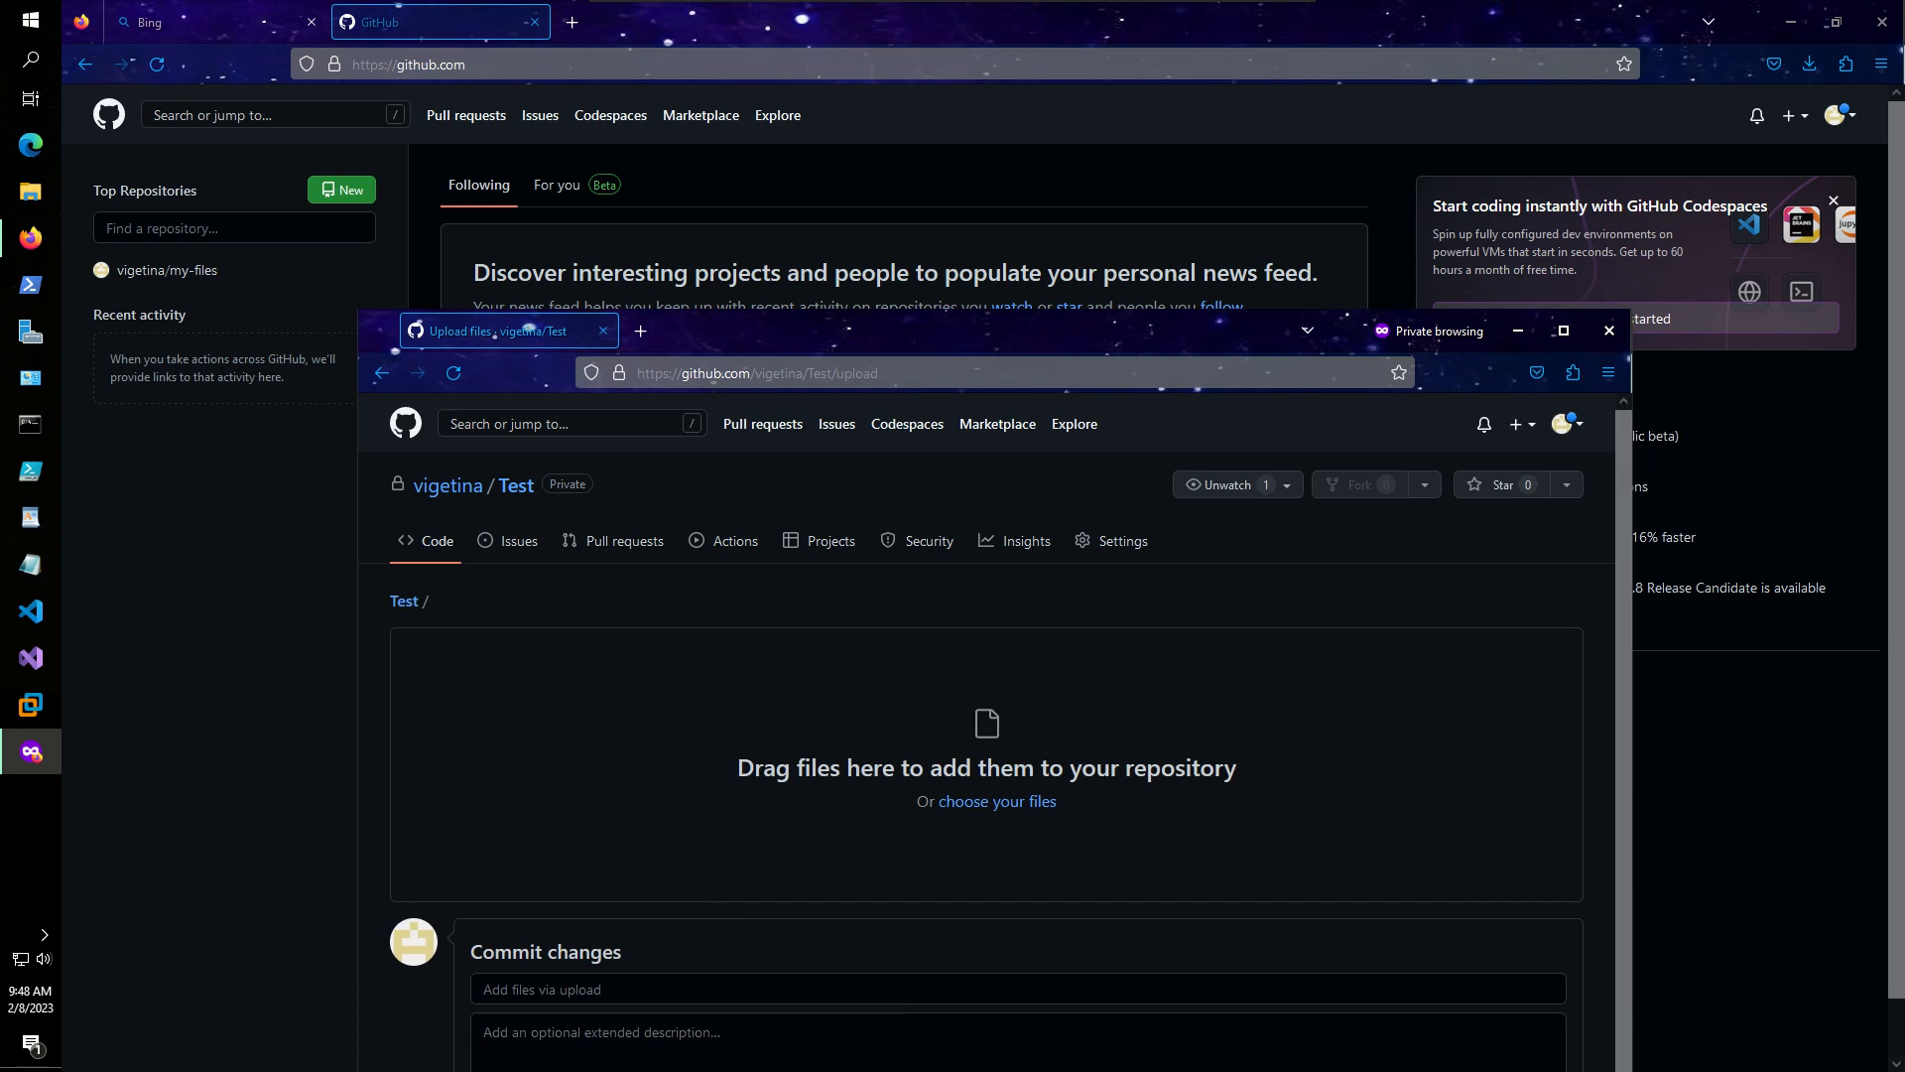
- Close the background window, then drag game.py, vigo.py and ma.bat onto the upload area
click(1881, 21)
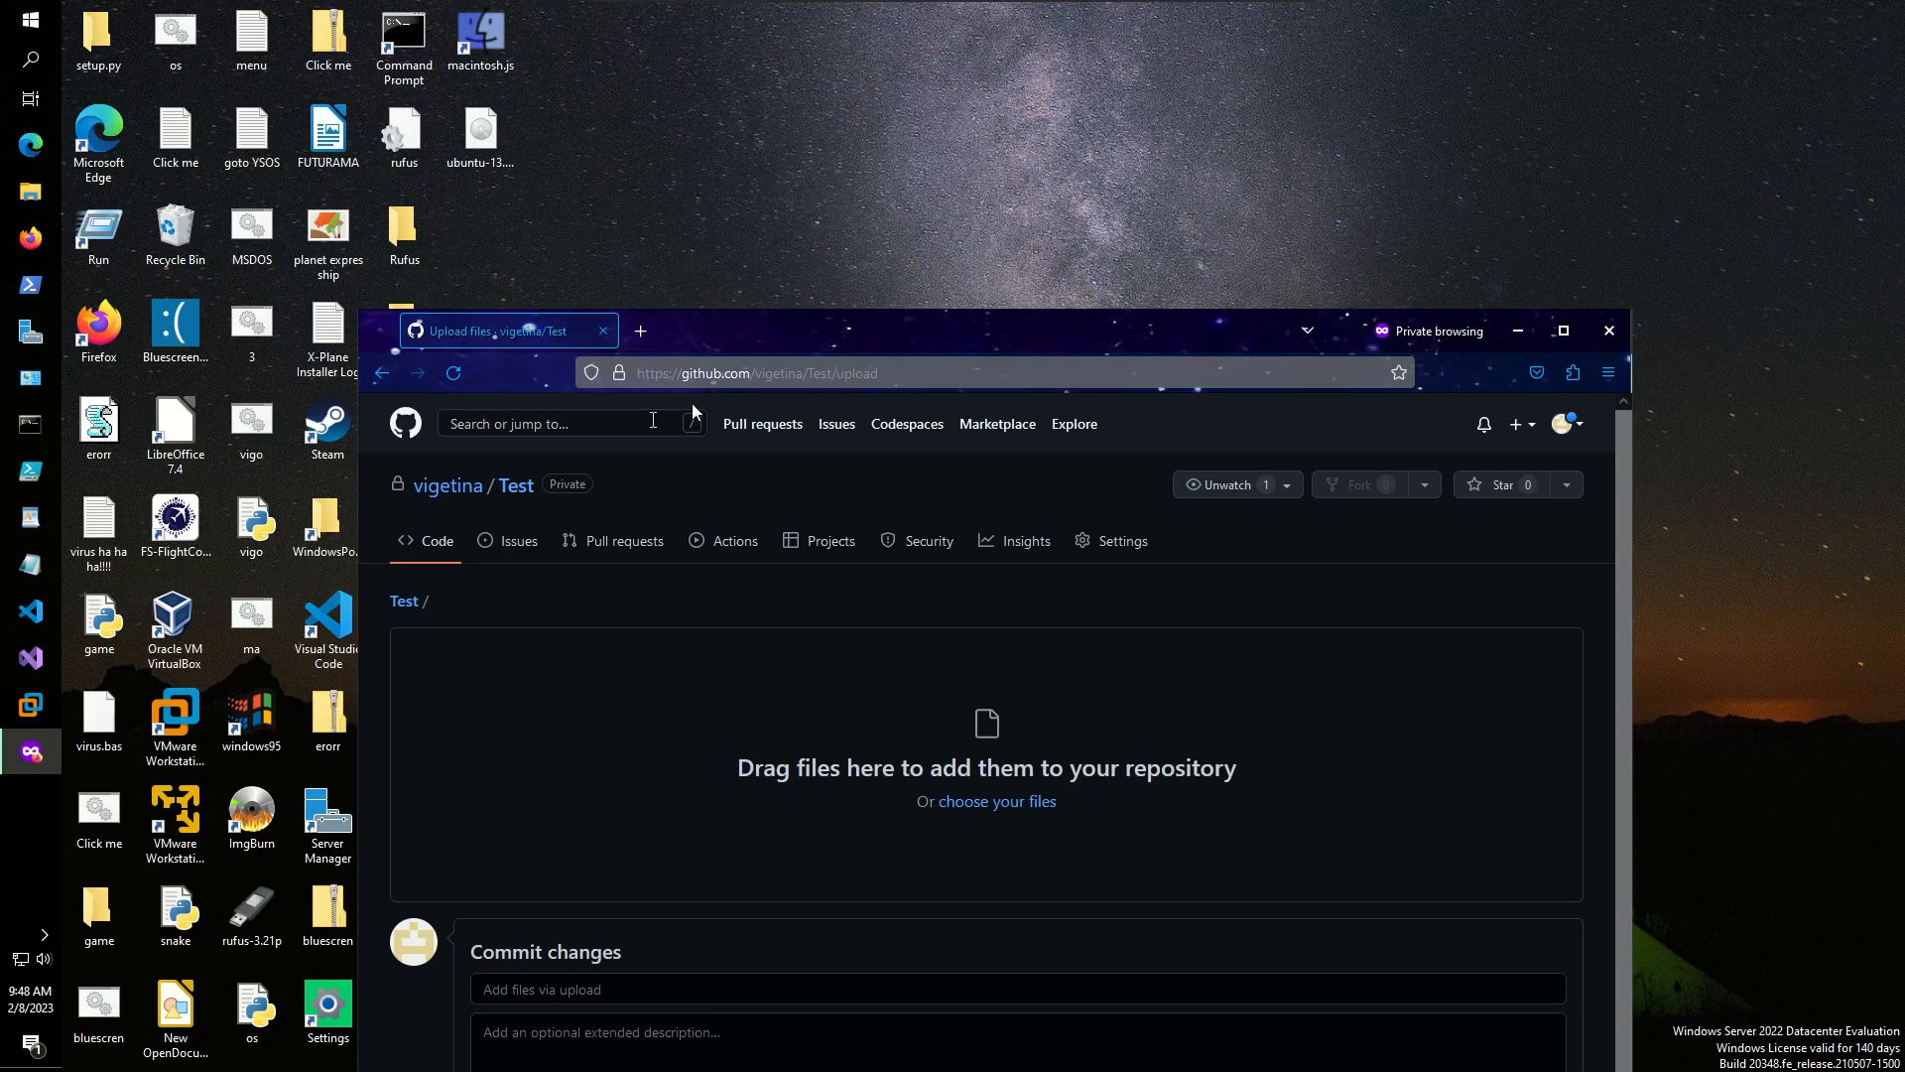
drag(901, 326, 1147, 234)
drag(81, 633, 1122, 686)
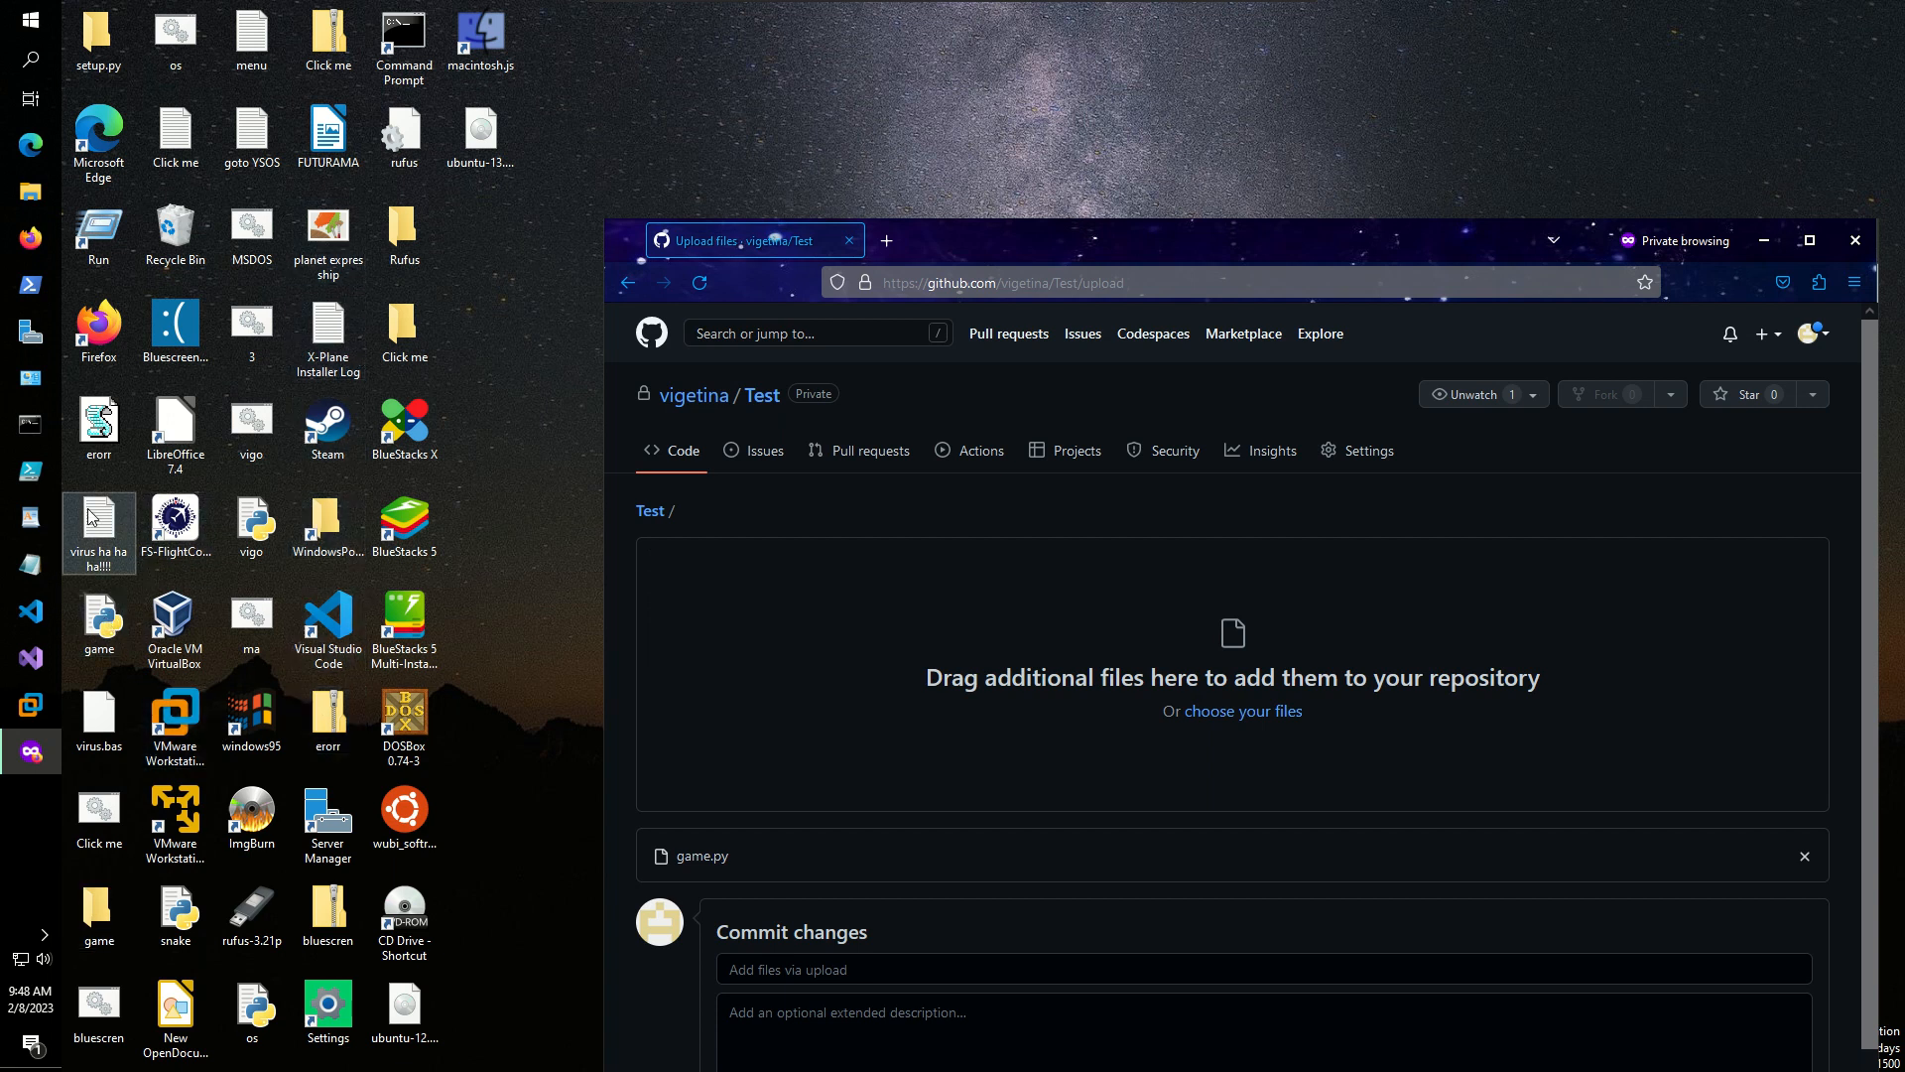
drag(251, 526, 992, 611)
drag(279, 633, 1324, 689)
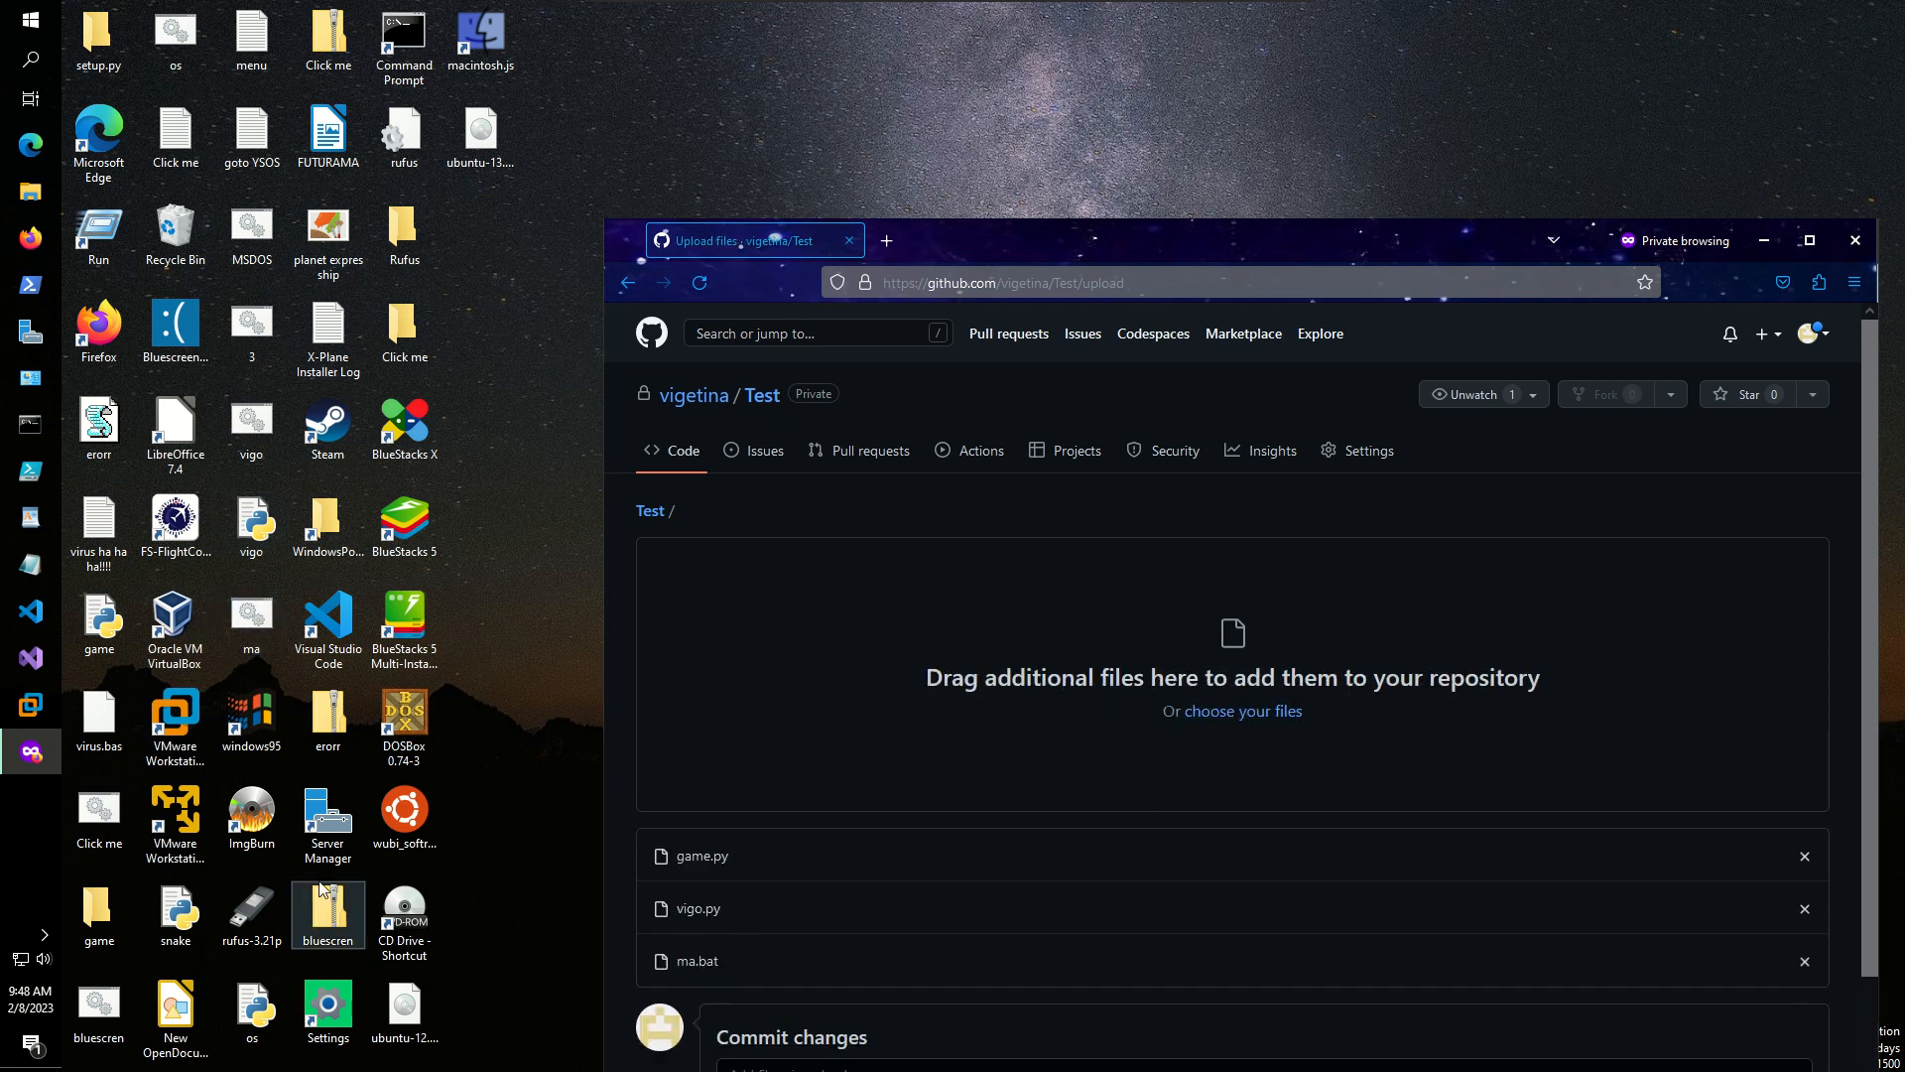
- Drag Click me.bat, bluescren.bat and os.bat from the desktop onto the upload area
click(99, 828)
drag(99, 828, 1272, 631)
drag(123, 1040, 1114, 680)
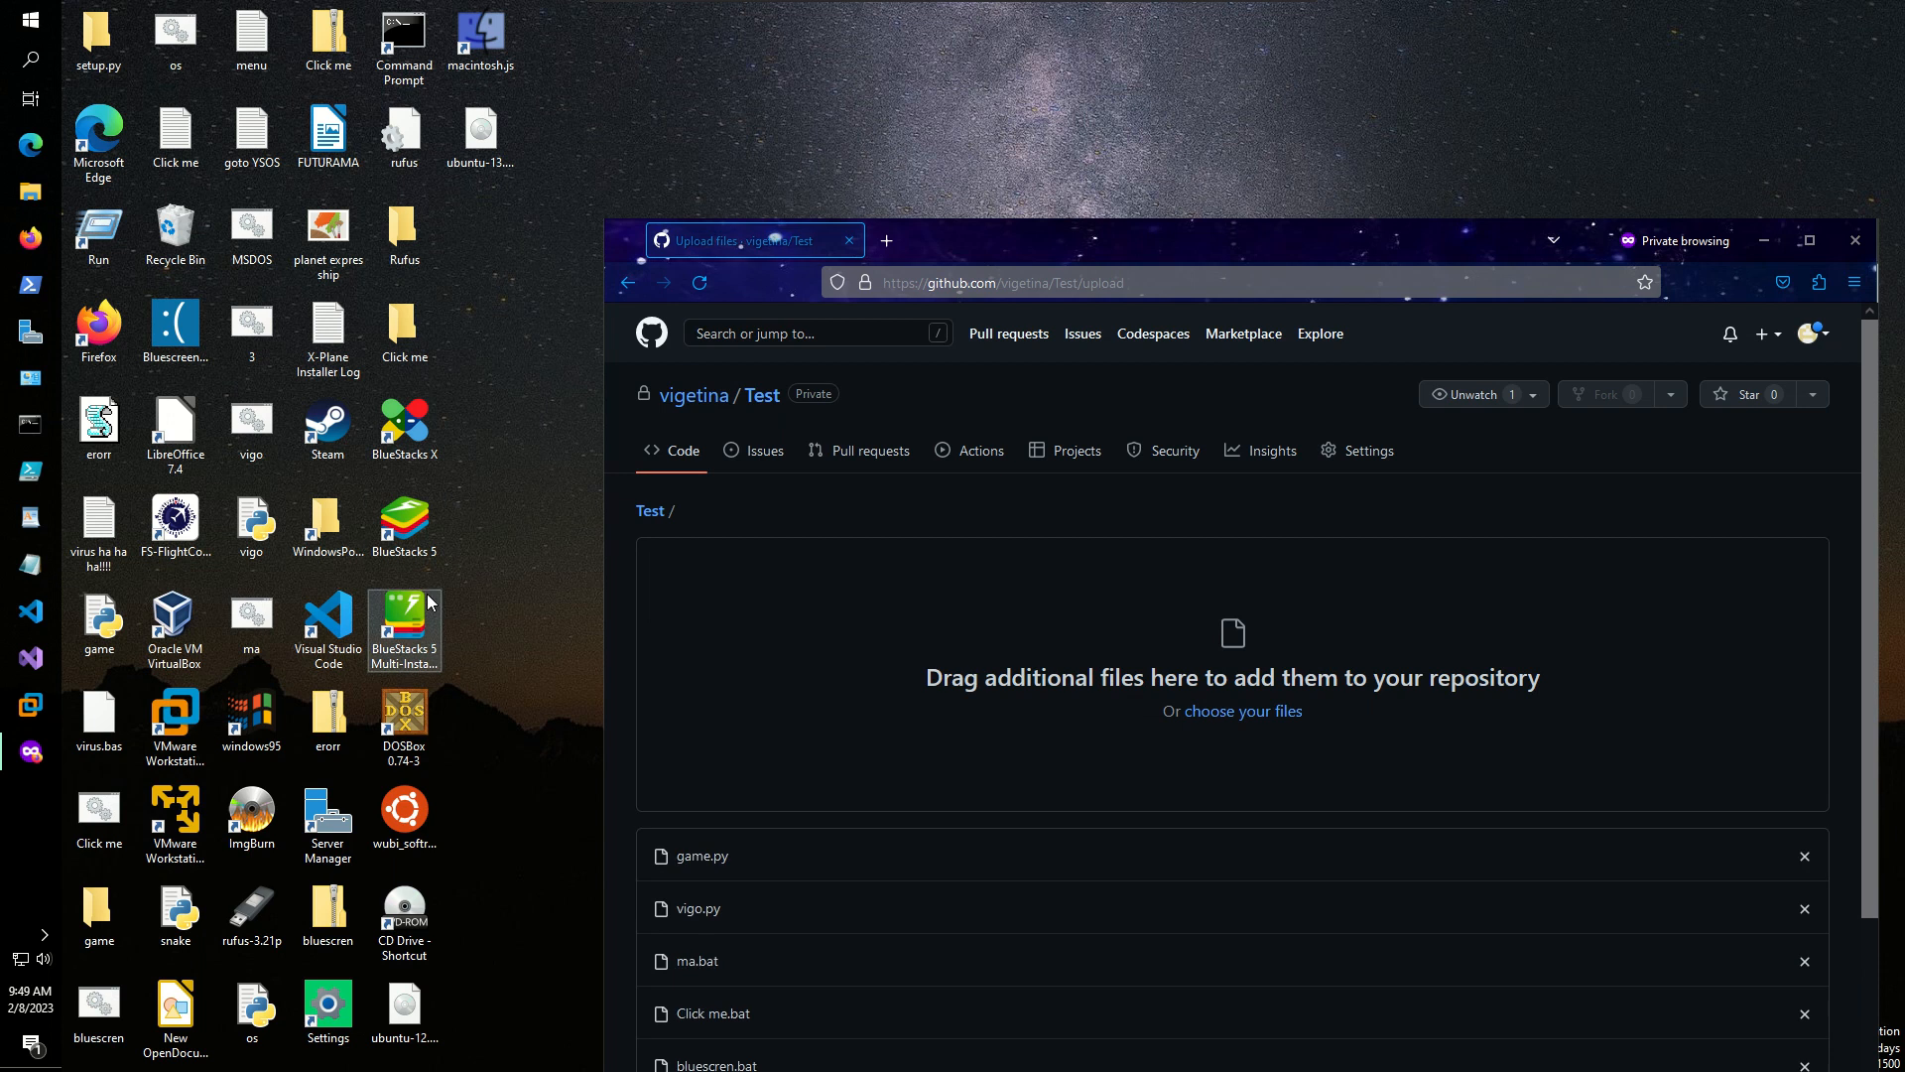
scroll(921, 947, down, 3)
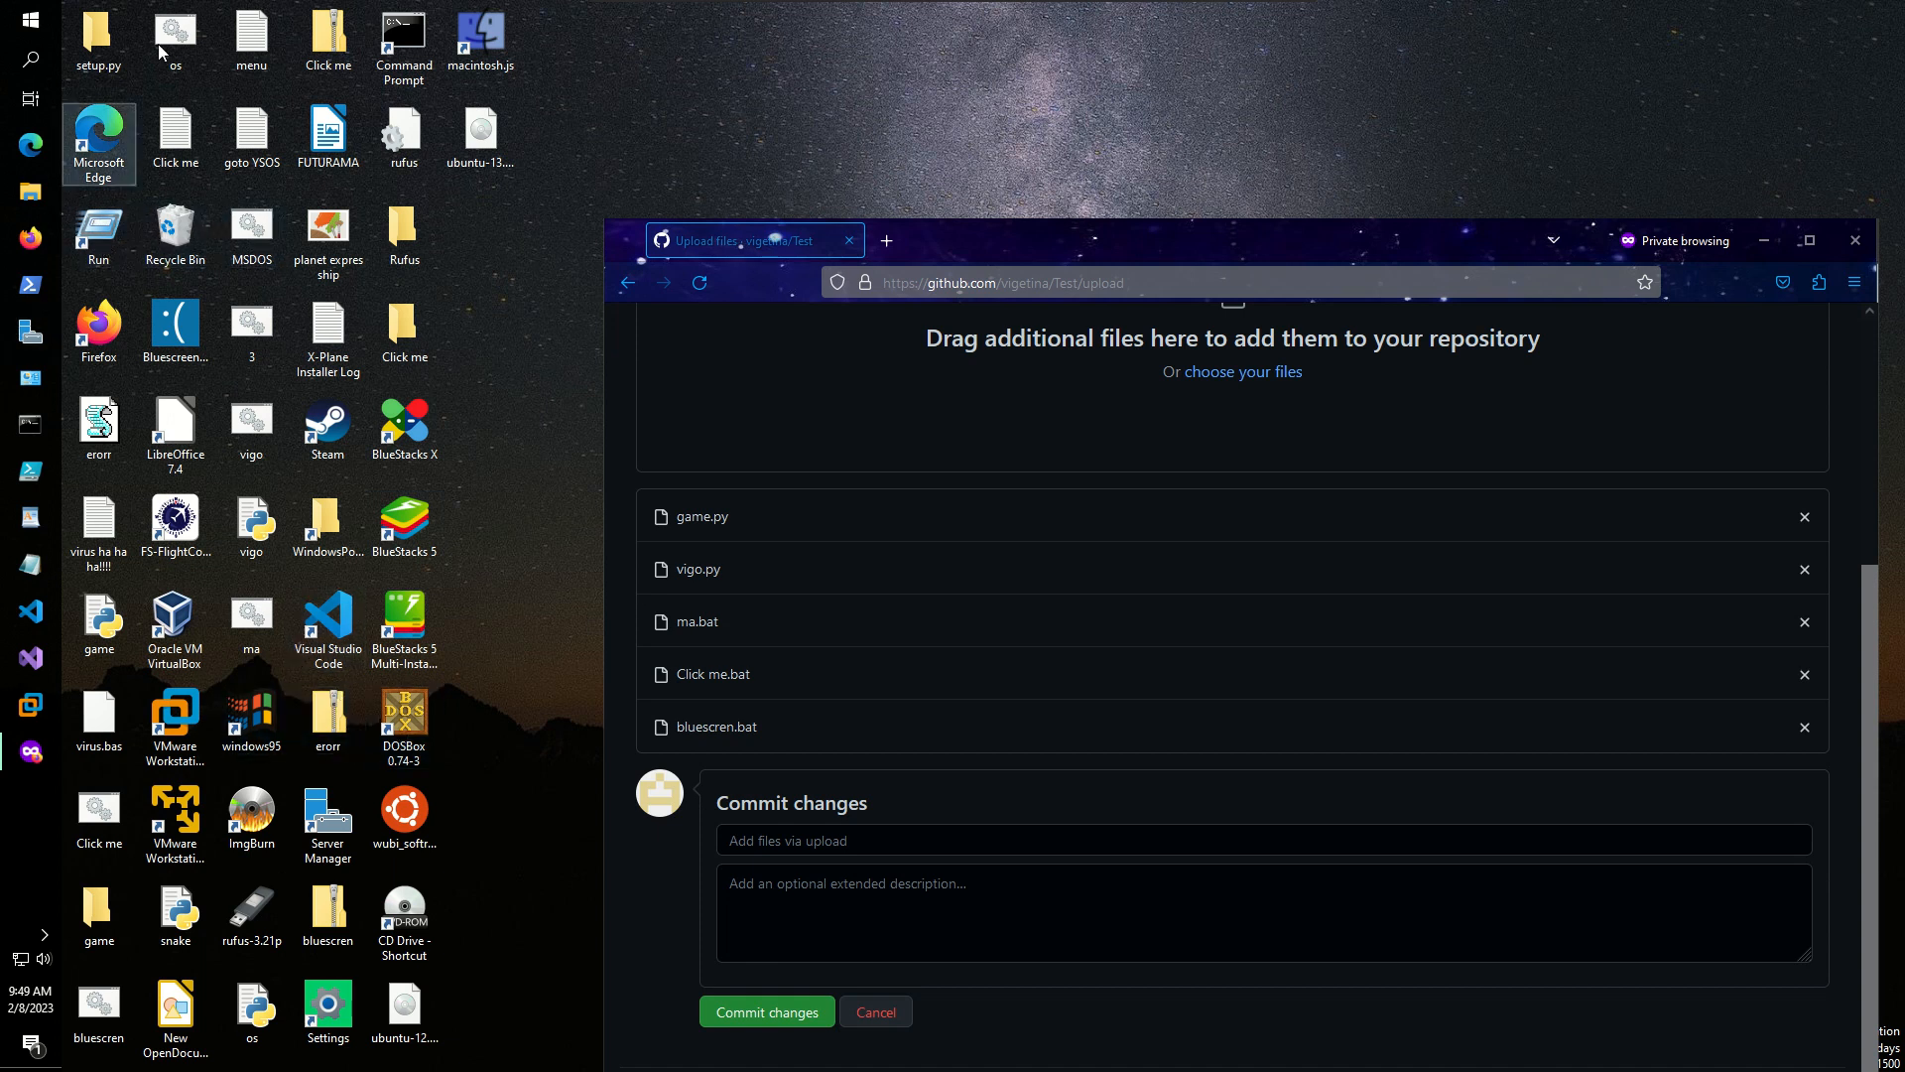
drag(187, 37, 871, 369)
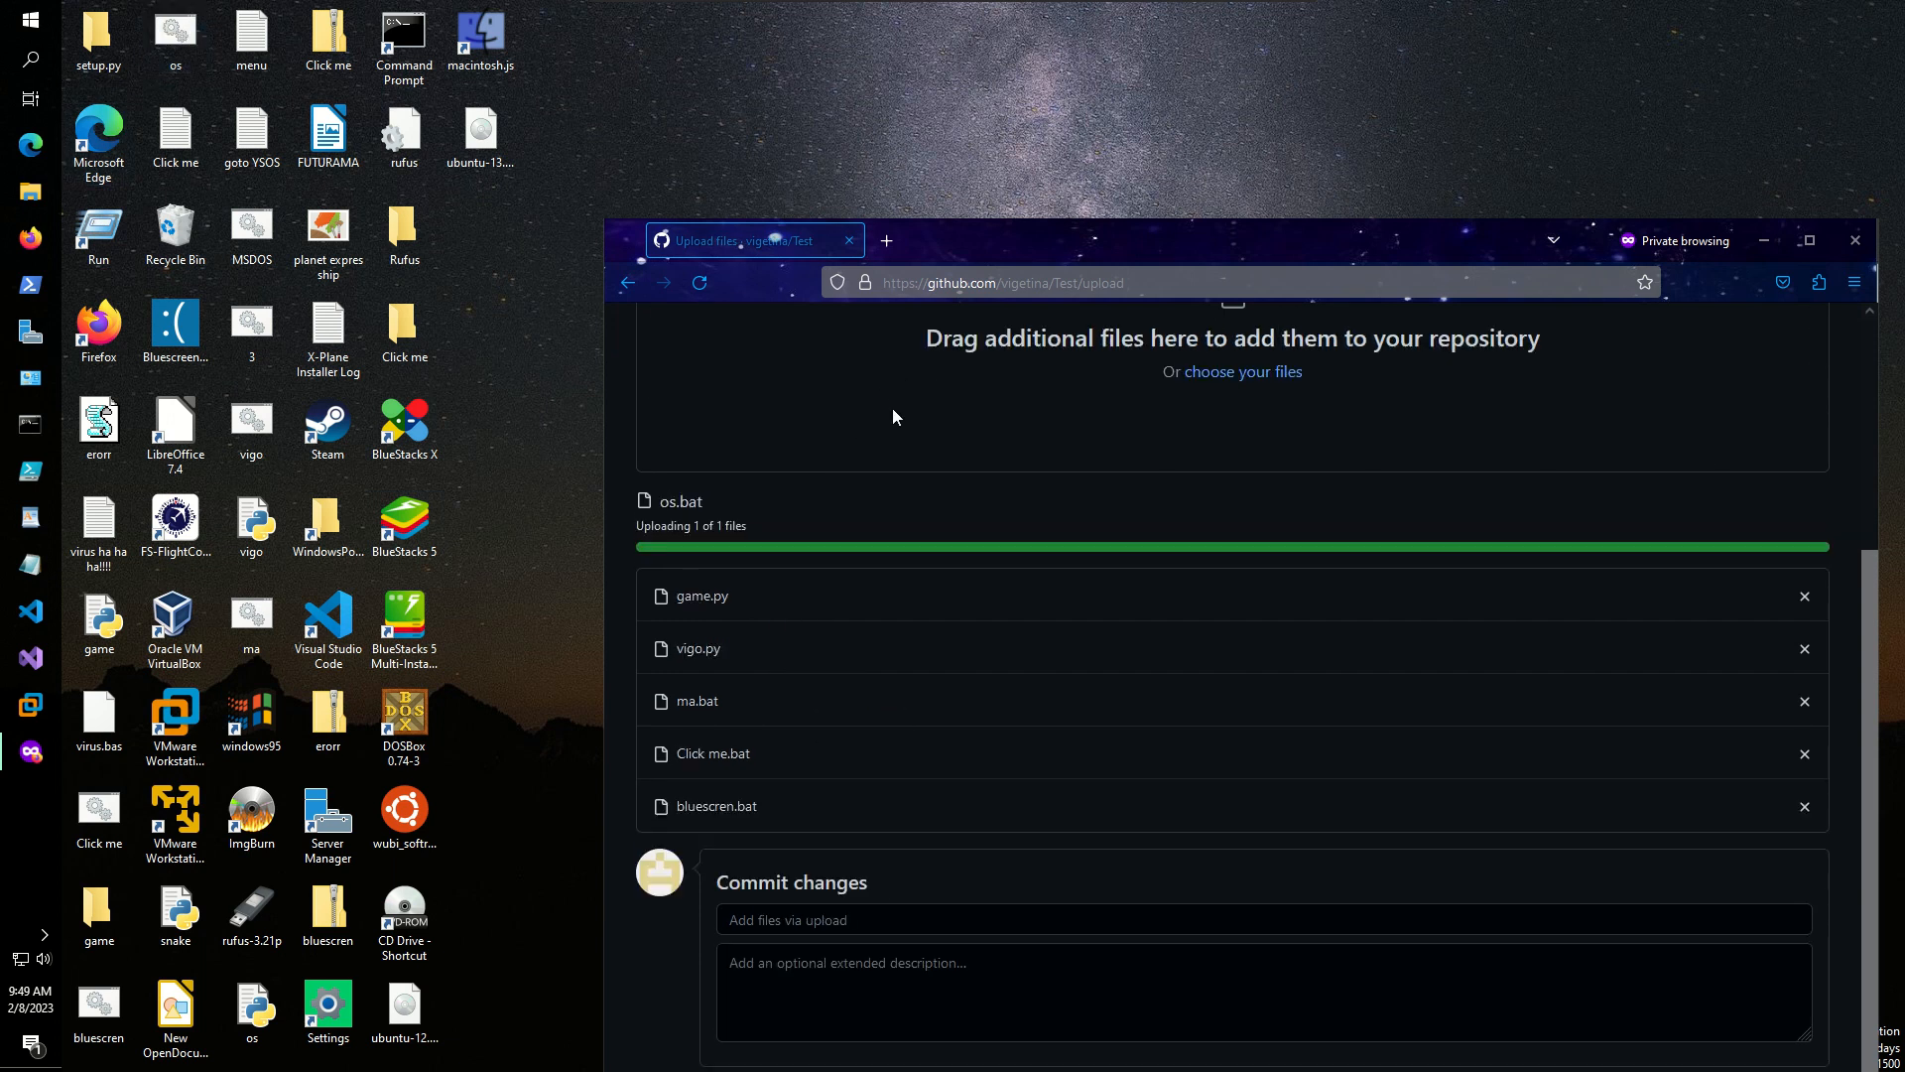
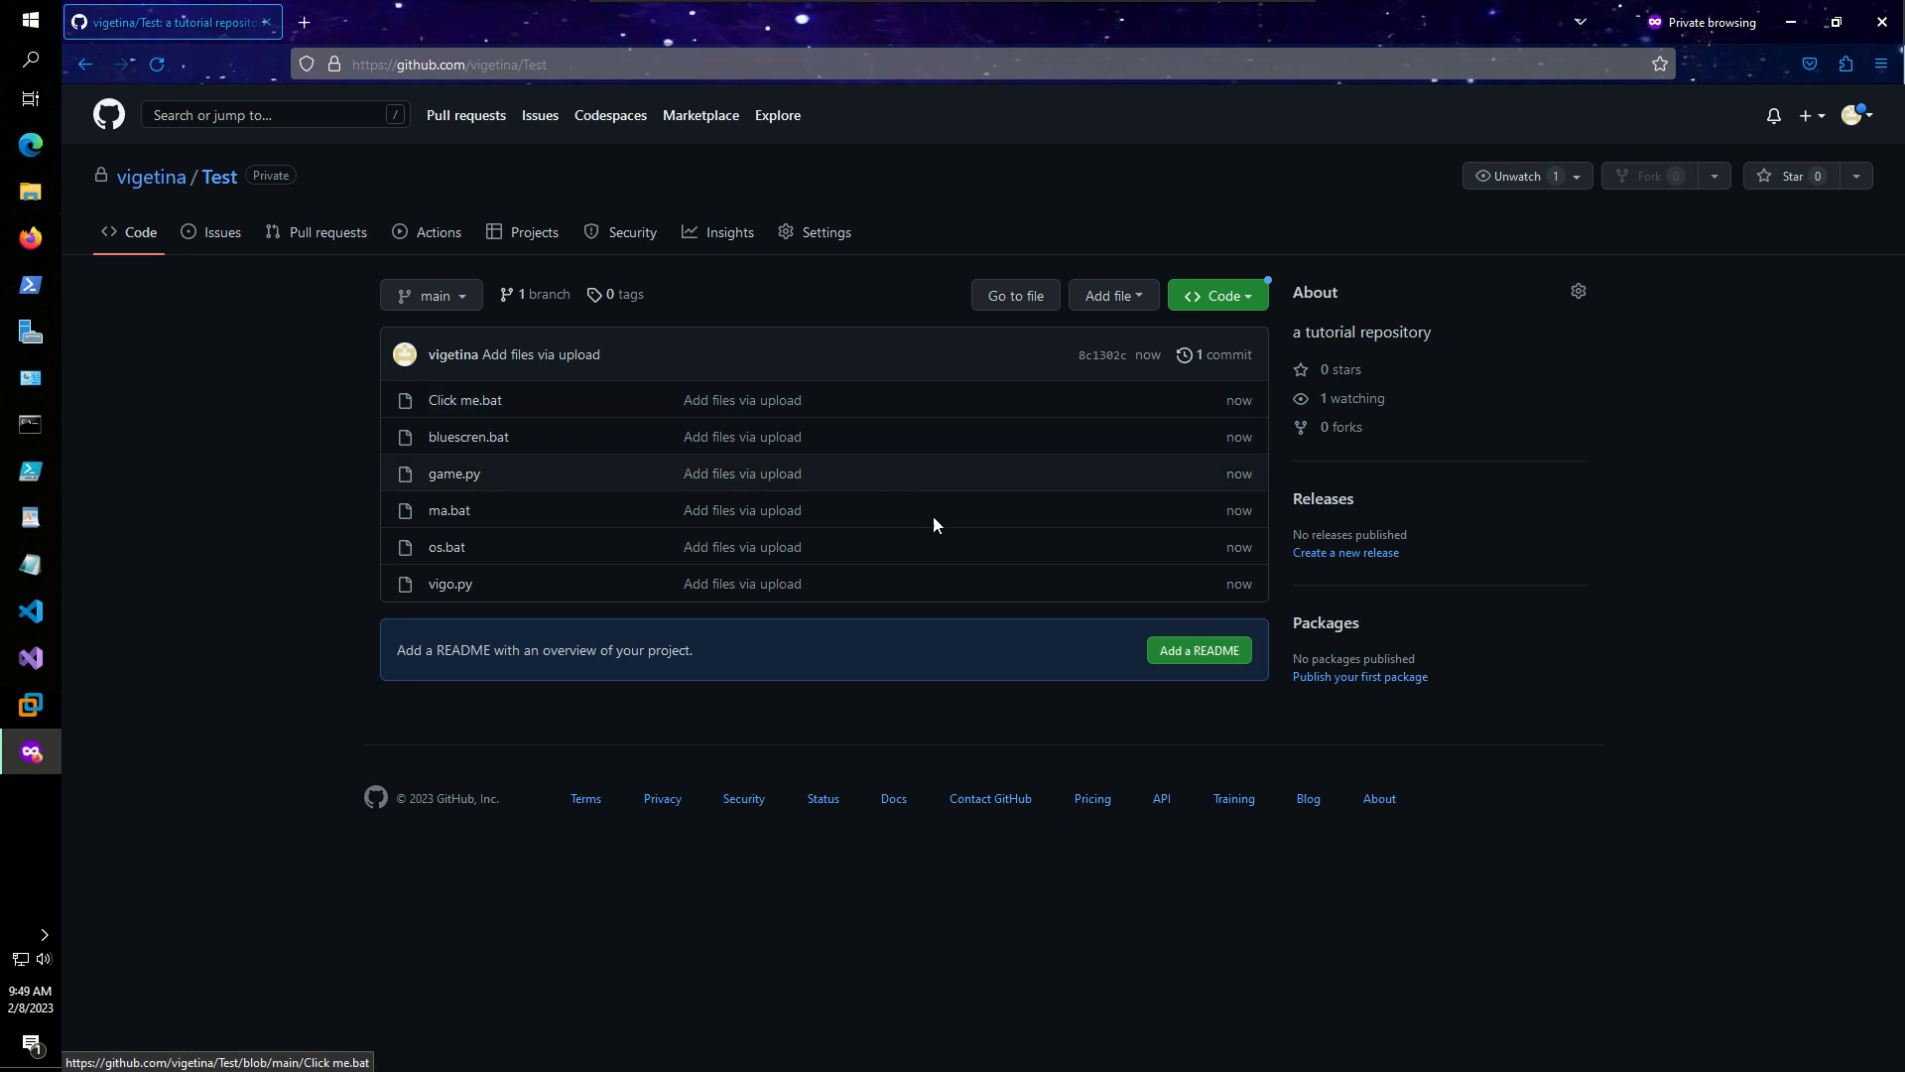
- Start a new README for the Test repository and check the Windows version with winver
click(1166, 652)
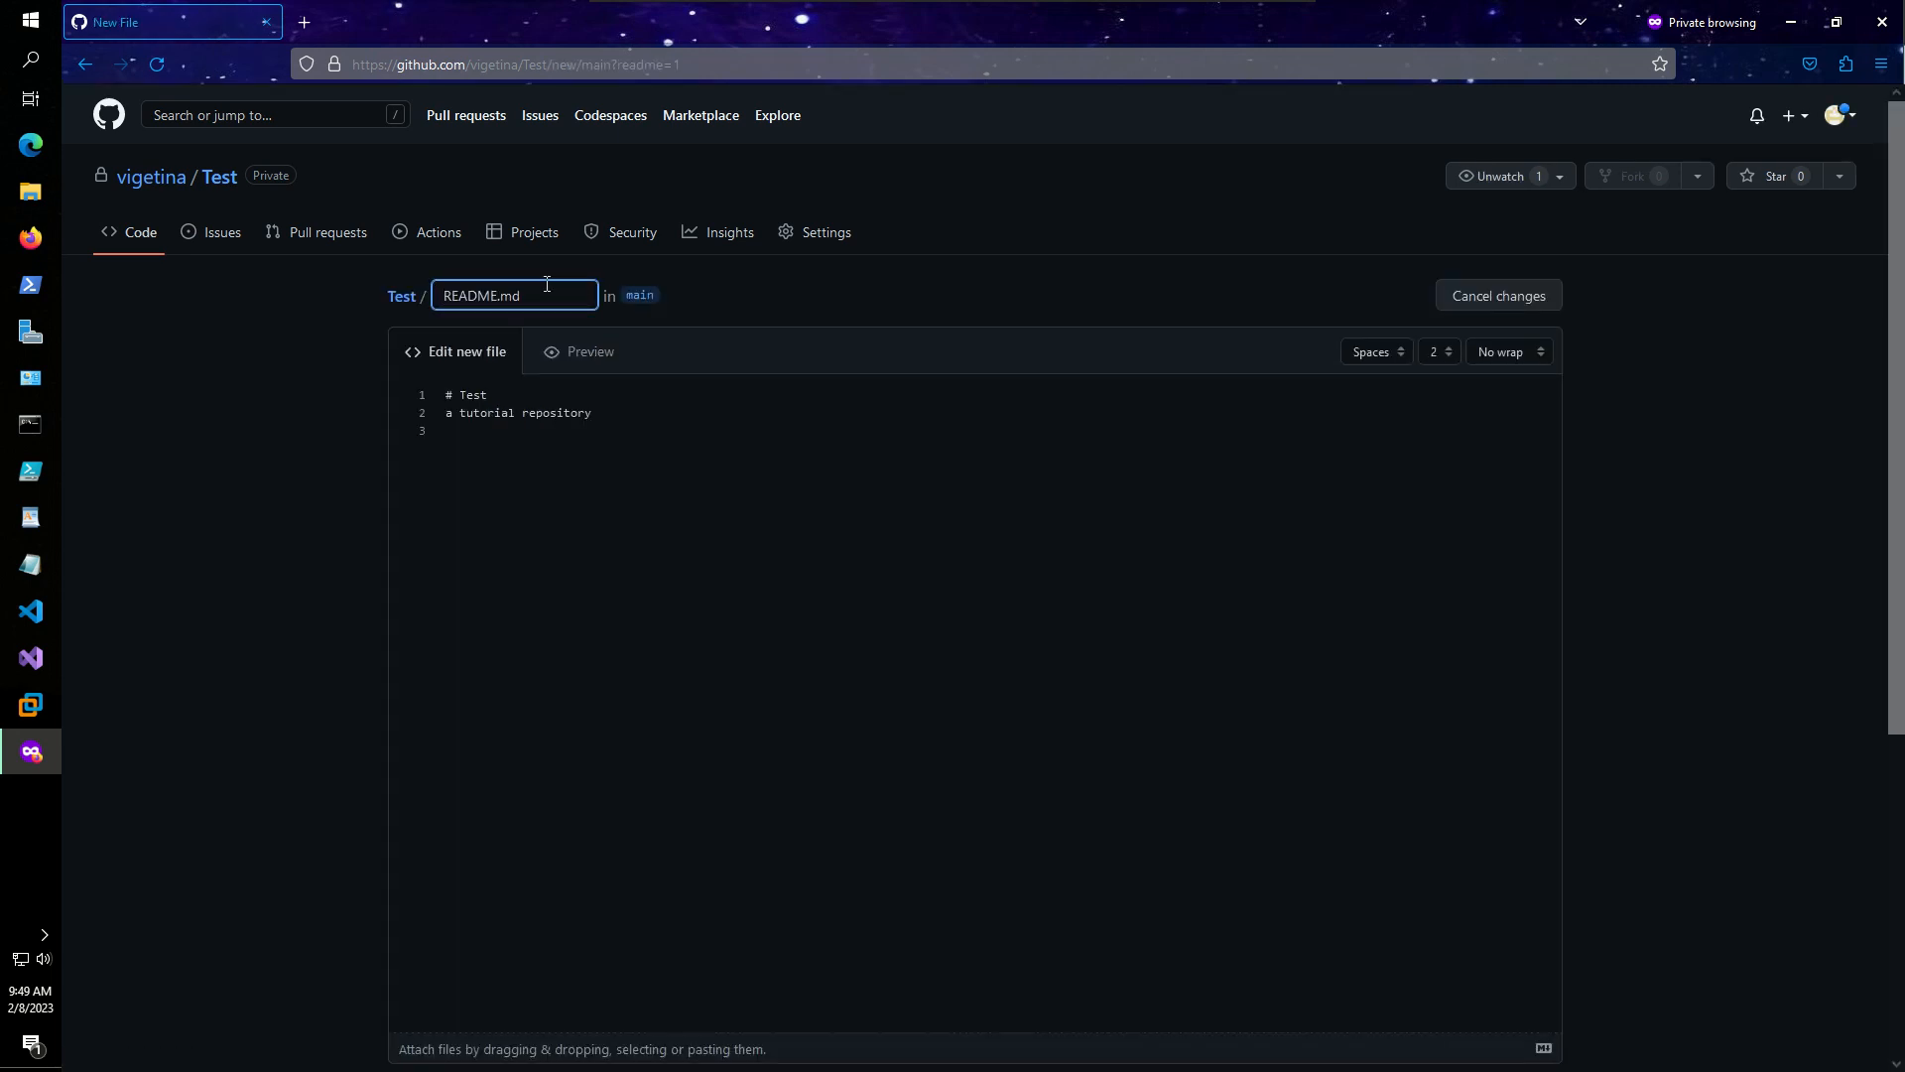
click(493, 442)
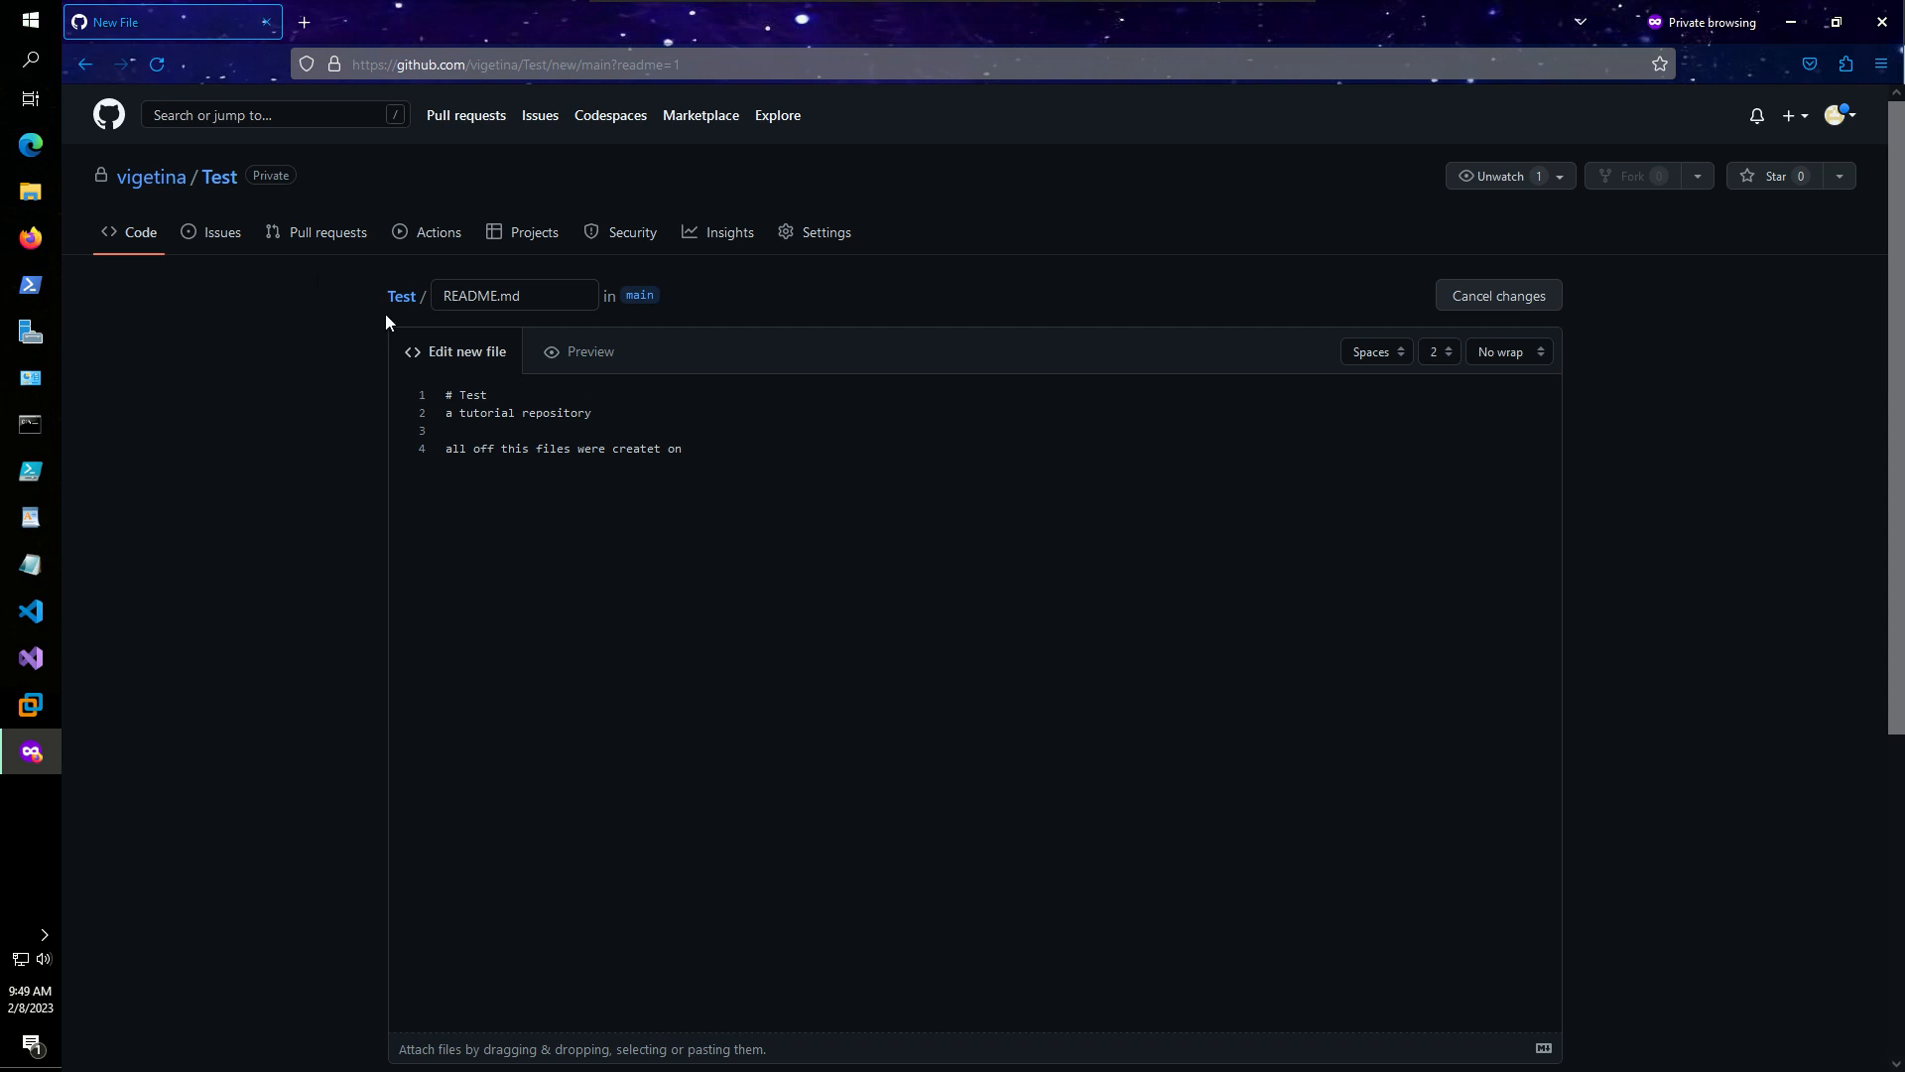
key(super+r)
key(BackSpace)
text(winver)
key(Return)
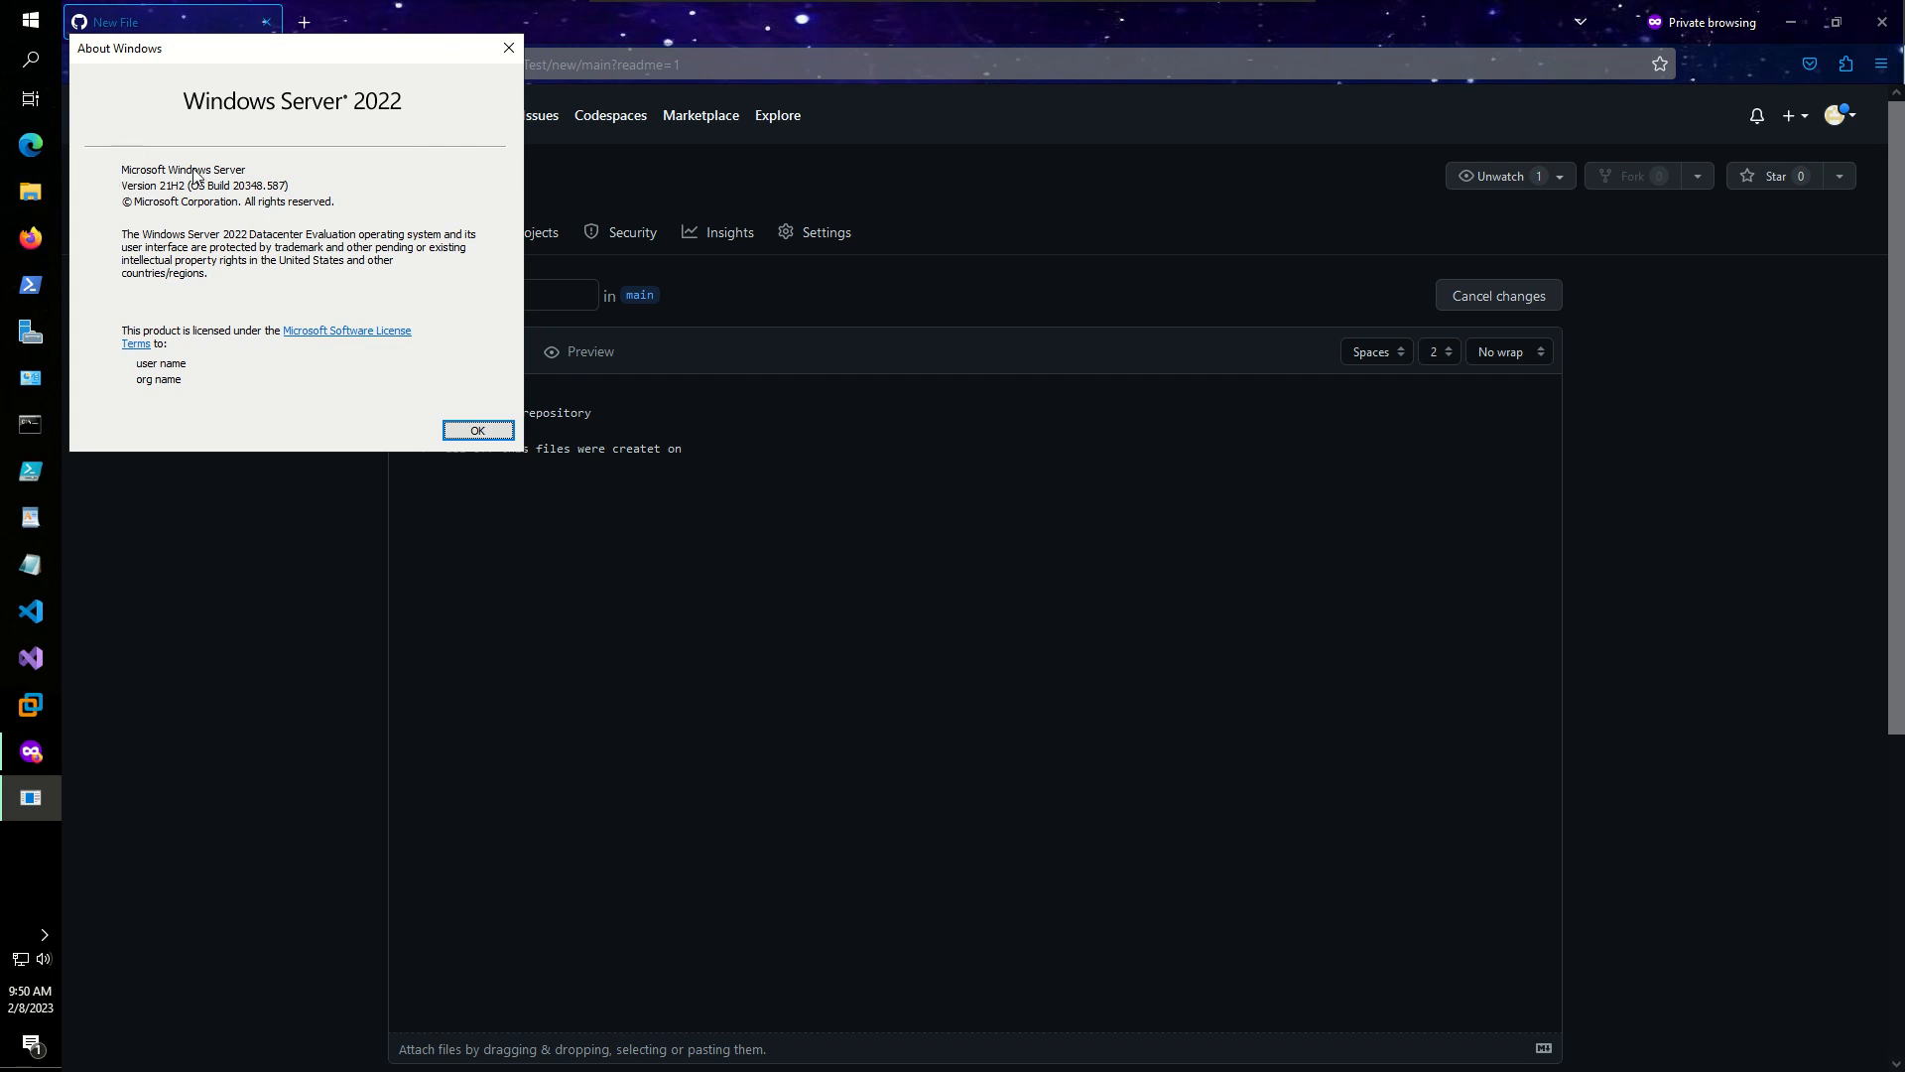
- Add the README line 'all off this files were createt on Windows Server 2022'
drag(379, 57, 1376, 292)
click(704, 448)
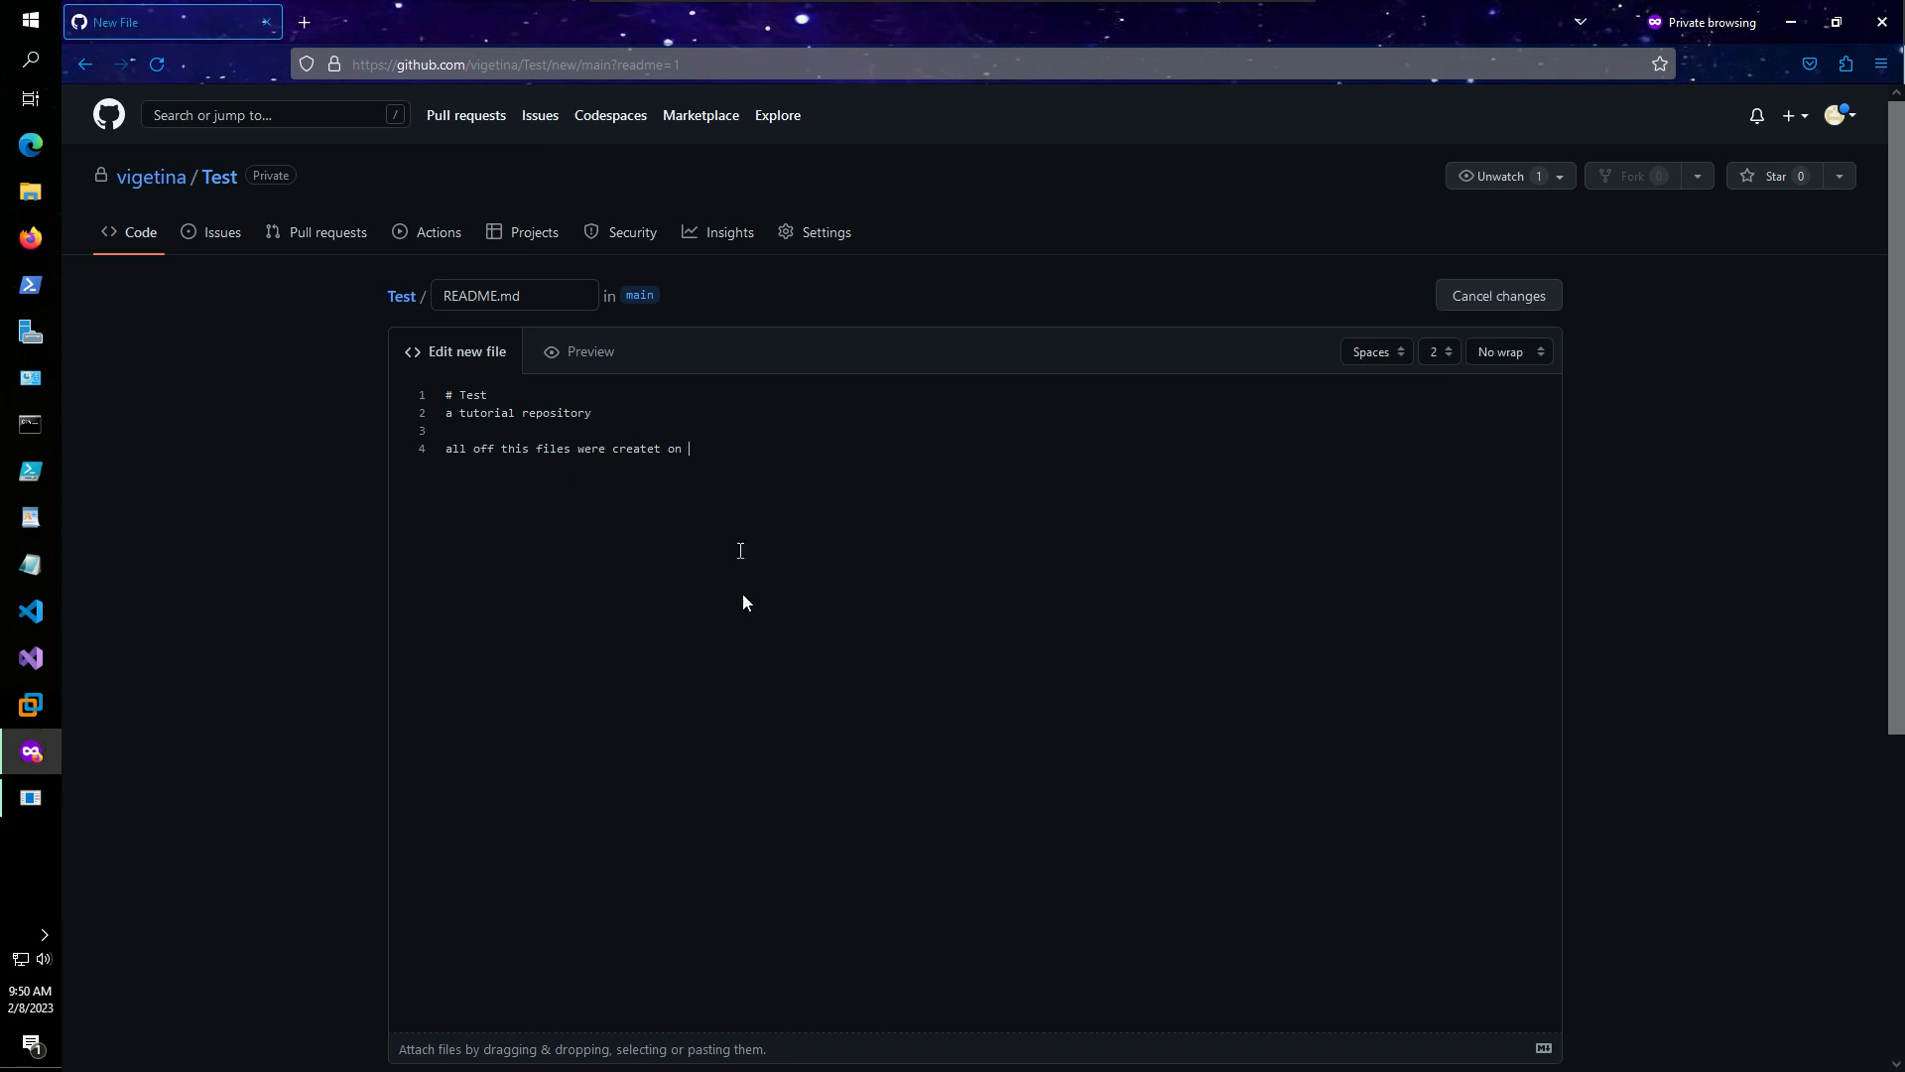
text(Windows Server 2022)
- Commit README.md to the main branch as 'Create README.md'
scroll(1502, 784, down, 5)
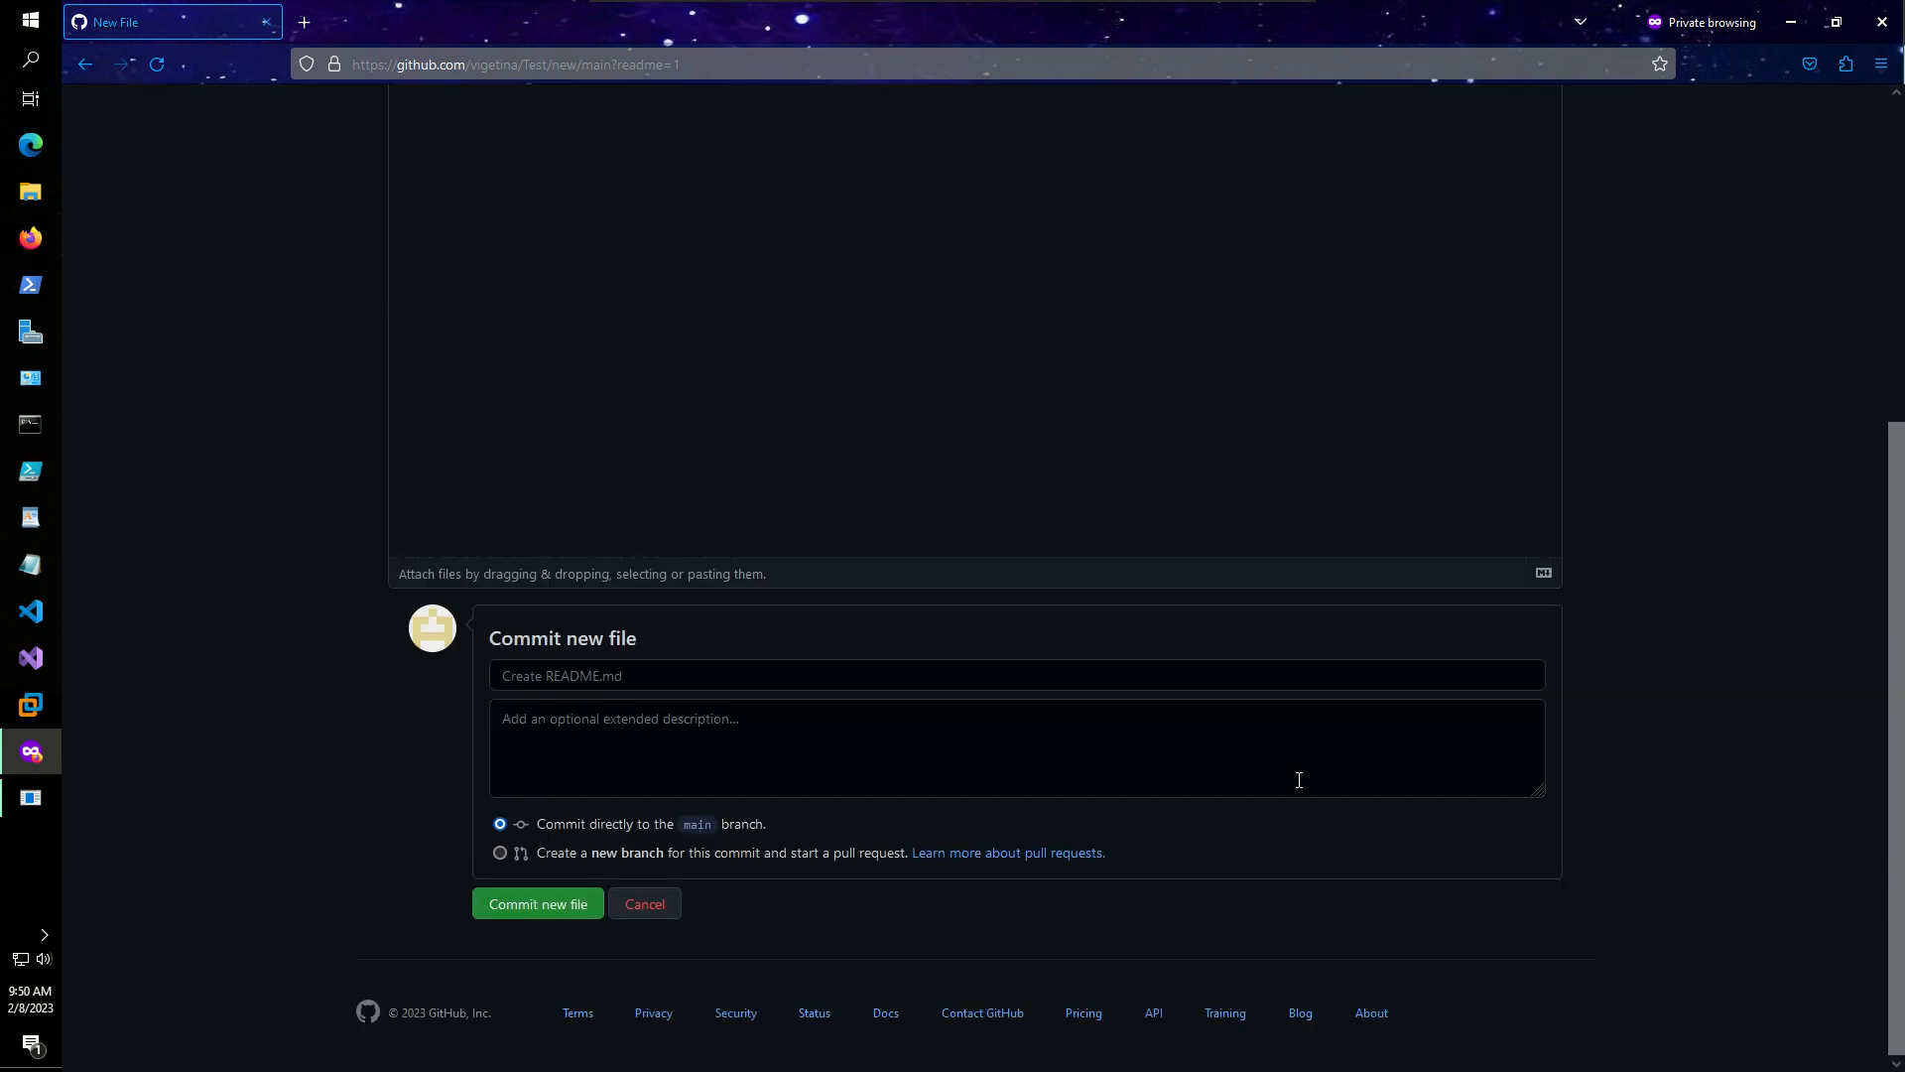
click(548, 905)
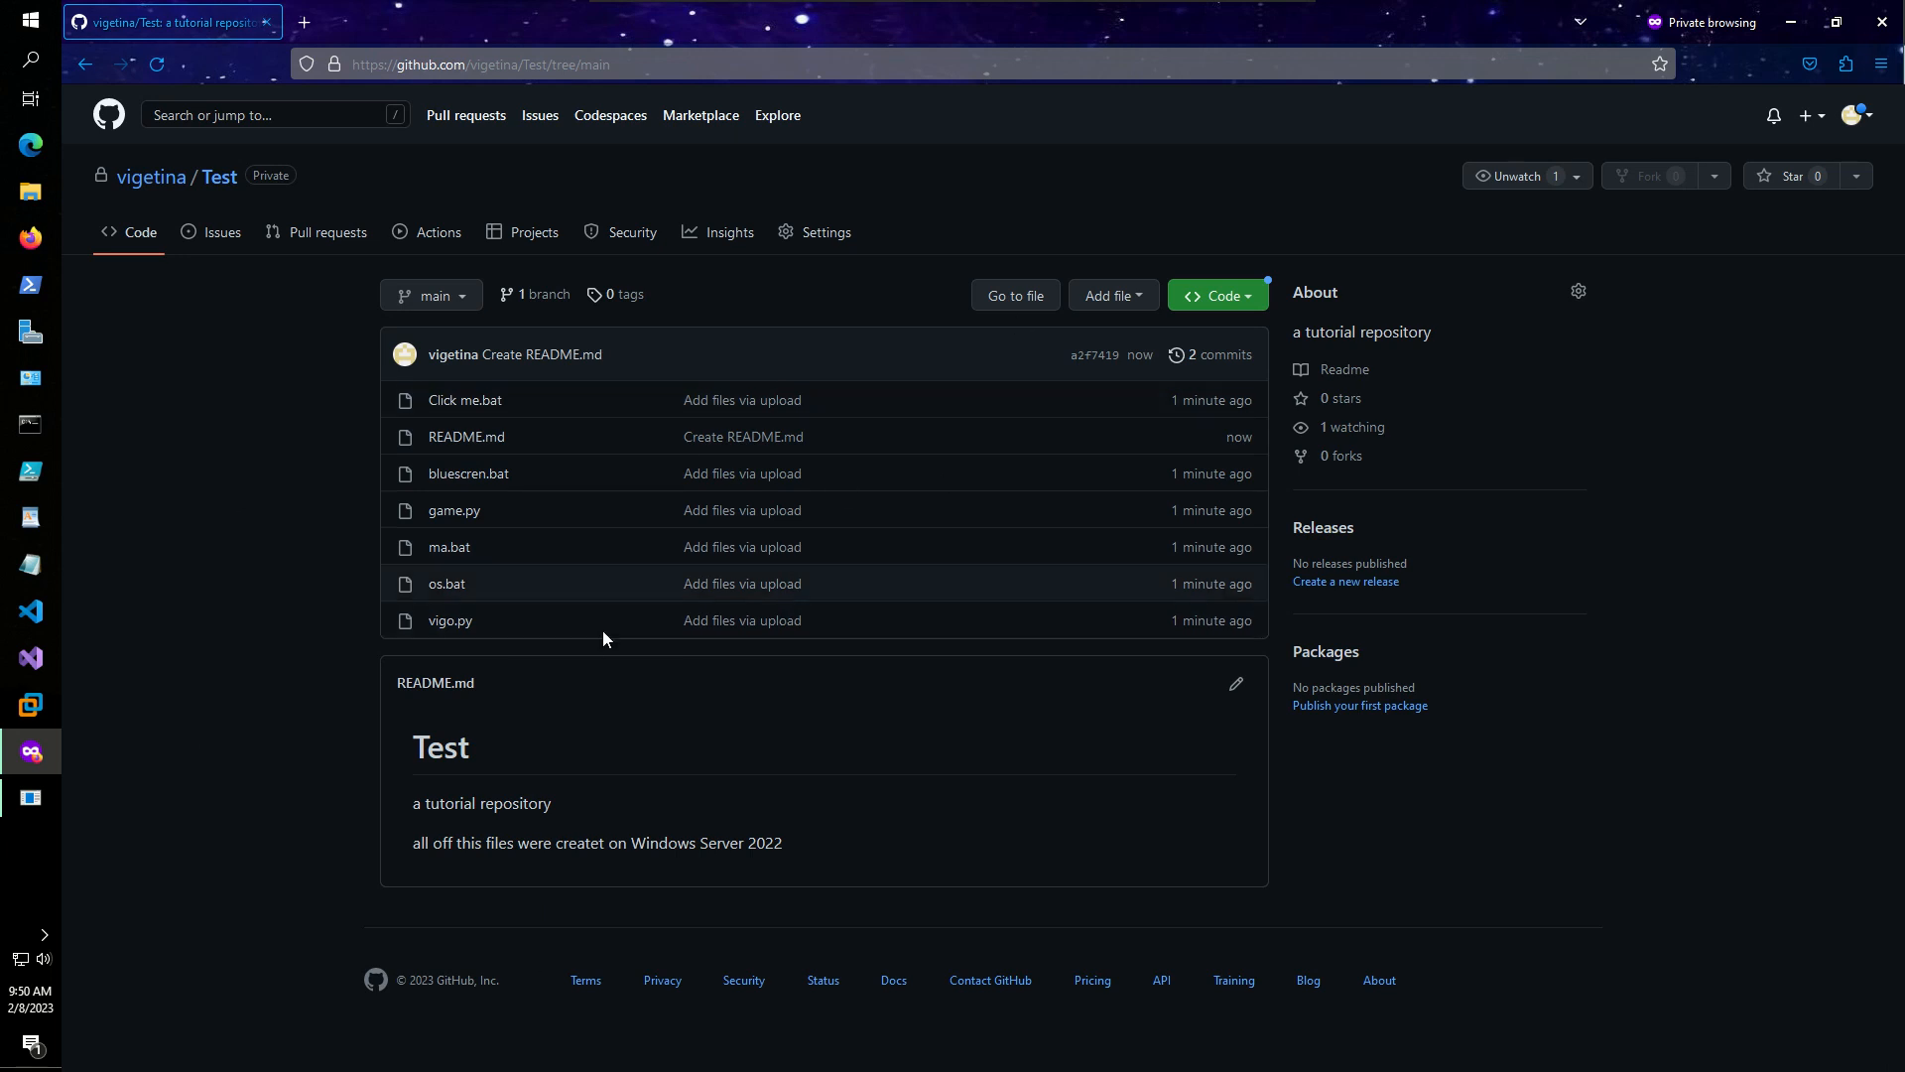
click(1179, 298)
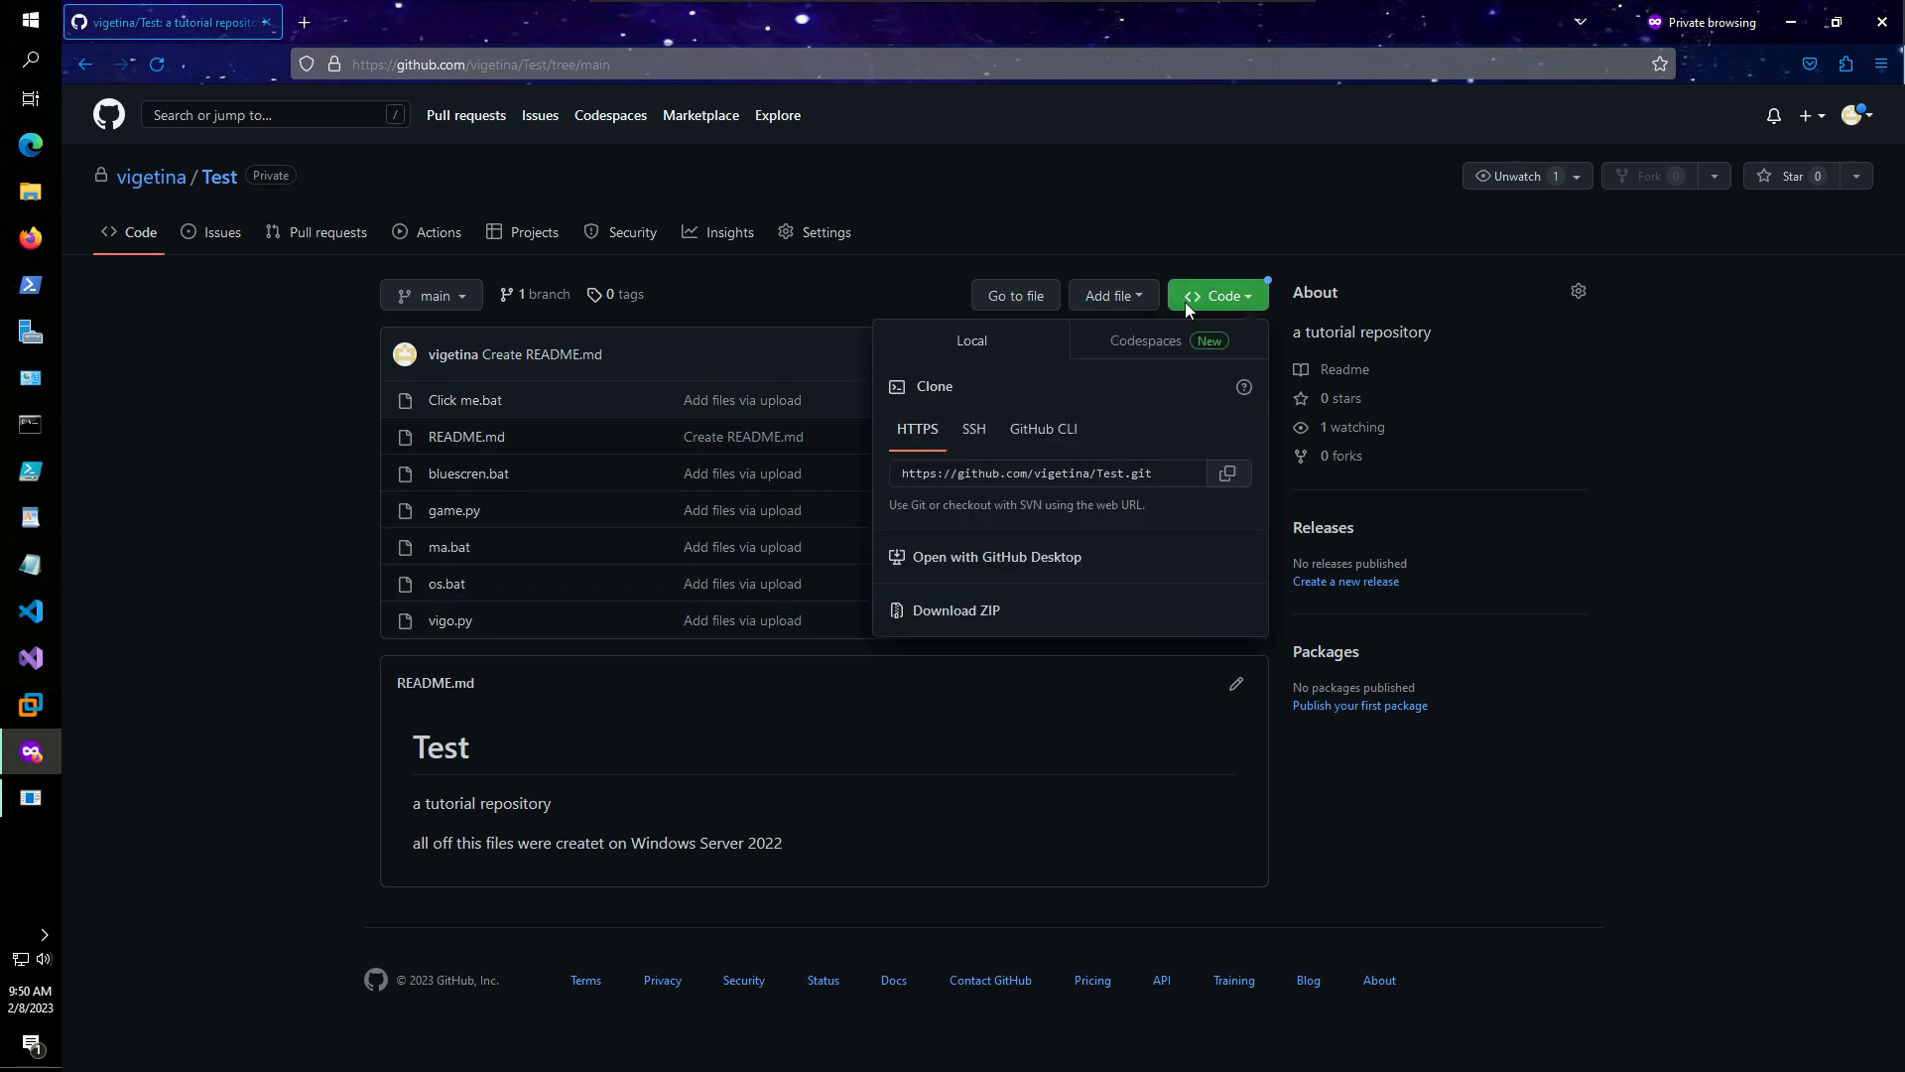
- Download the repository as Test-main.zip from the Code dropdown
click(1206, 297)
click(1205, 298)
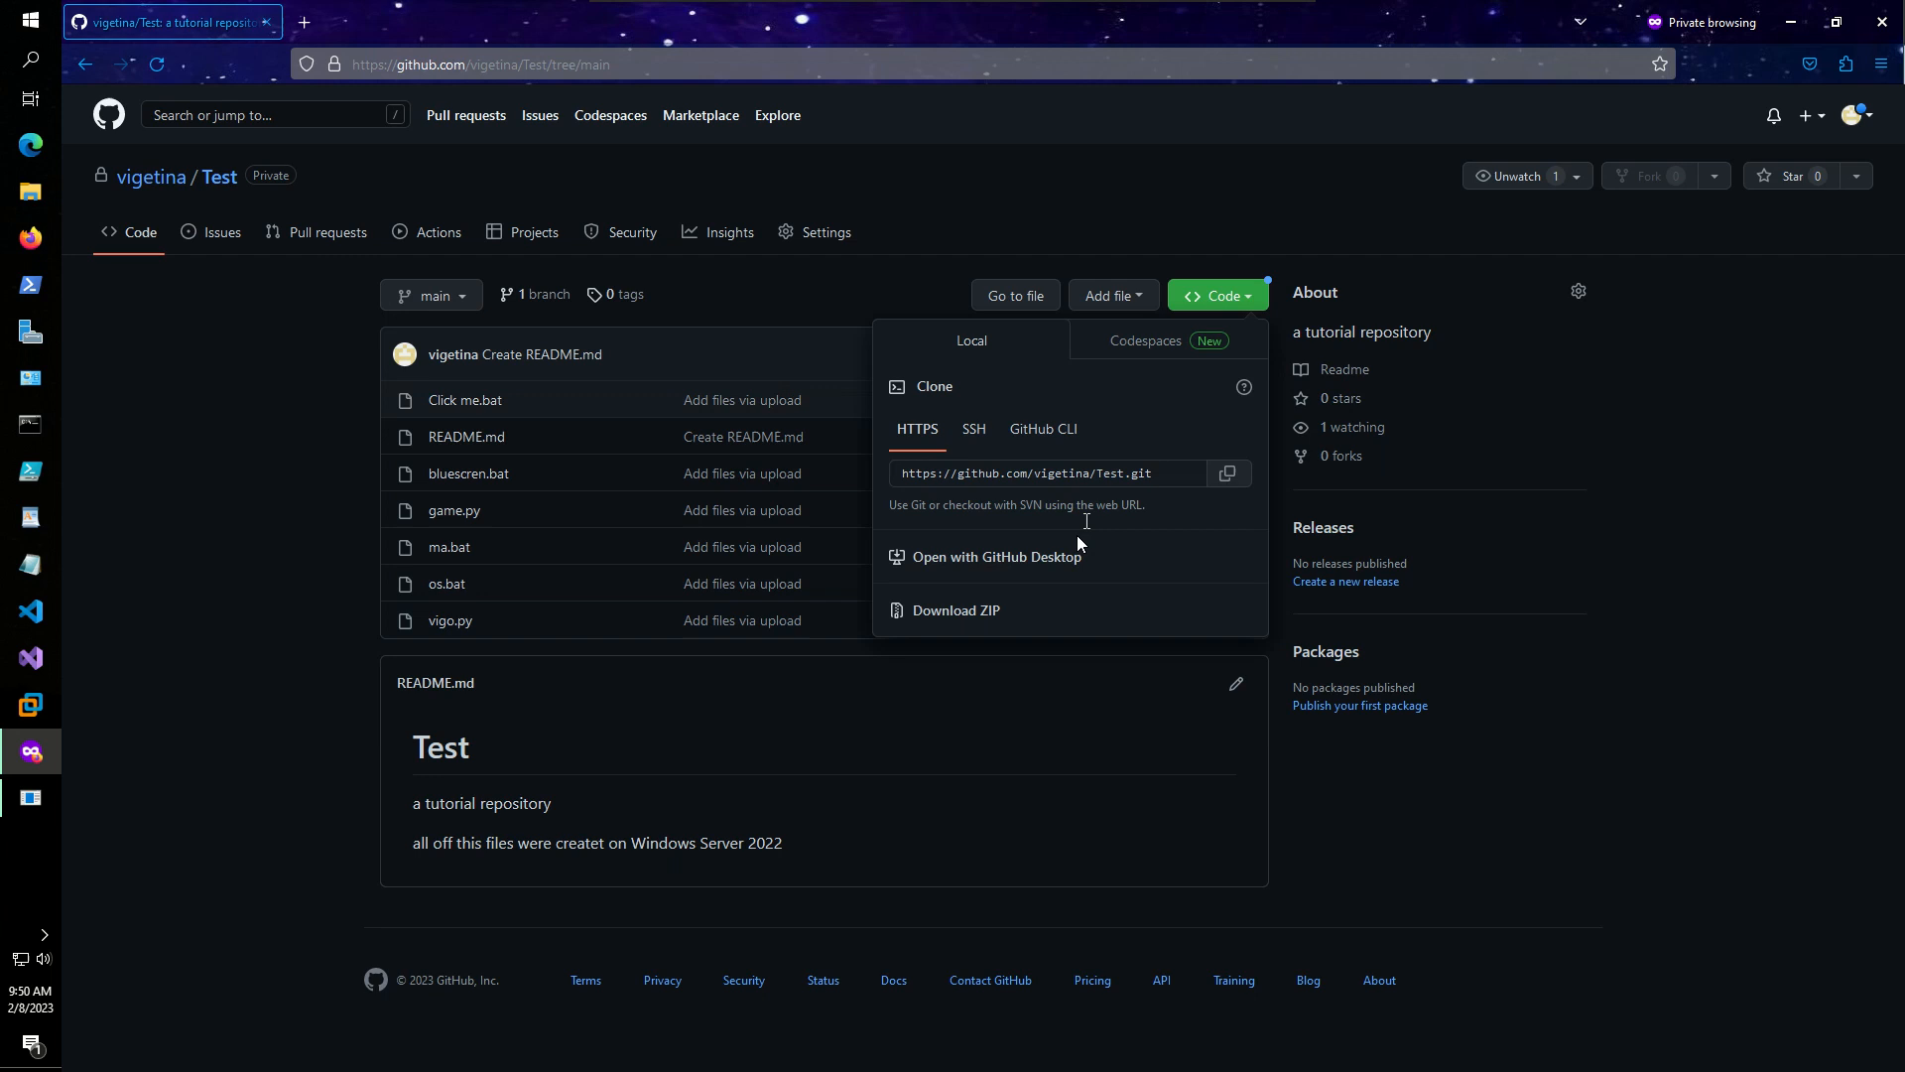
click(977, 611)
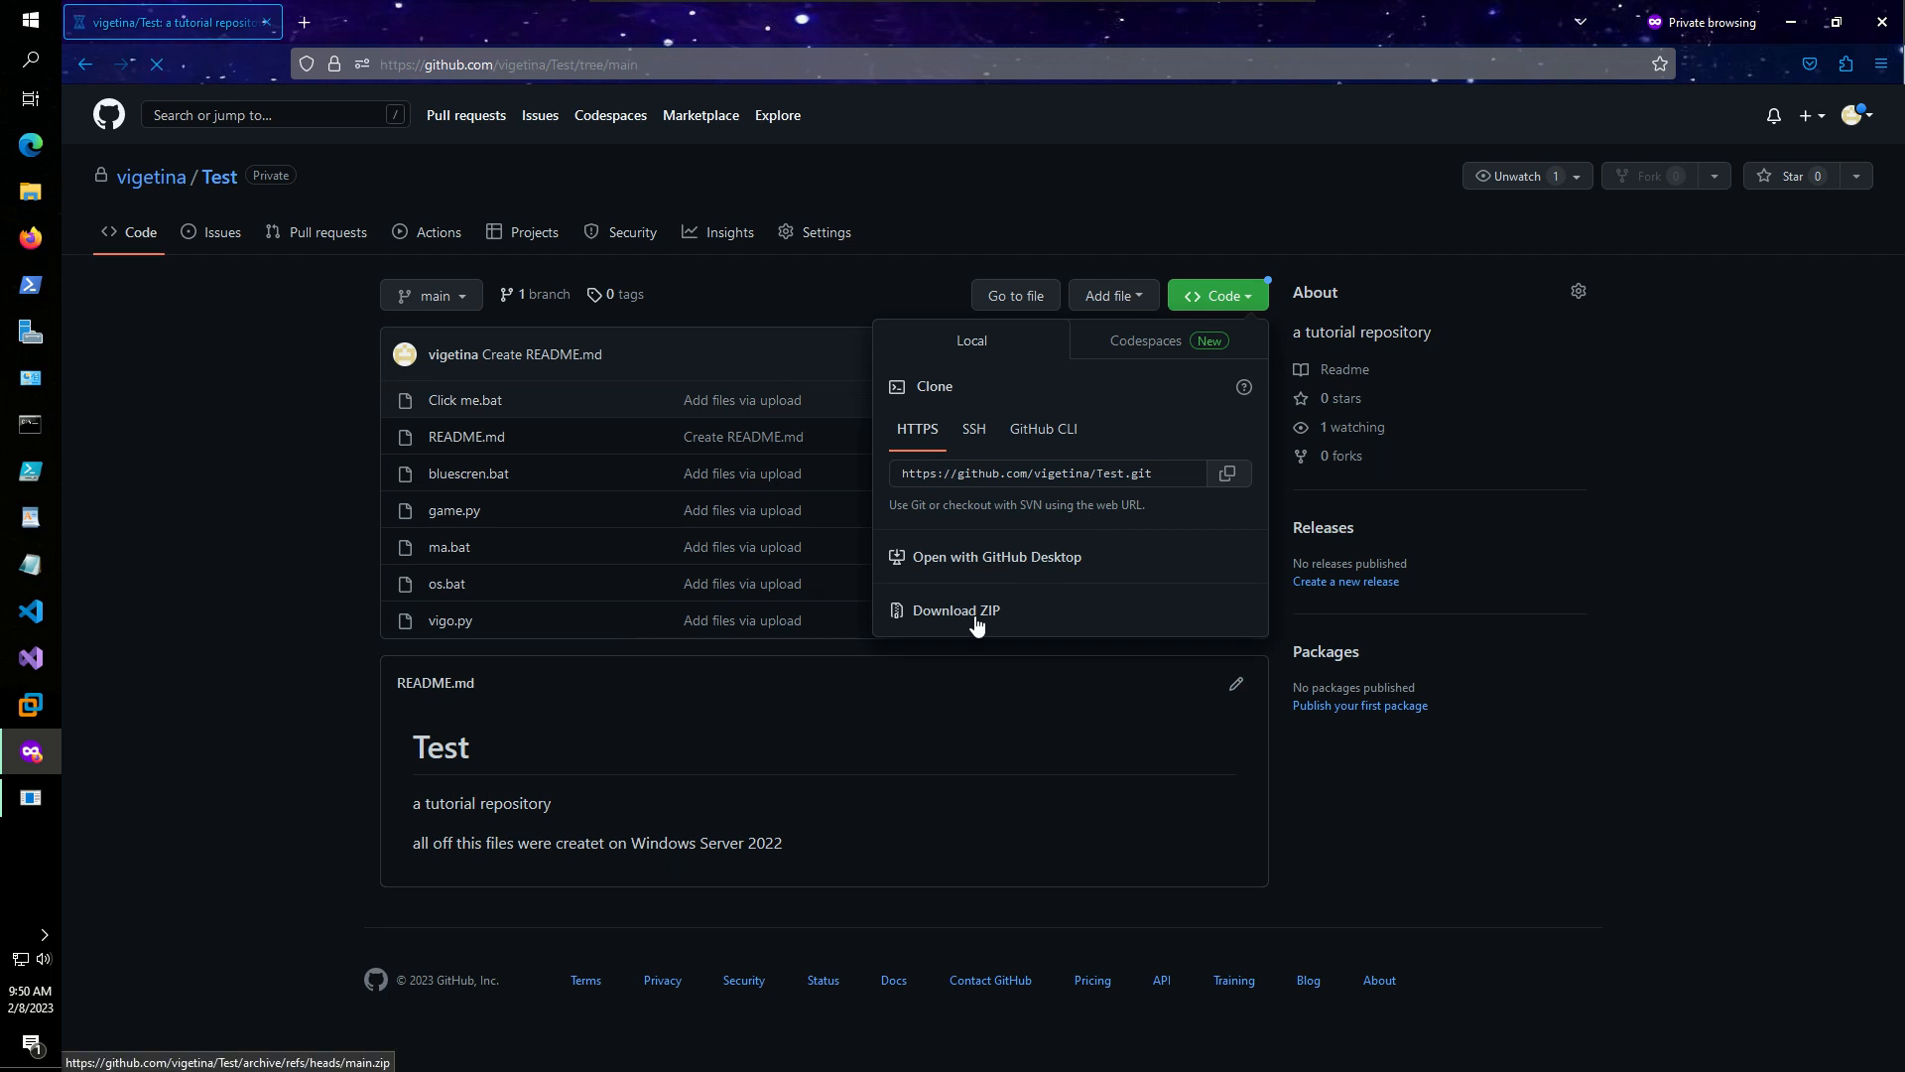
- Copy the repository's SSH clone address
click(980, 440)
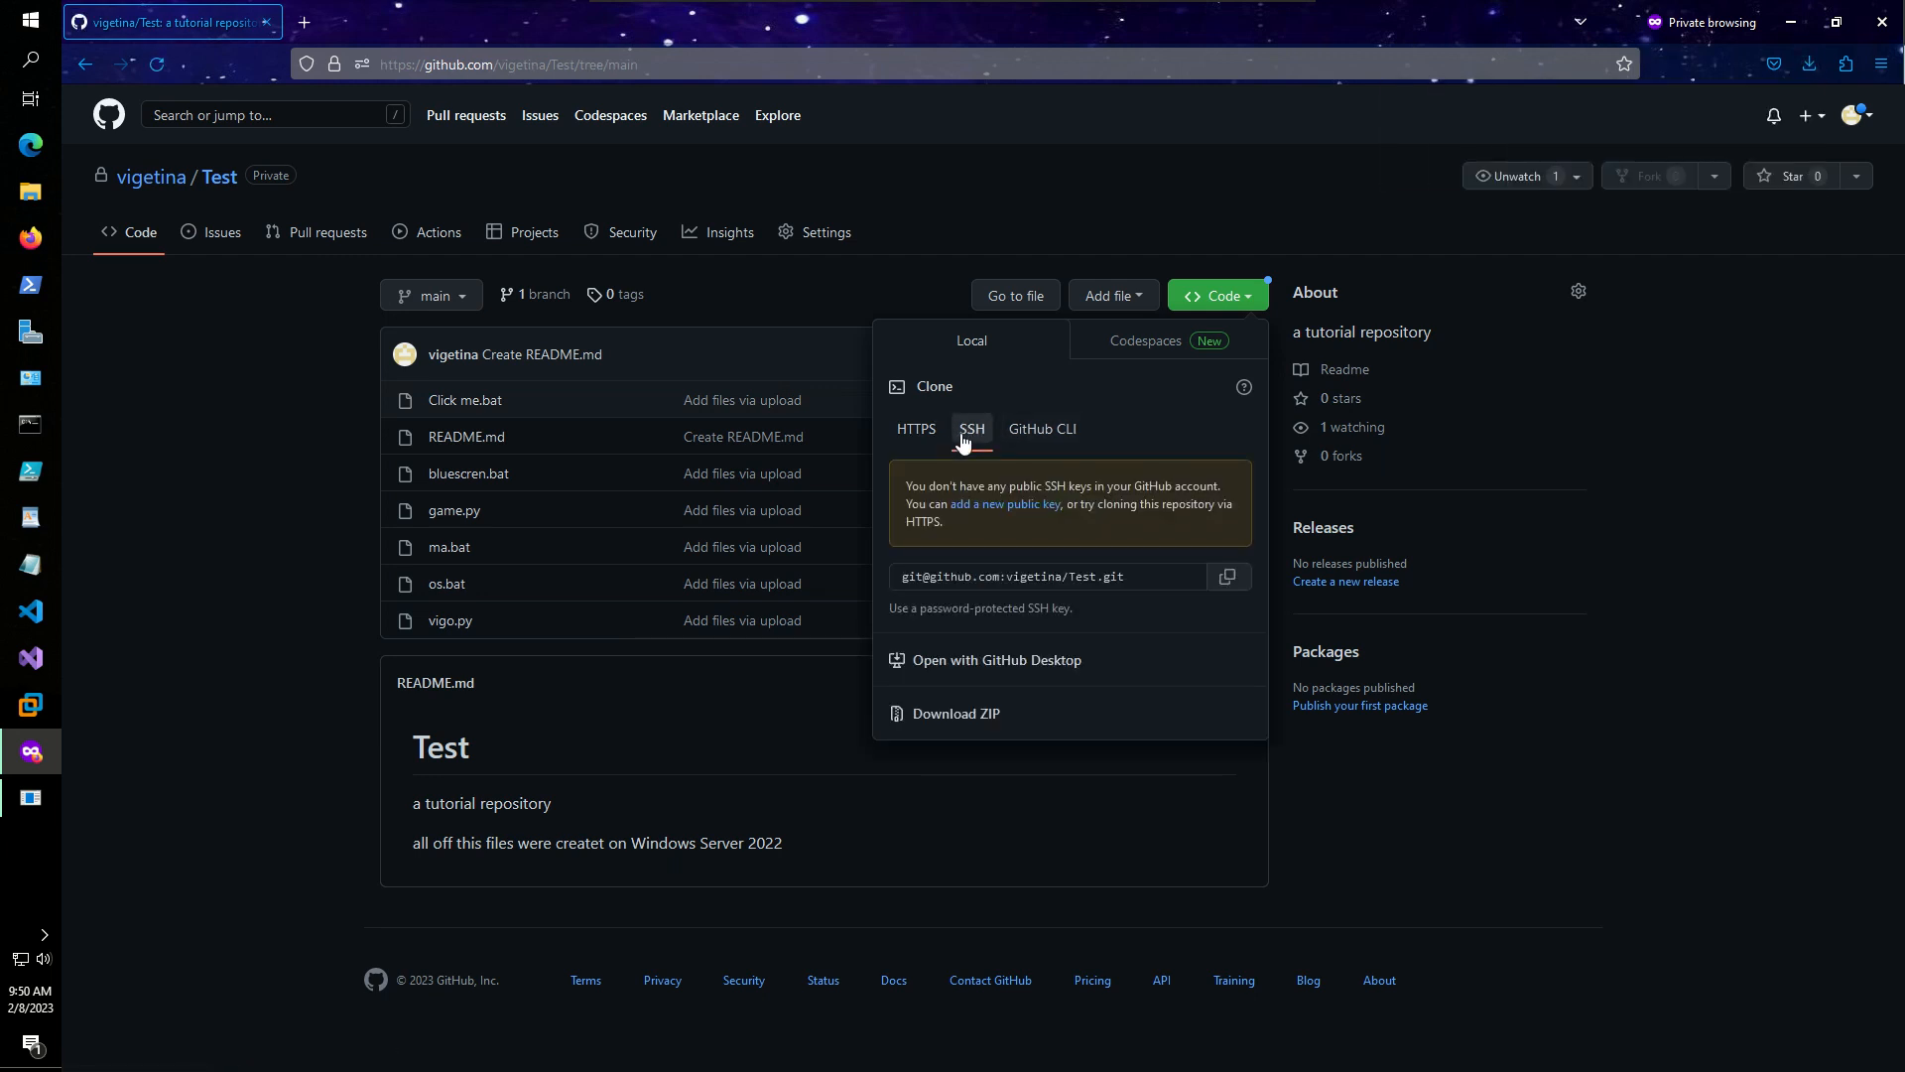
drag(900, 576, 1141, 581)
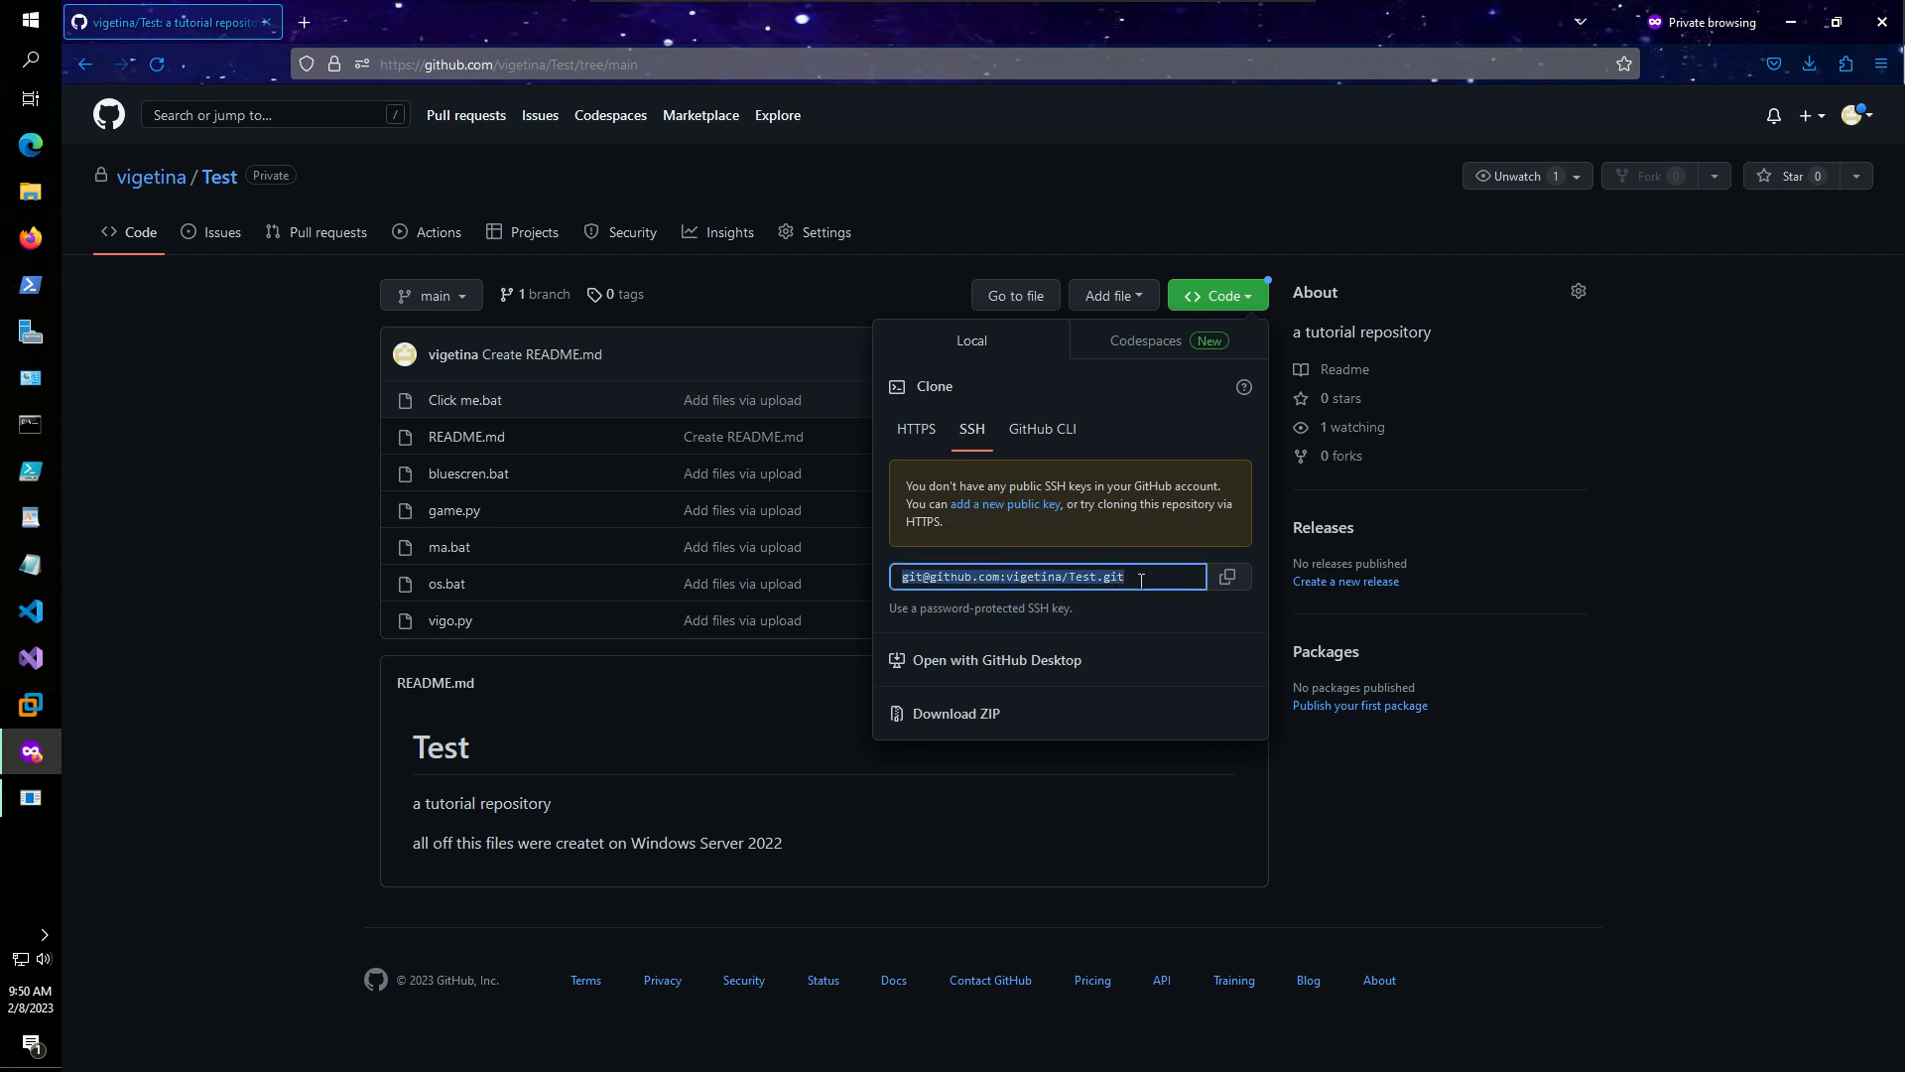
right_click(1089, 579)
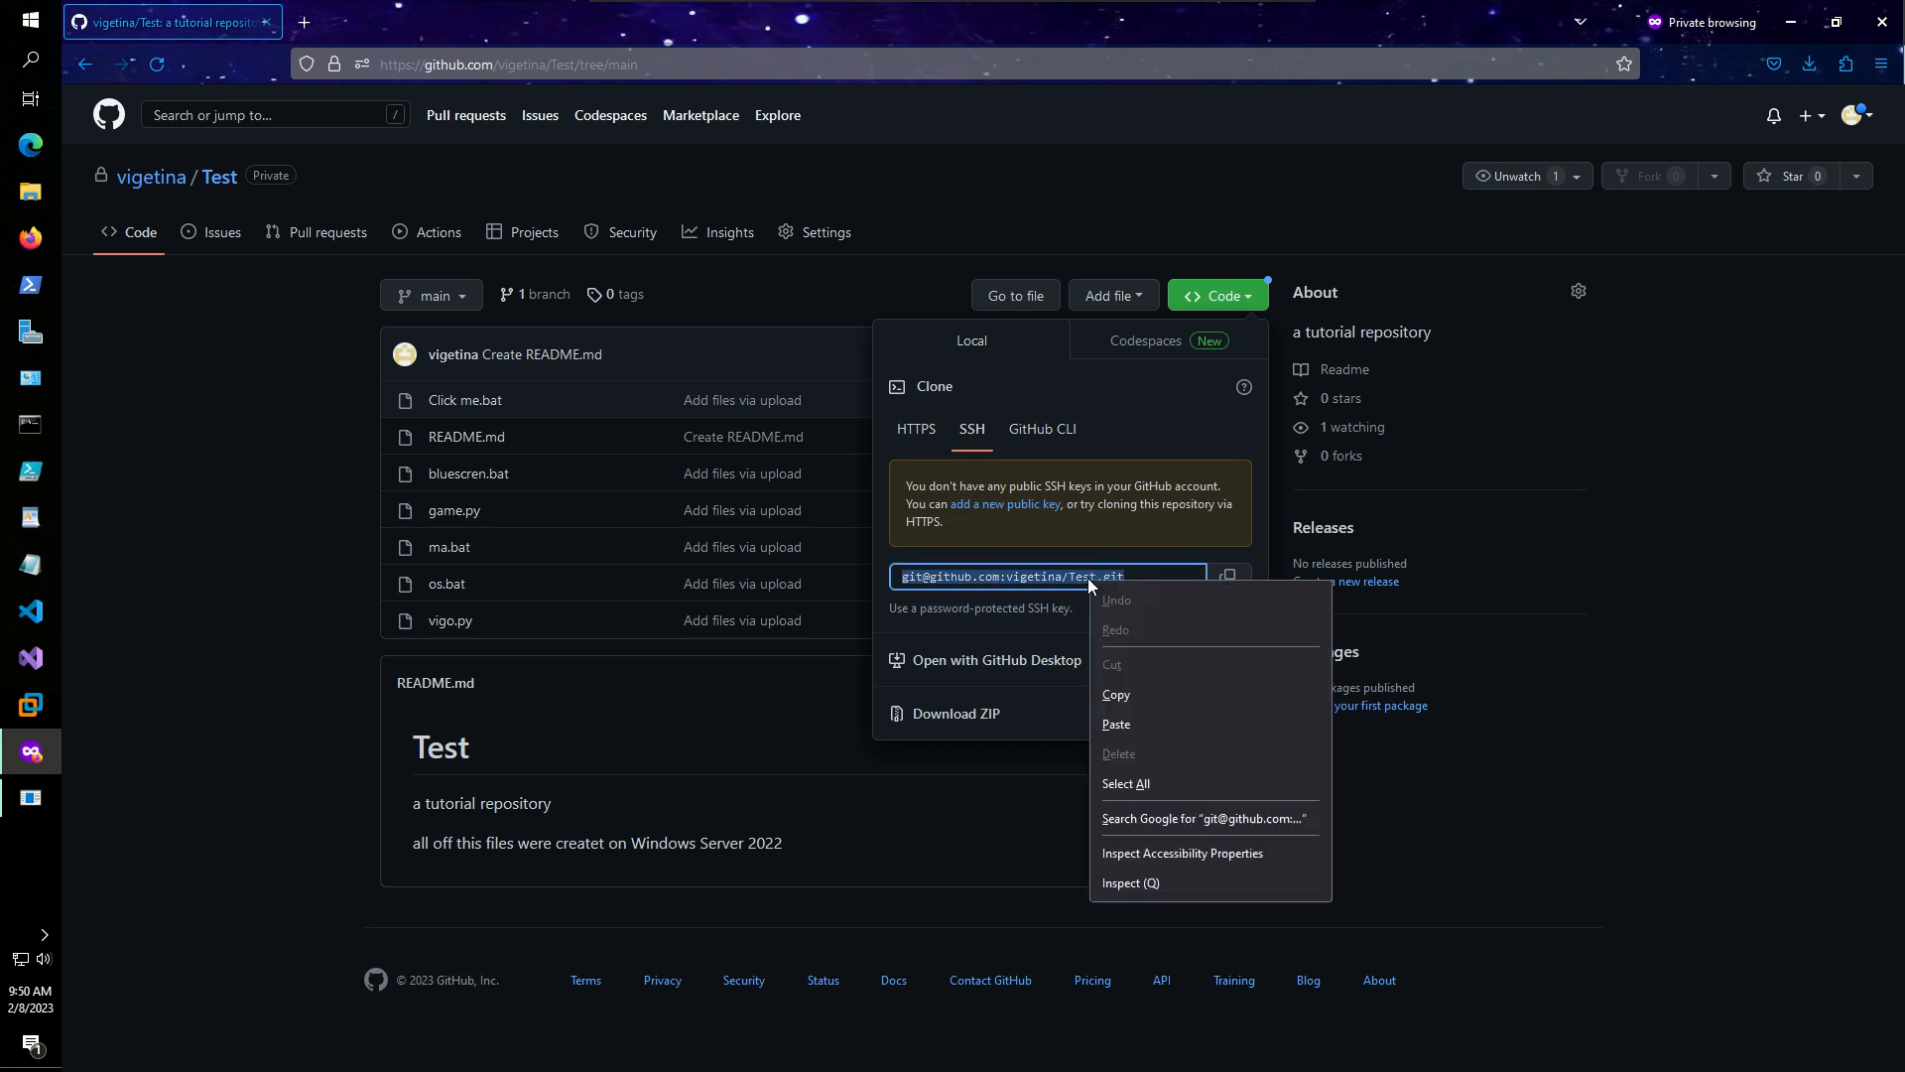
click(1112, 696)
key(super+r)
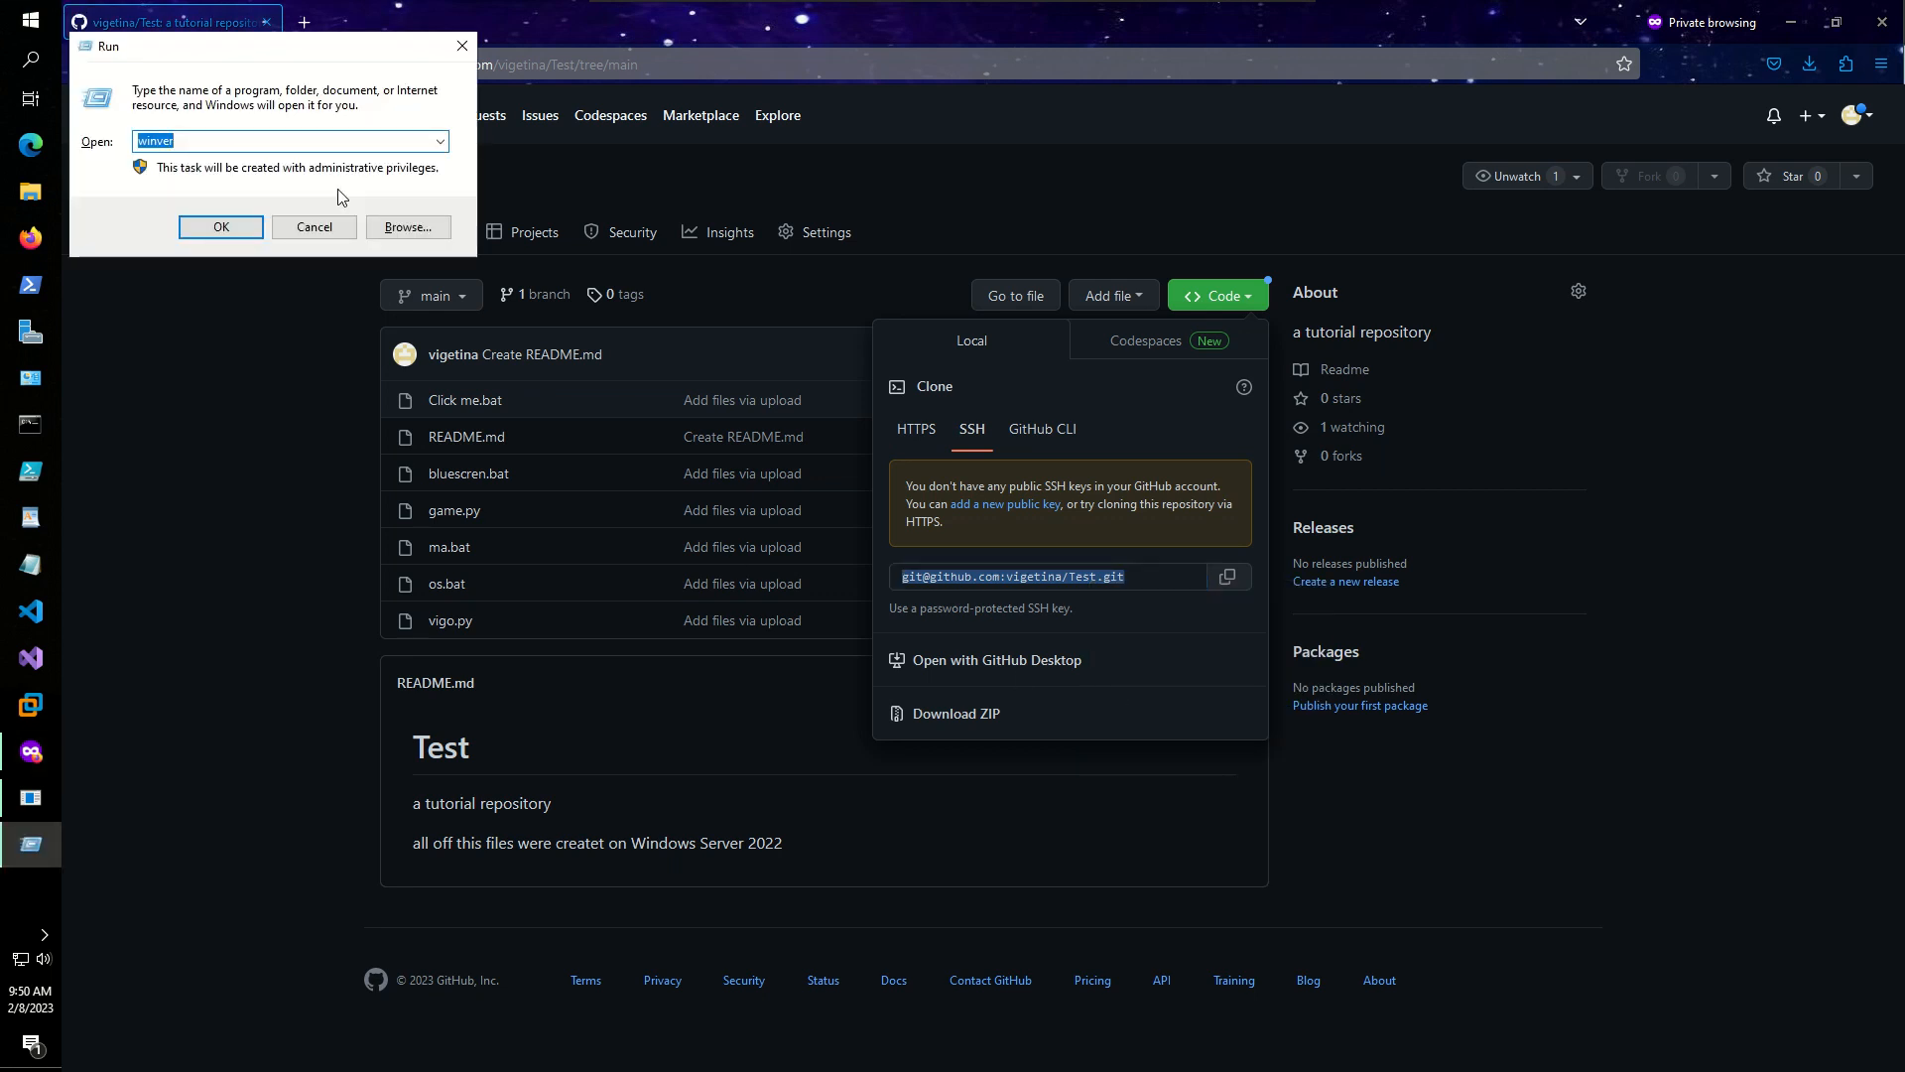
- Open Command Prompt with cmd and copy the SSH clone address again
text(cmd)
key(Return)
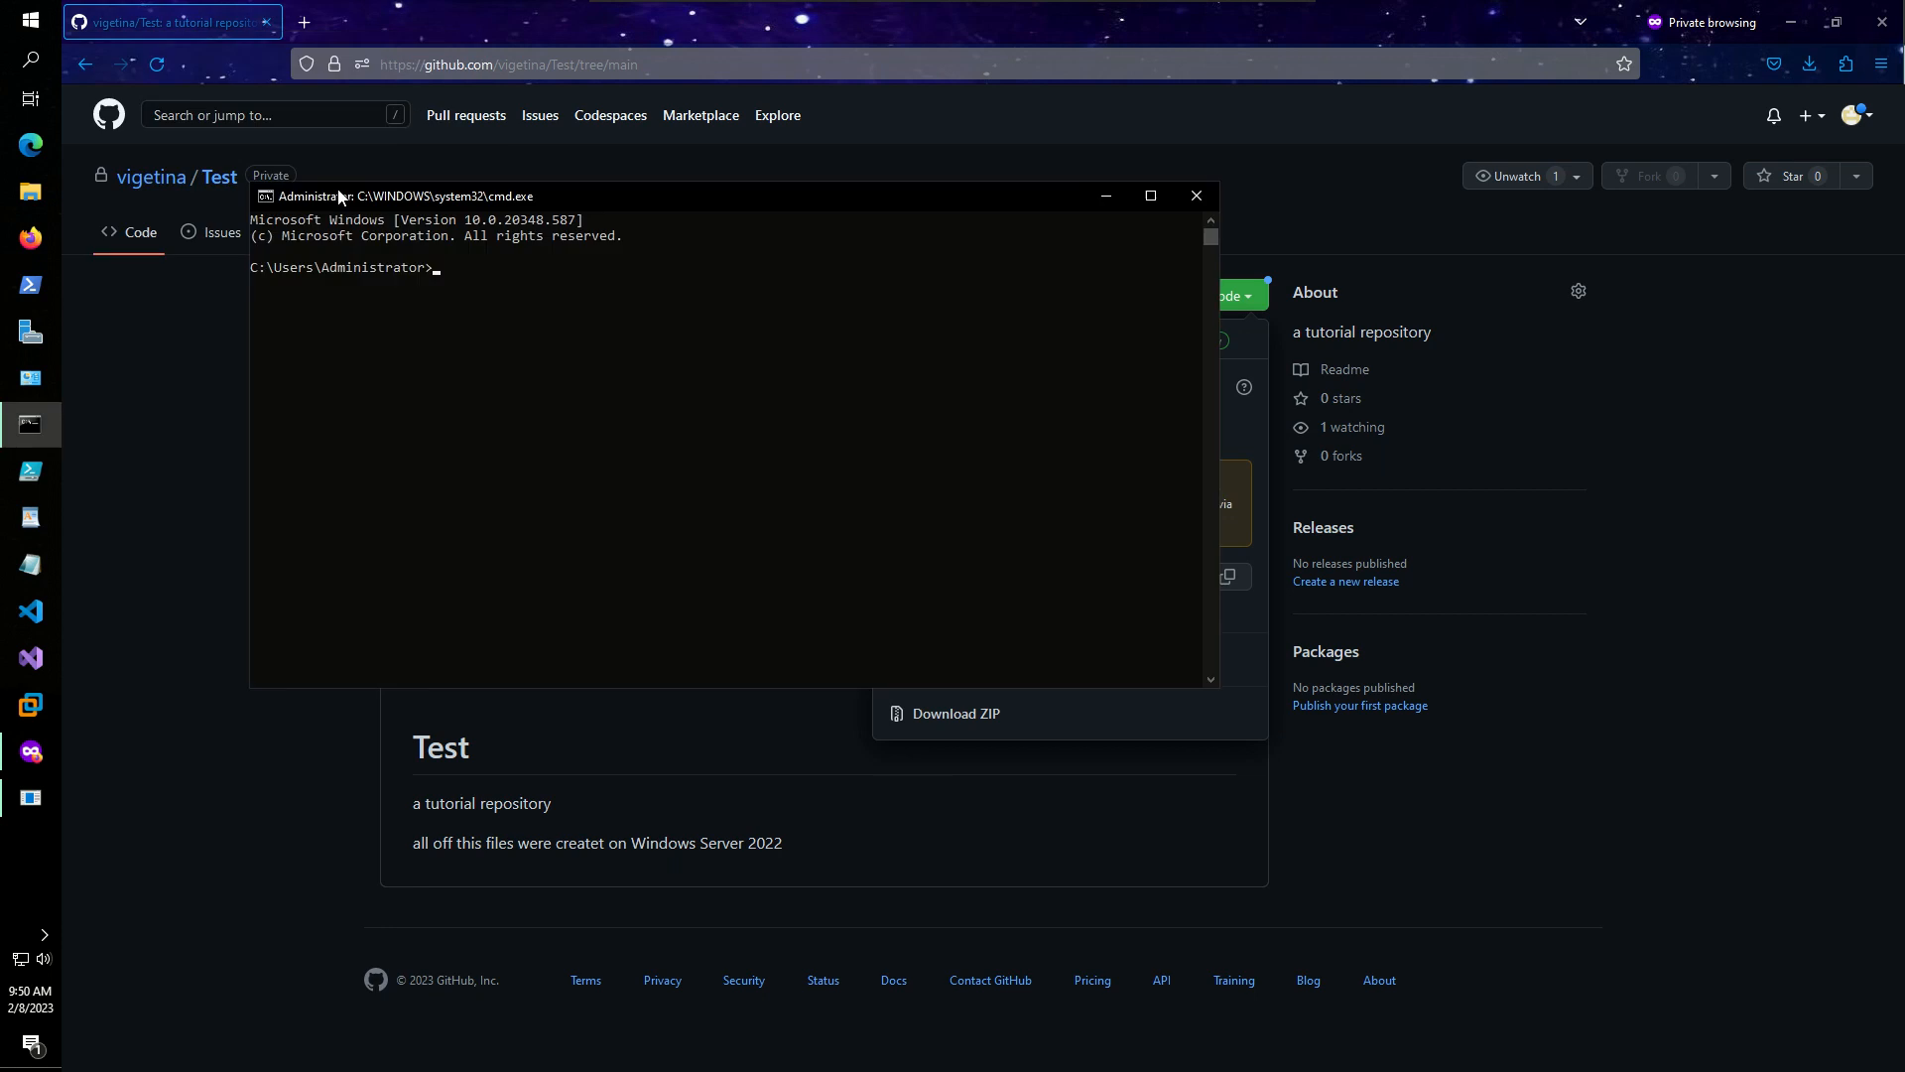
text(ssh)
drag(623, 178, 989, 401)
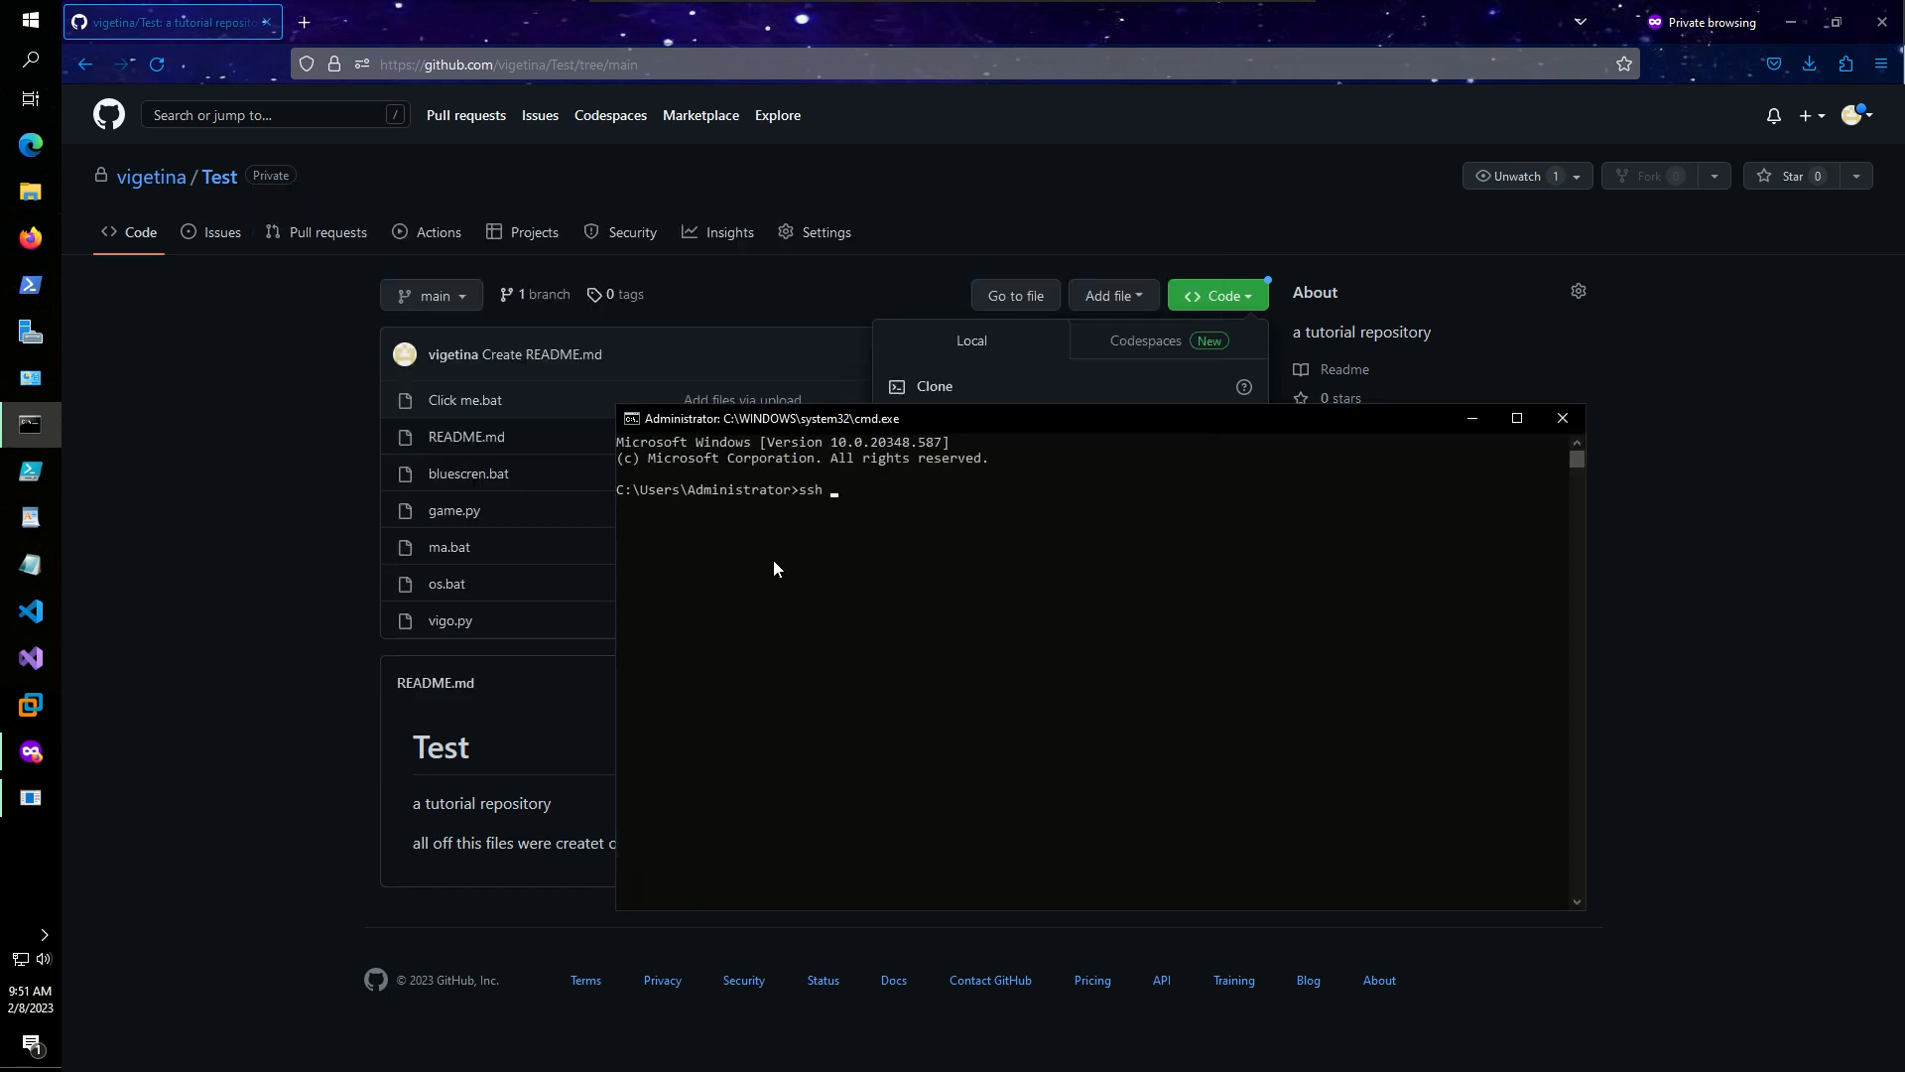
click(858, 491)
click(843, 490)
right_click(846, 490)
drag(869, 417, 1078, 811)
right_click(1087, 568)
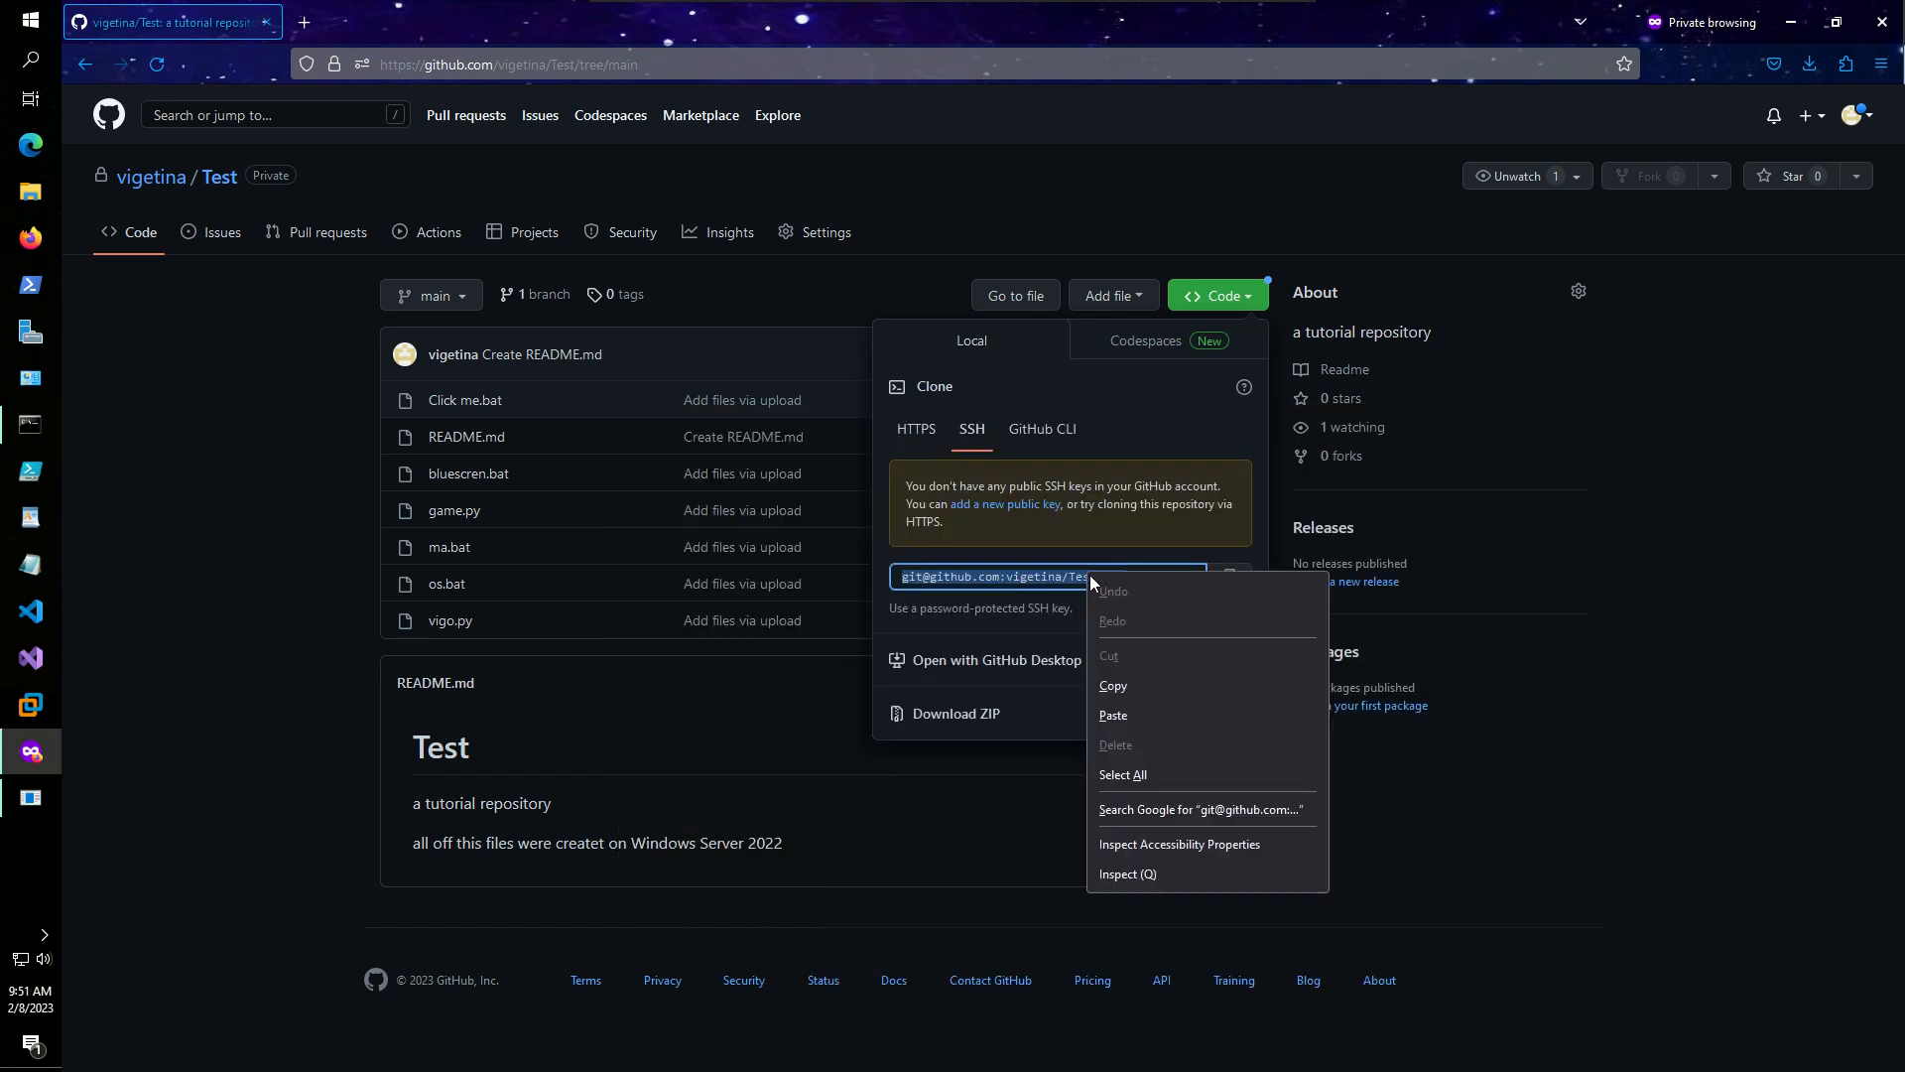
click(1114, 686)
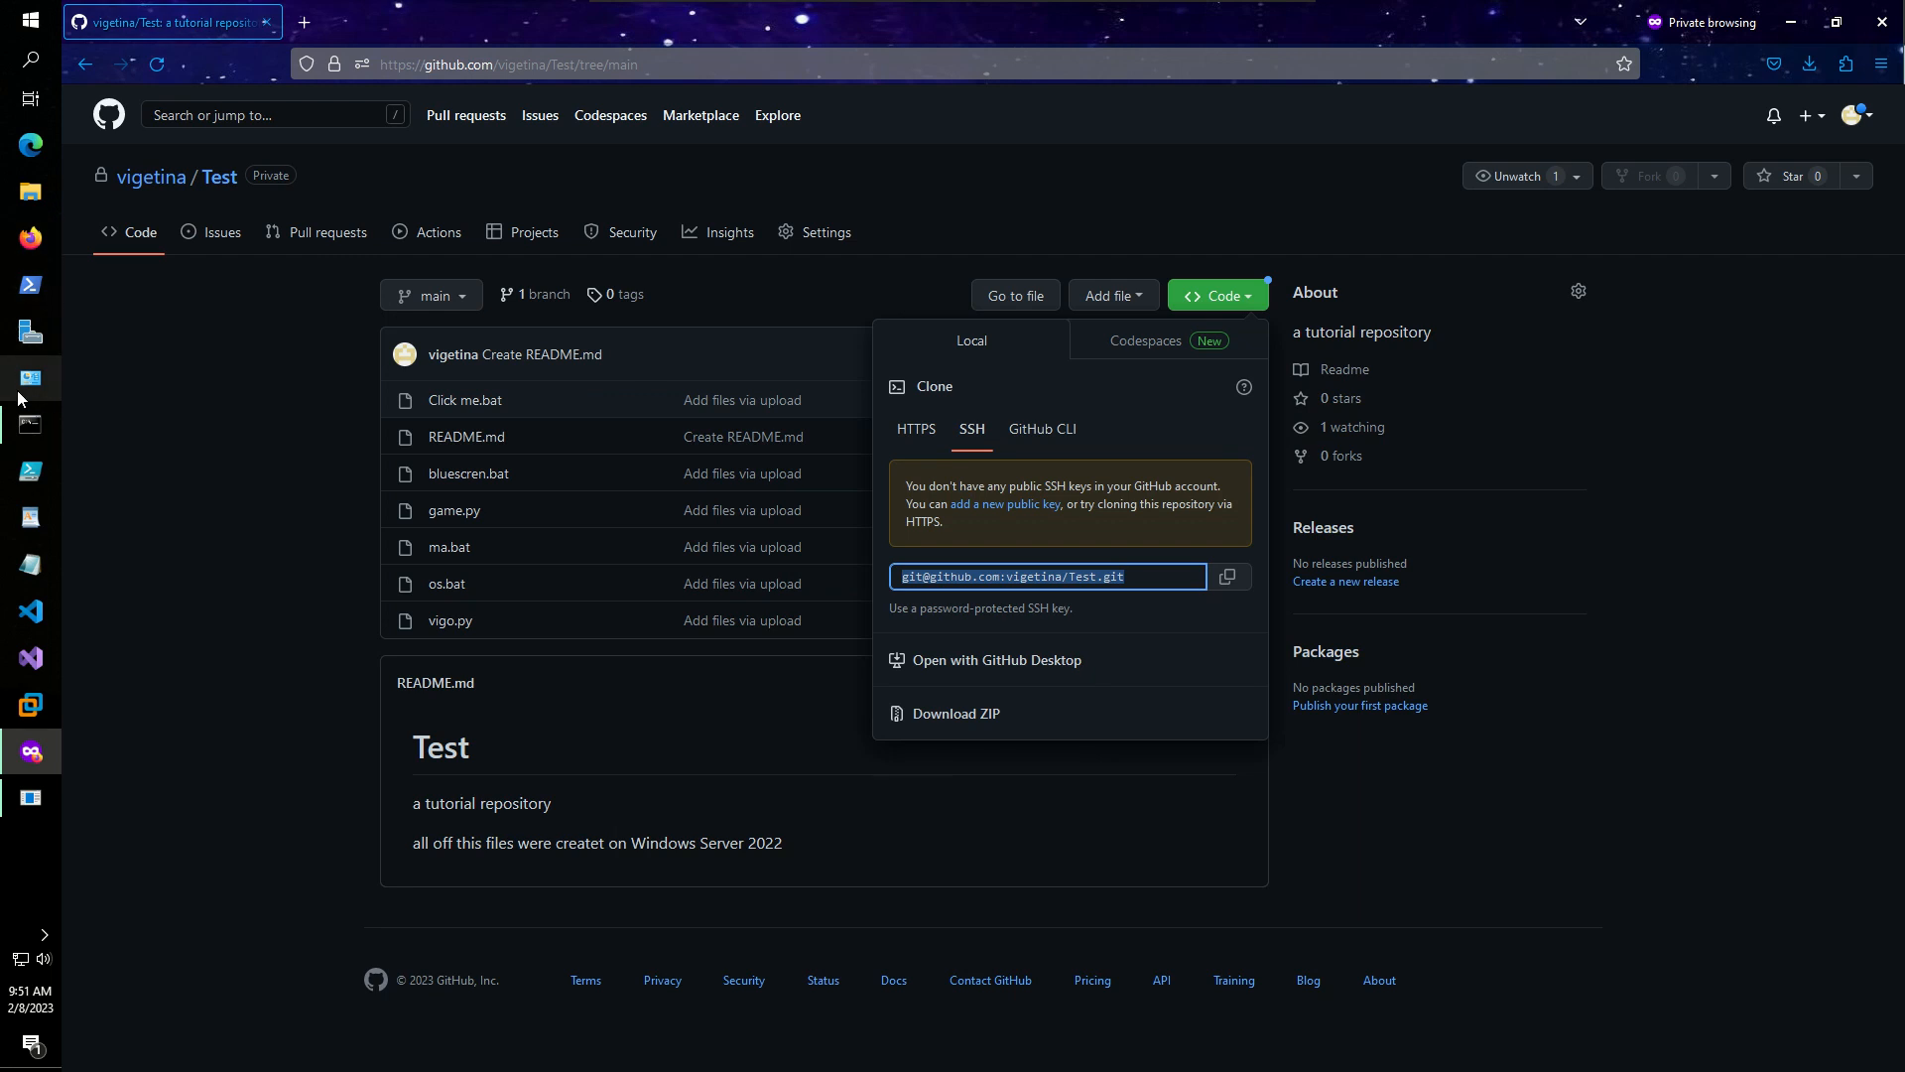
- Run ssh with the SSH clone address, get a host-resolution error, then close the console
click(31, 425)
text(ssh)
right_click(1051, 871)
key(Return)
click(1139, 790)
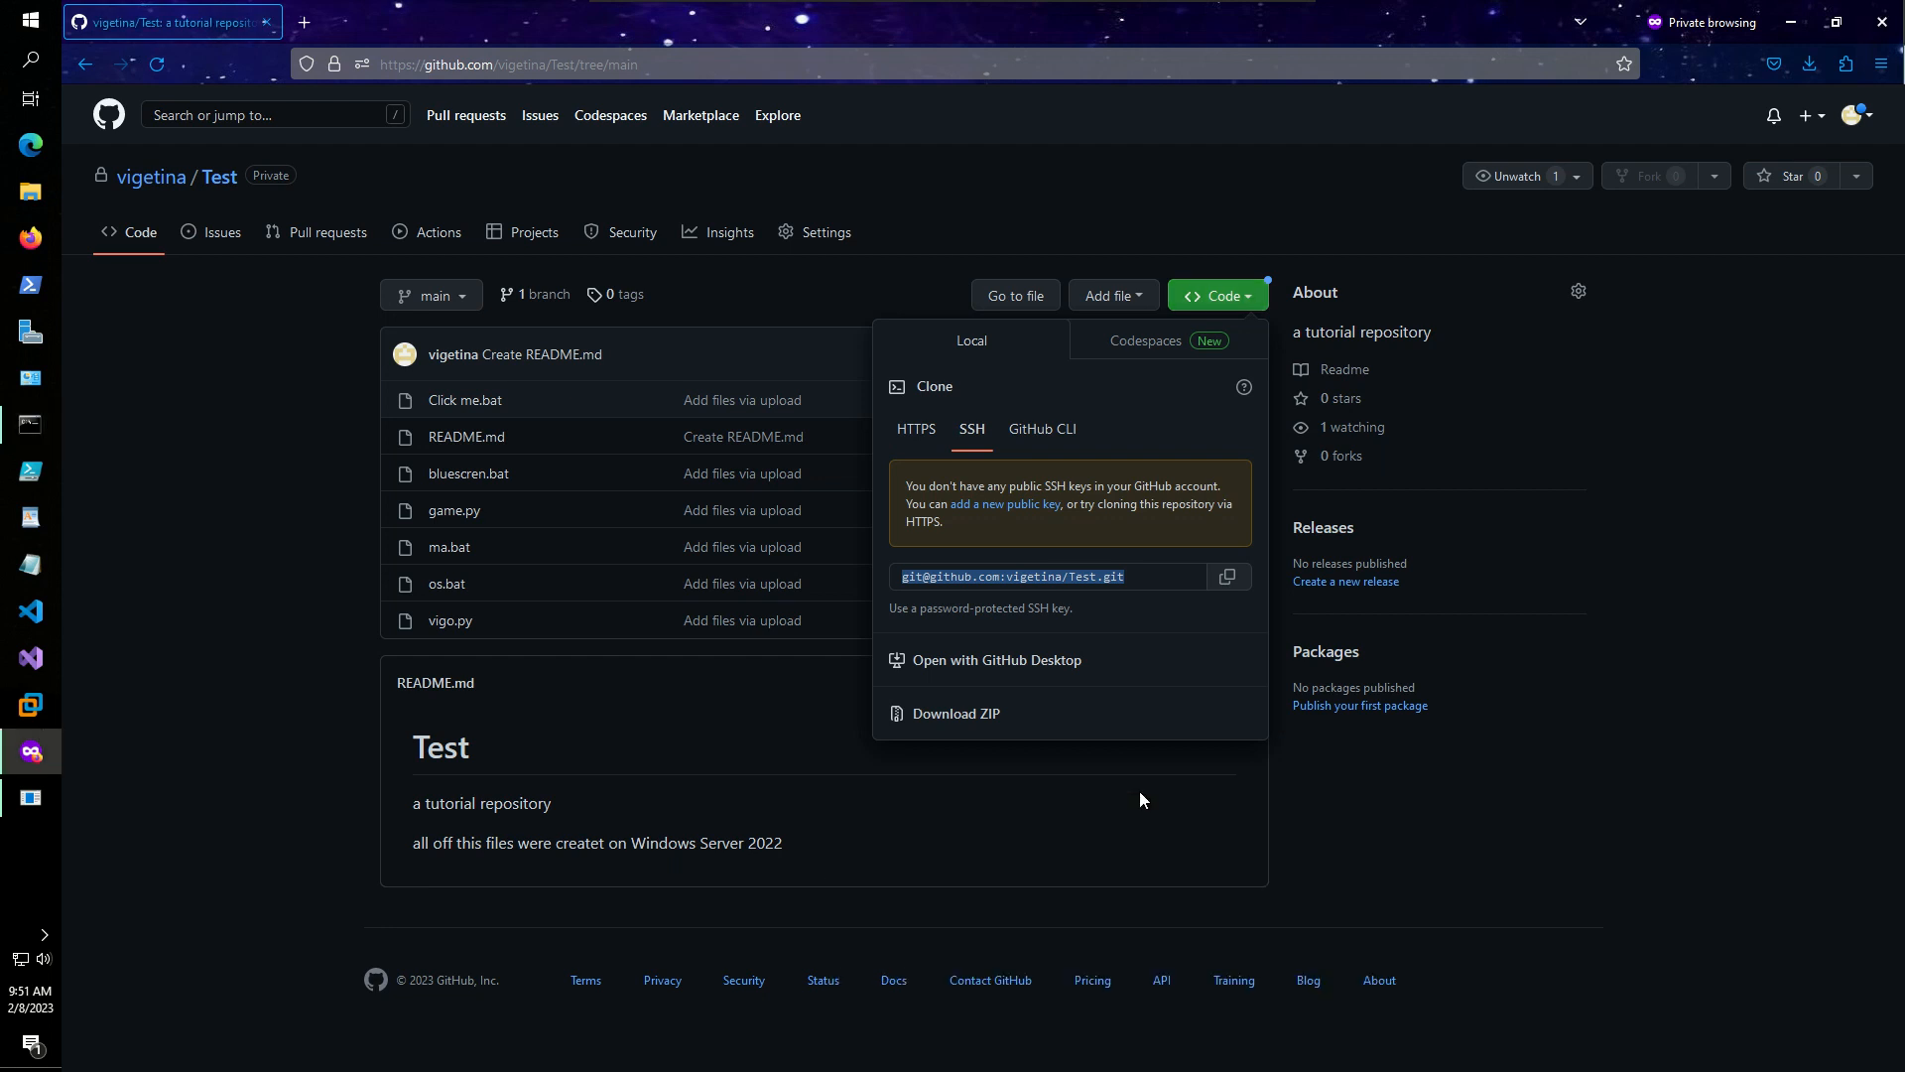
click(30, 424)
drag(1050, 808, 889, 511)
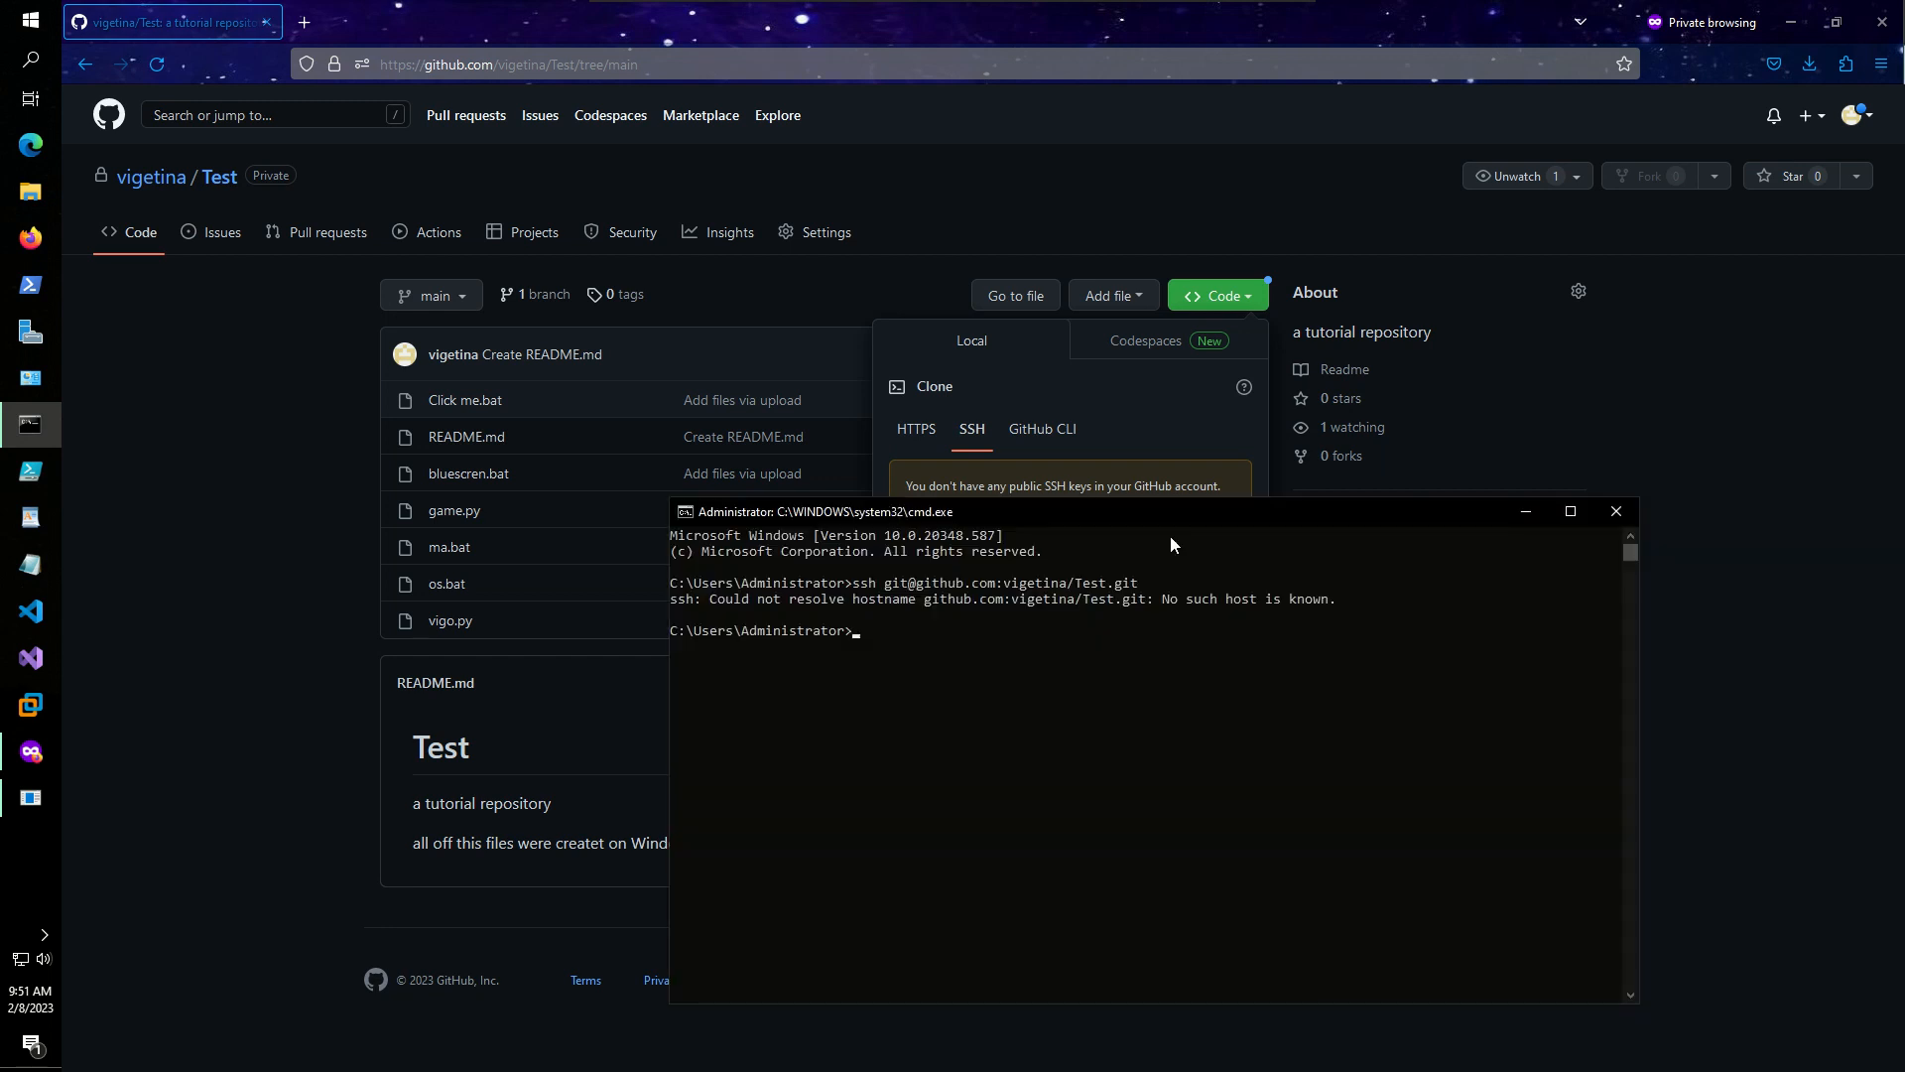
click(1616, 510)
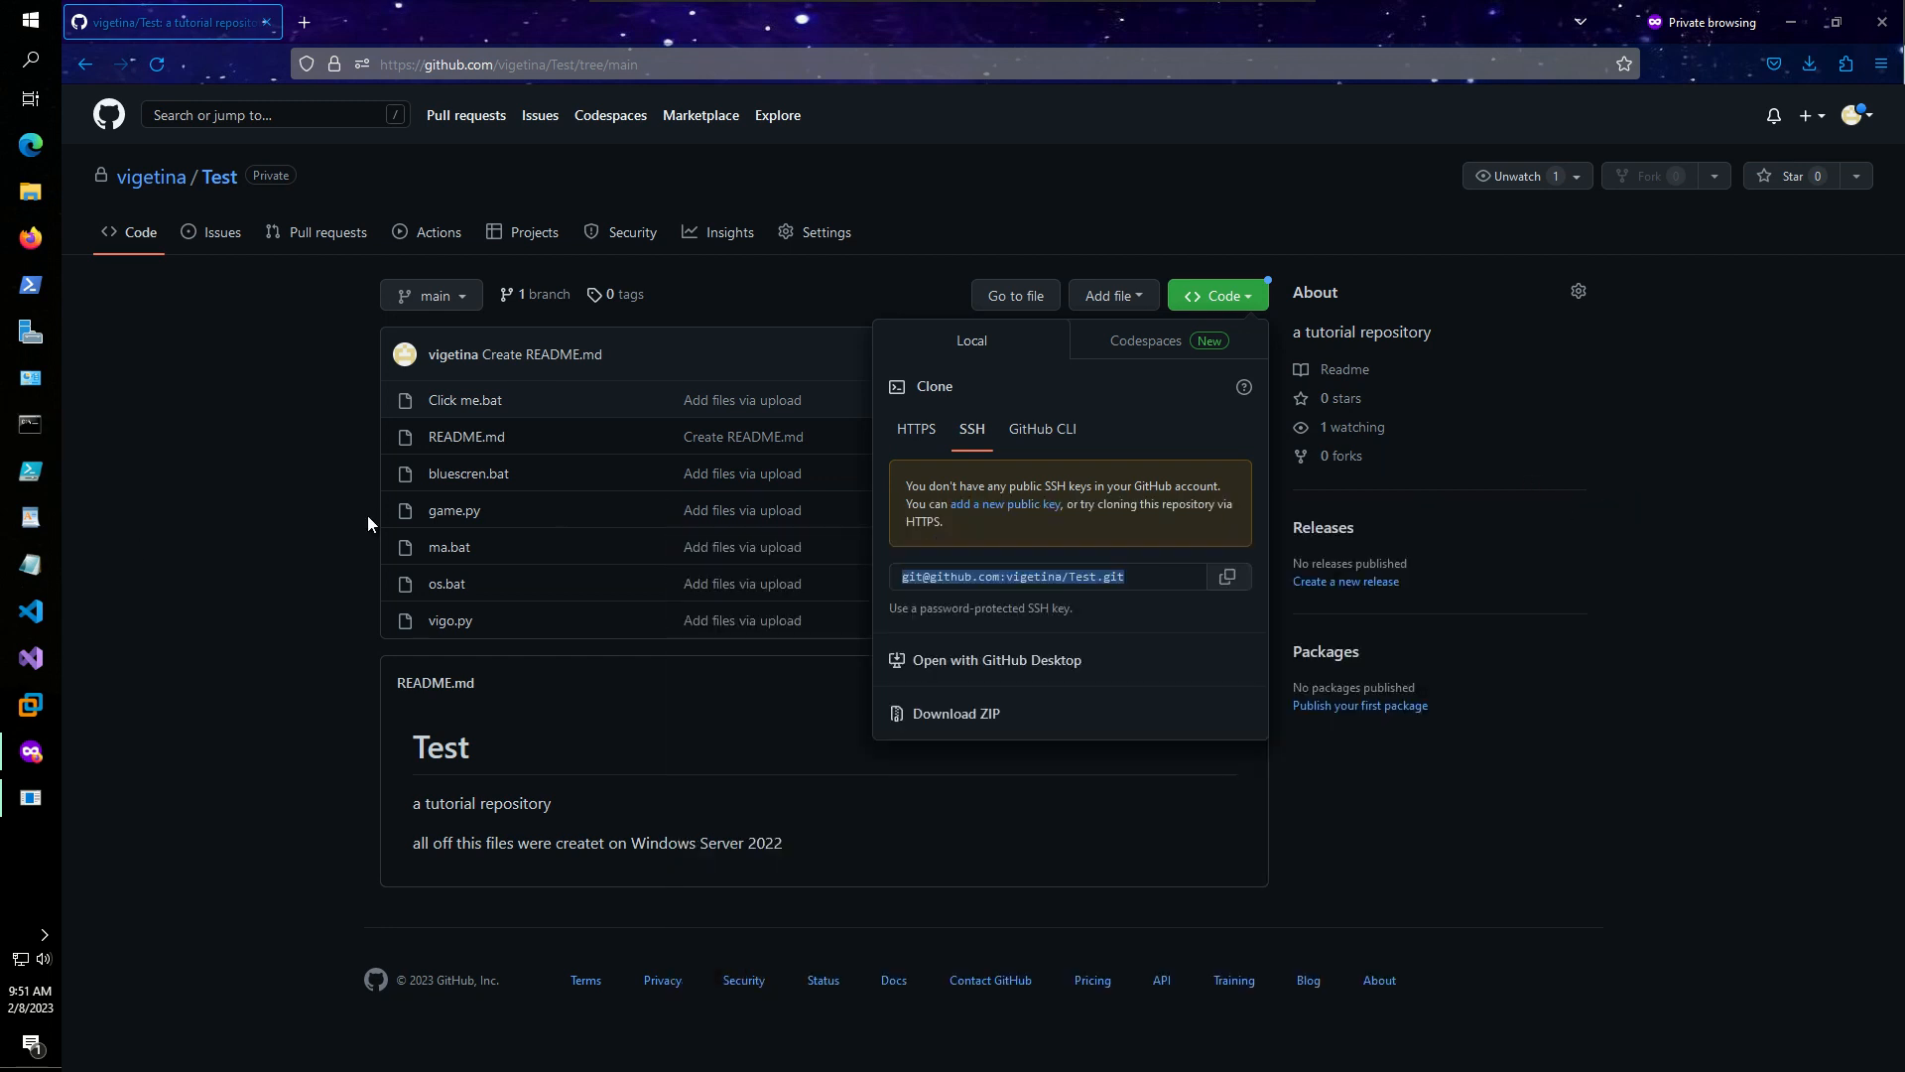
click(207, 508)
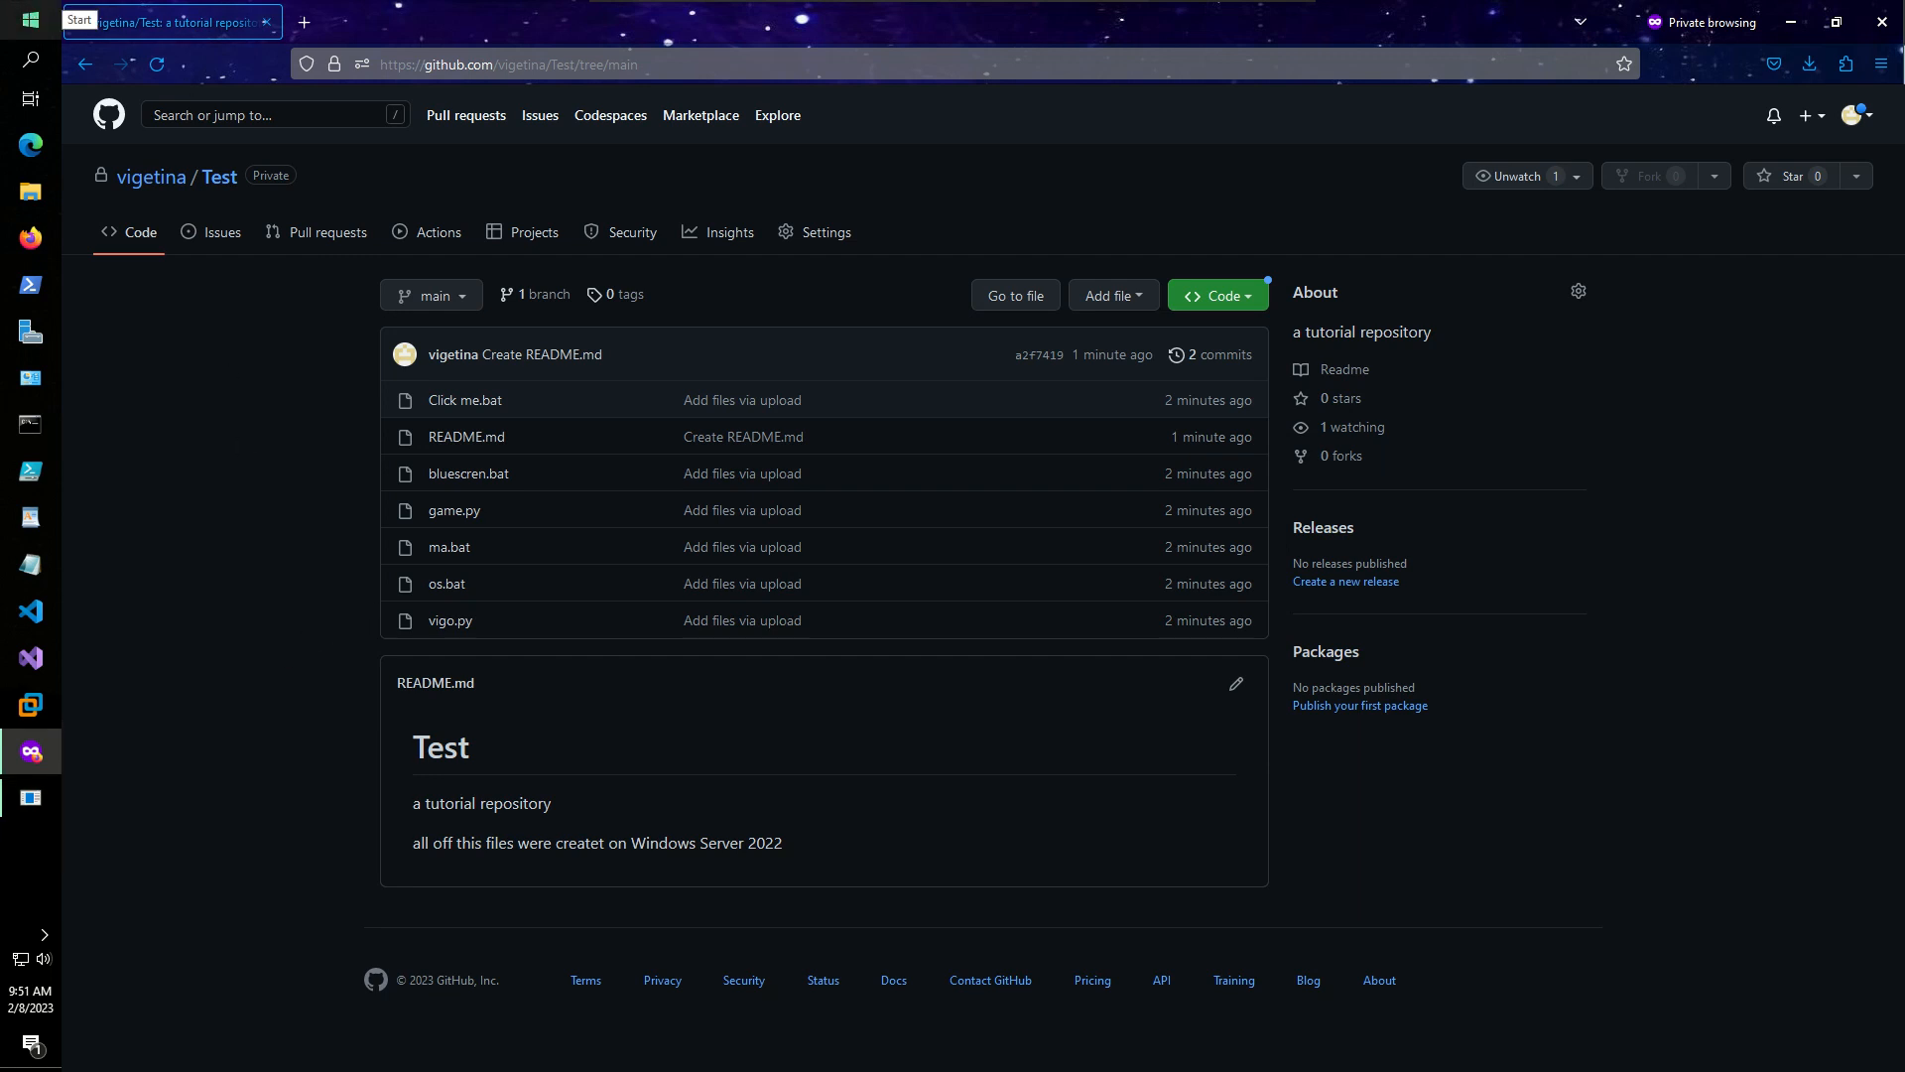
- Run git --version in a maximized Command Prompt, find git not recognized, and close it
click(28, 433)
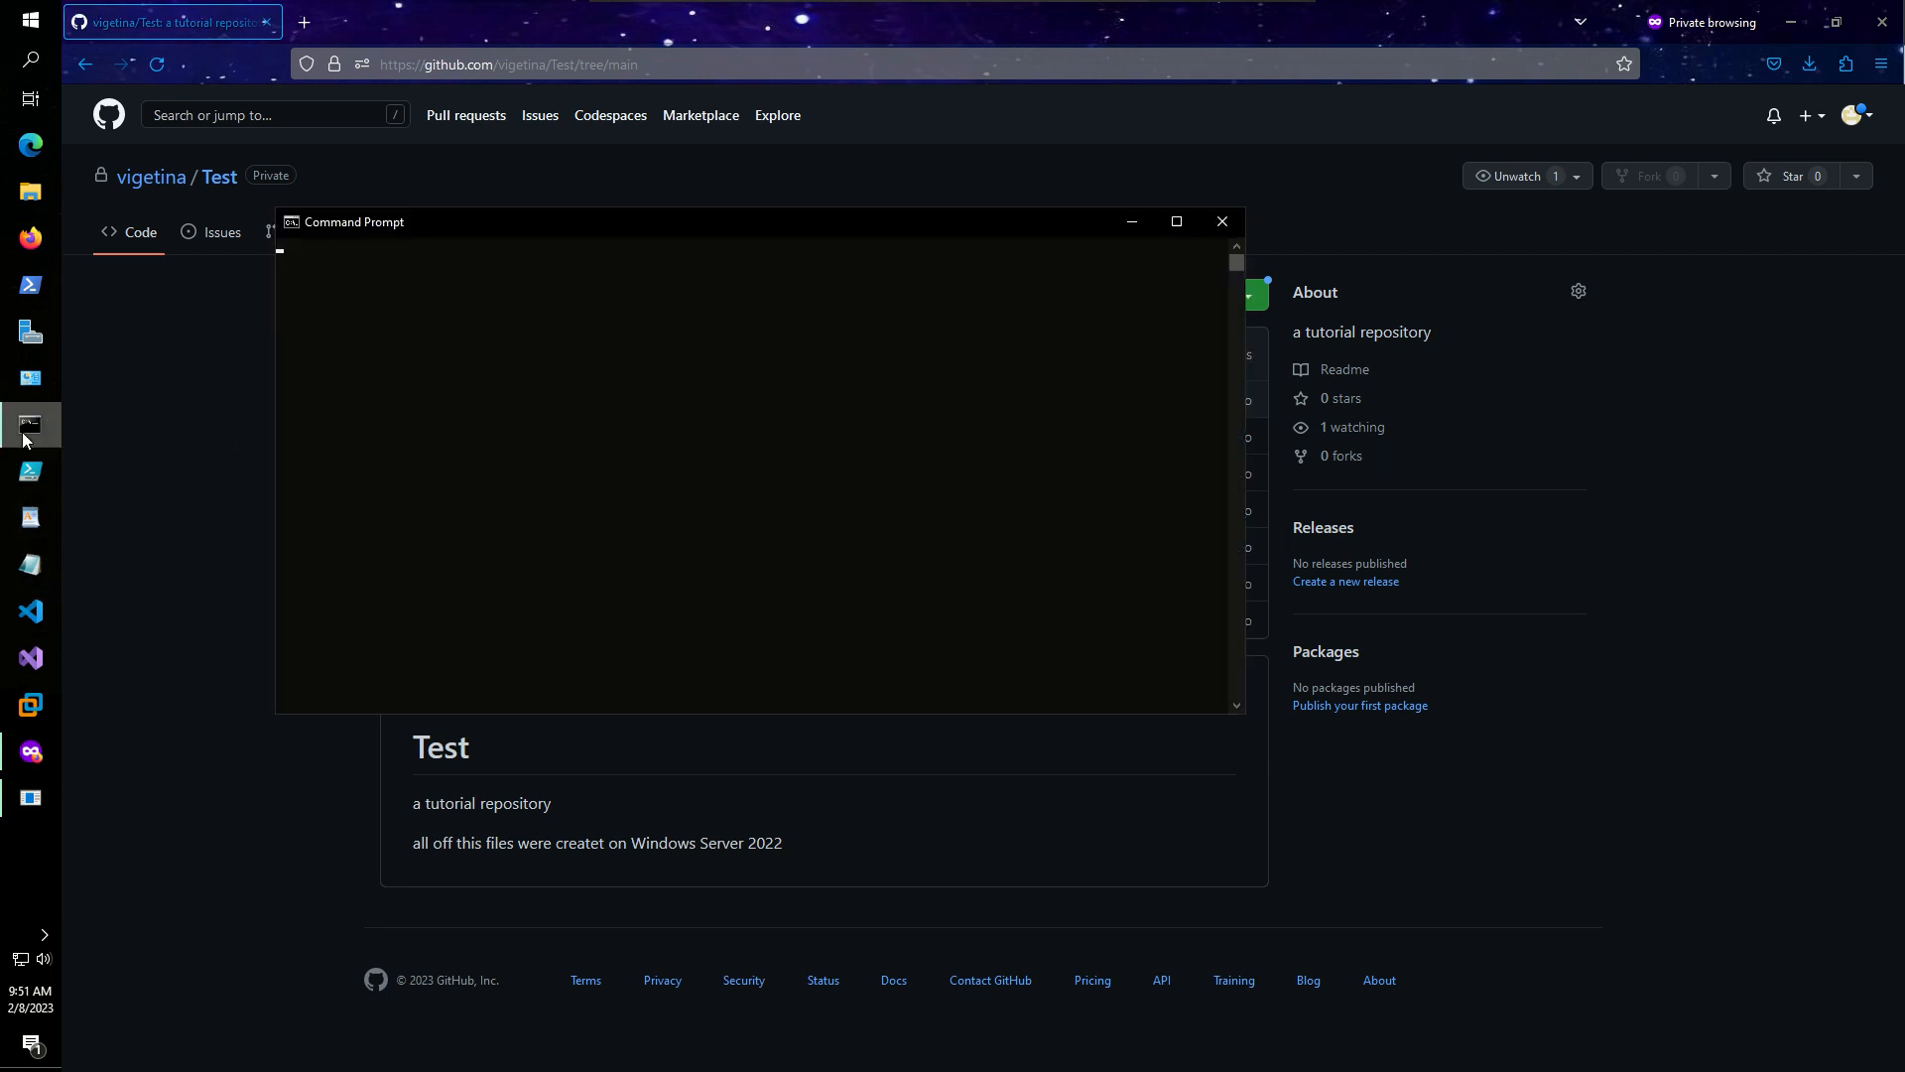
drag(470, 224, 931, 1)
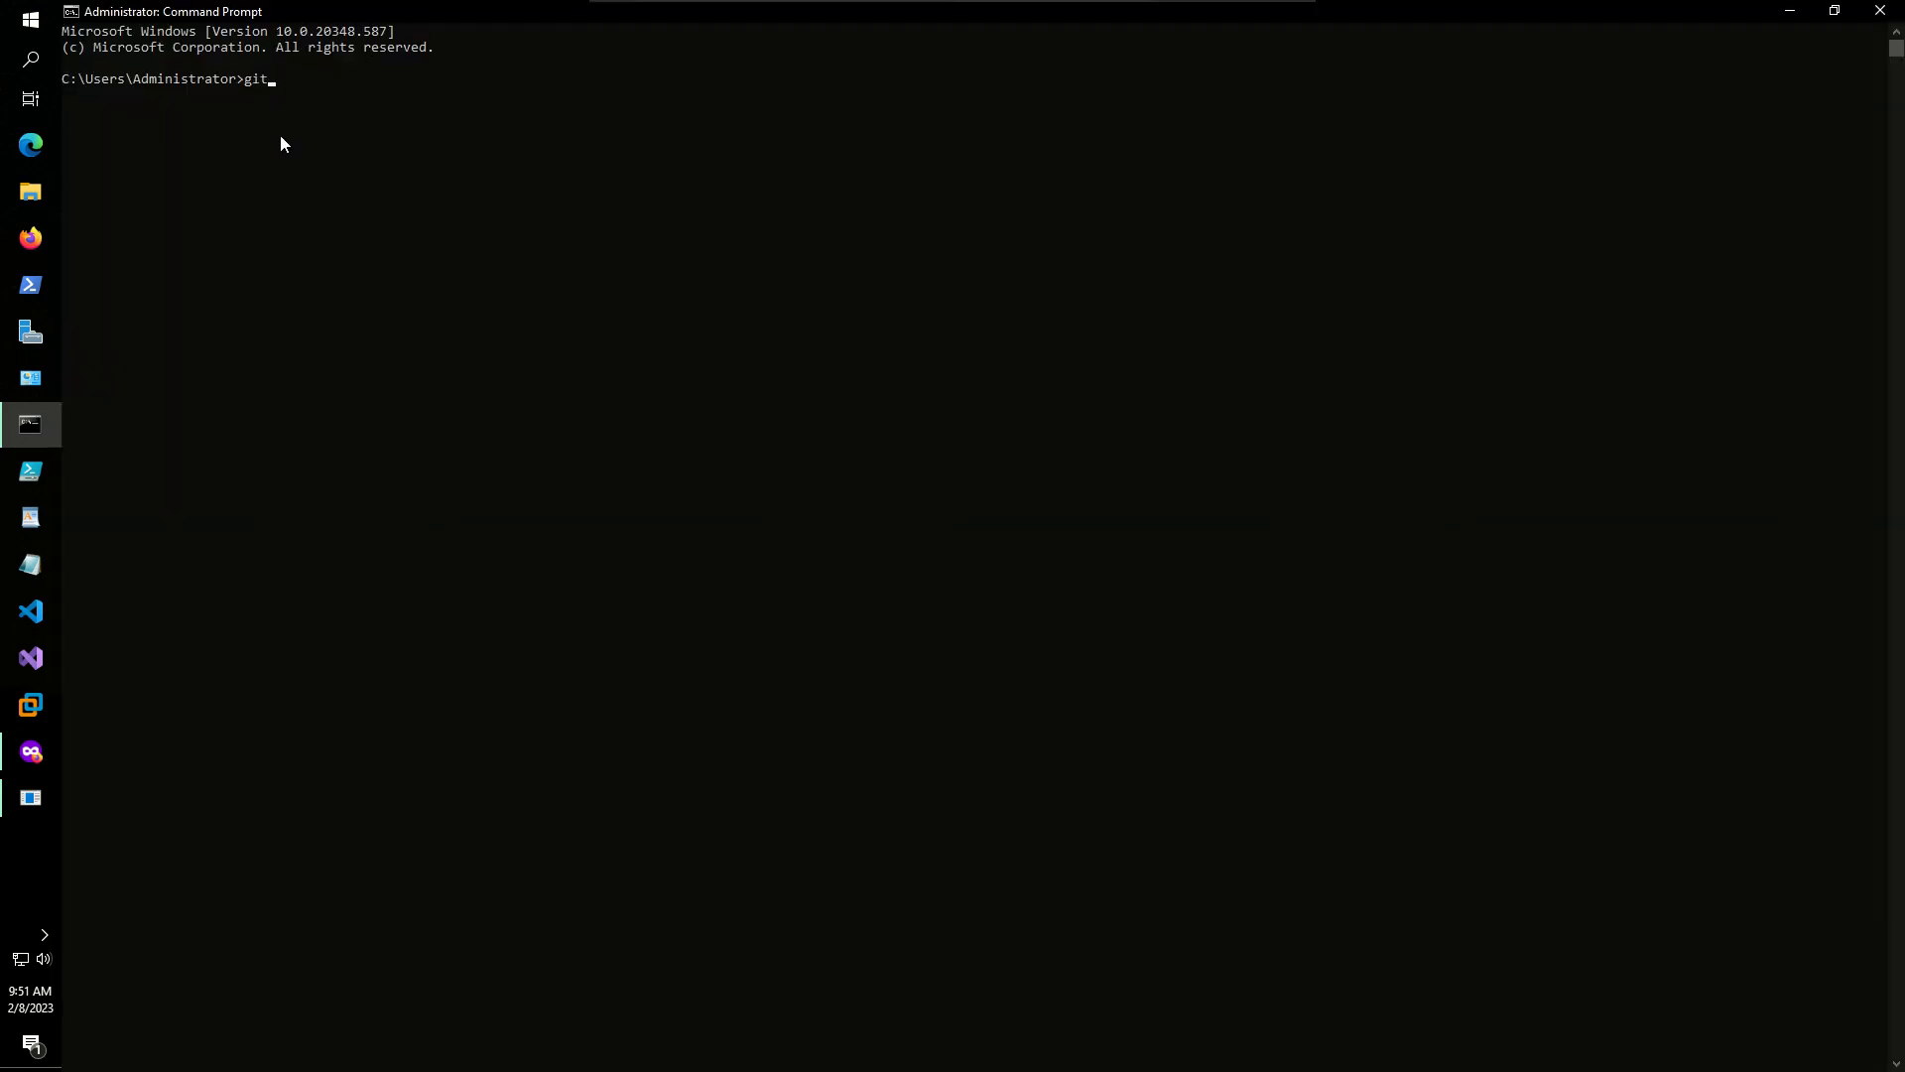
text(git --version)
key(Return)
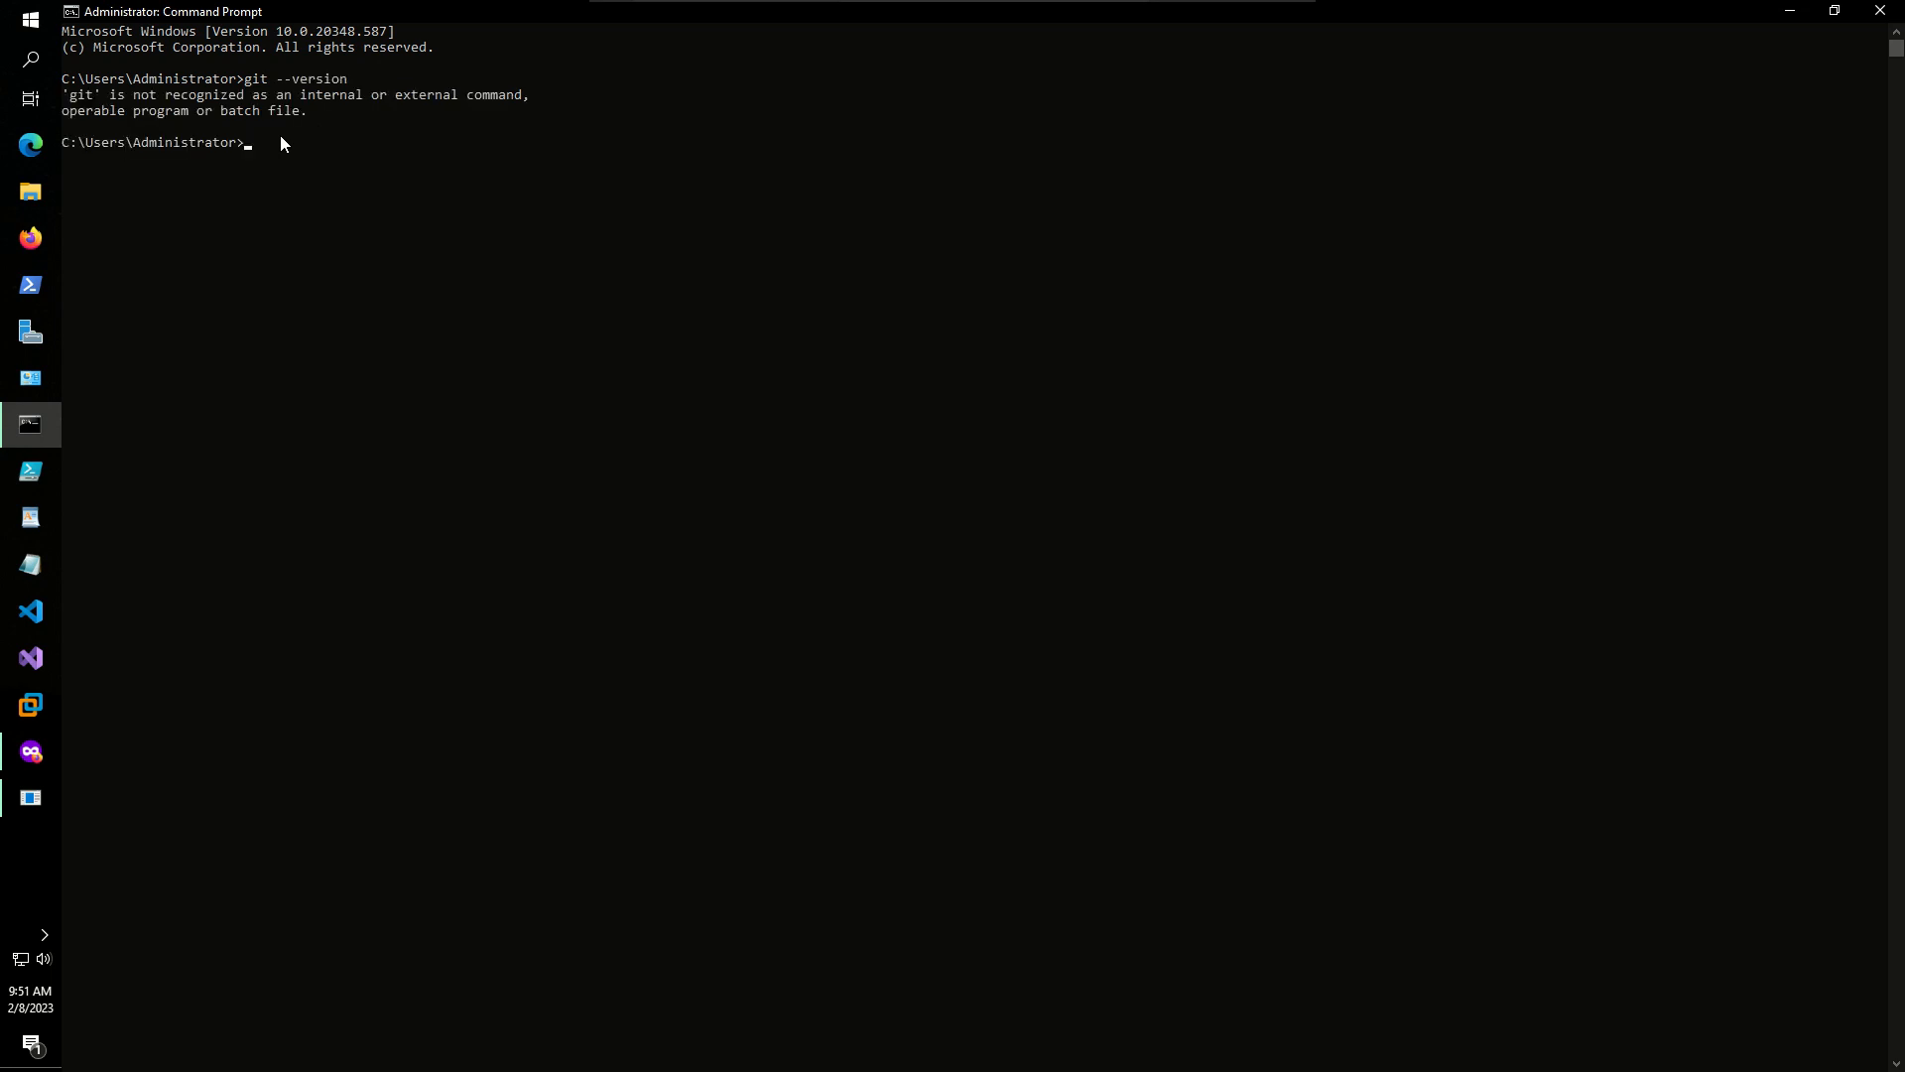
click(1879, 10)
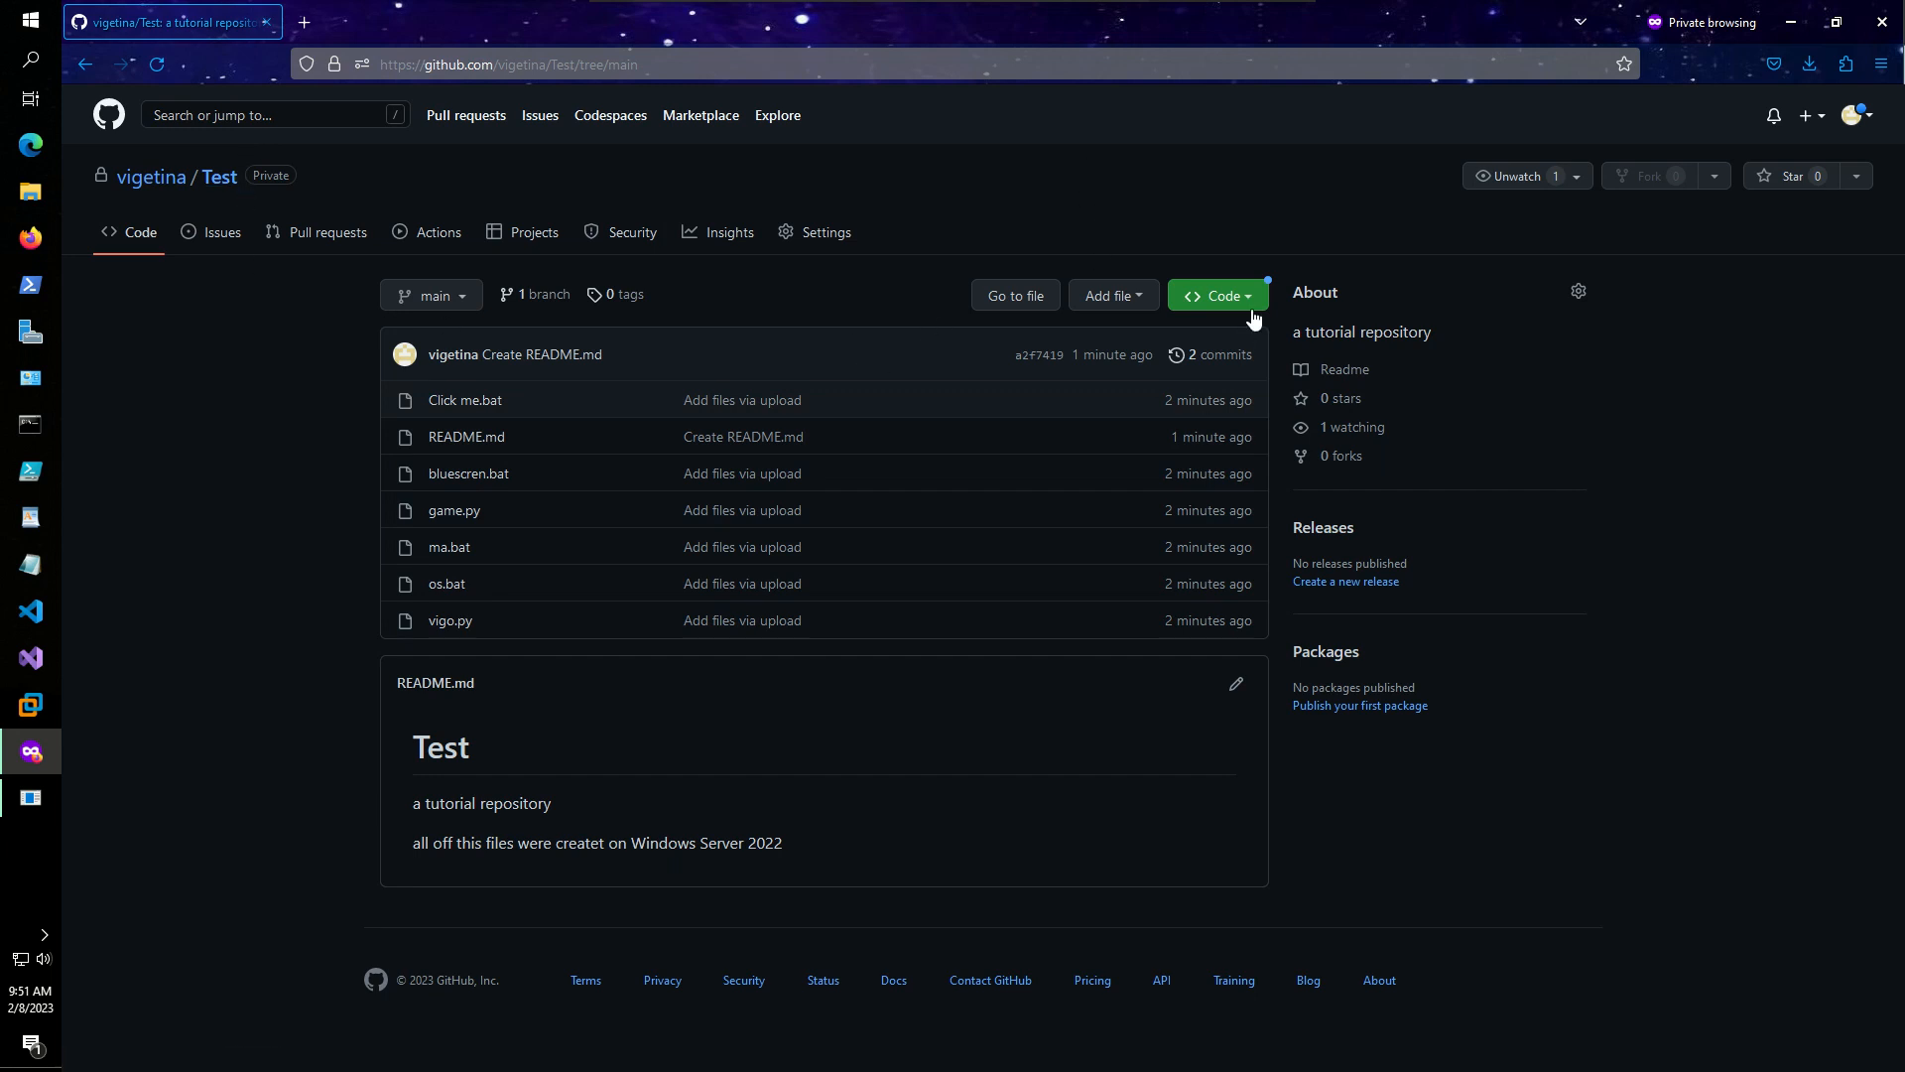
- Load github.com in a new private Firefox tab
click(303, 21)
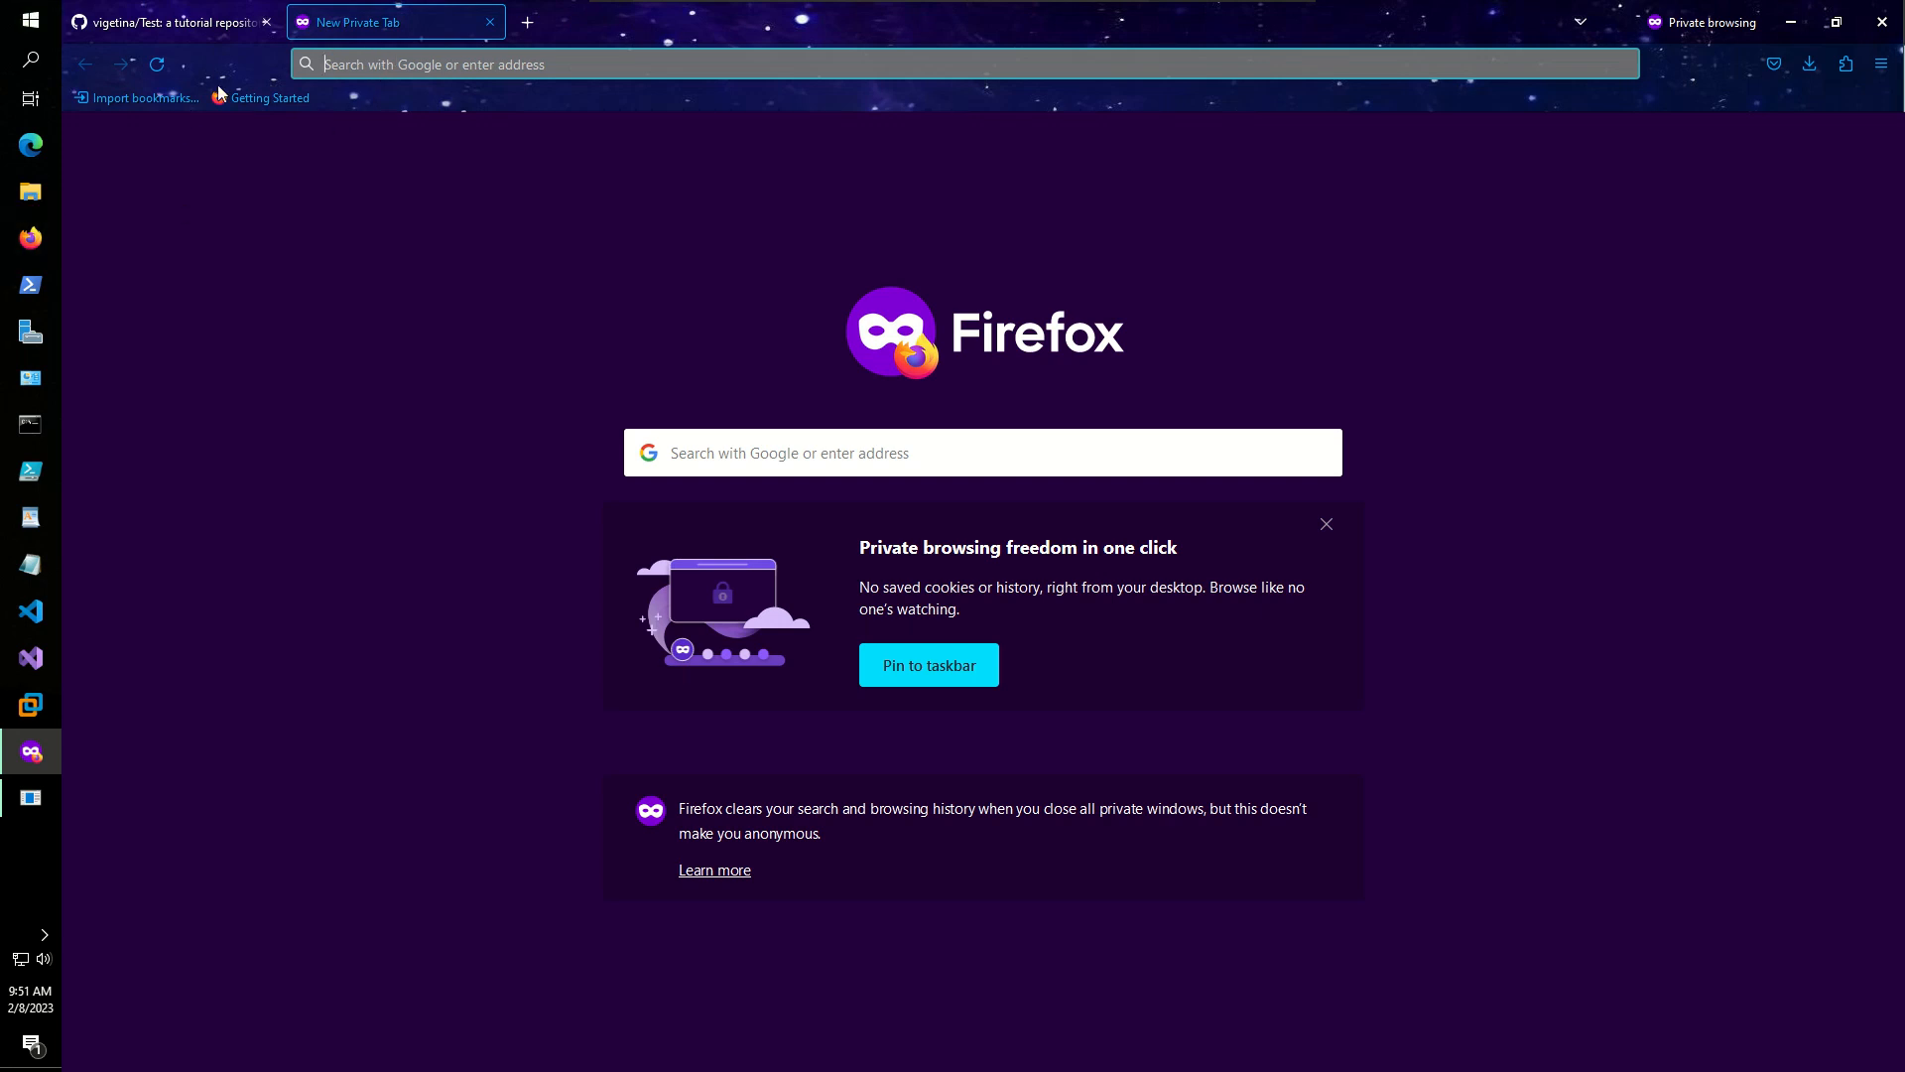
click(378, 61)
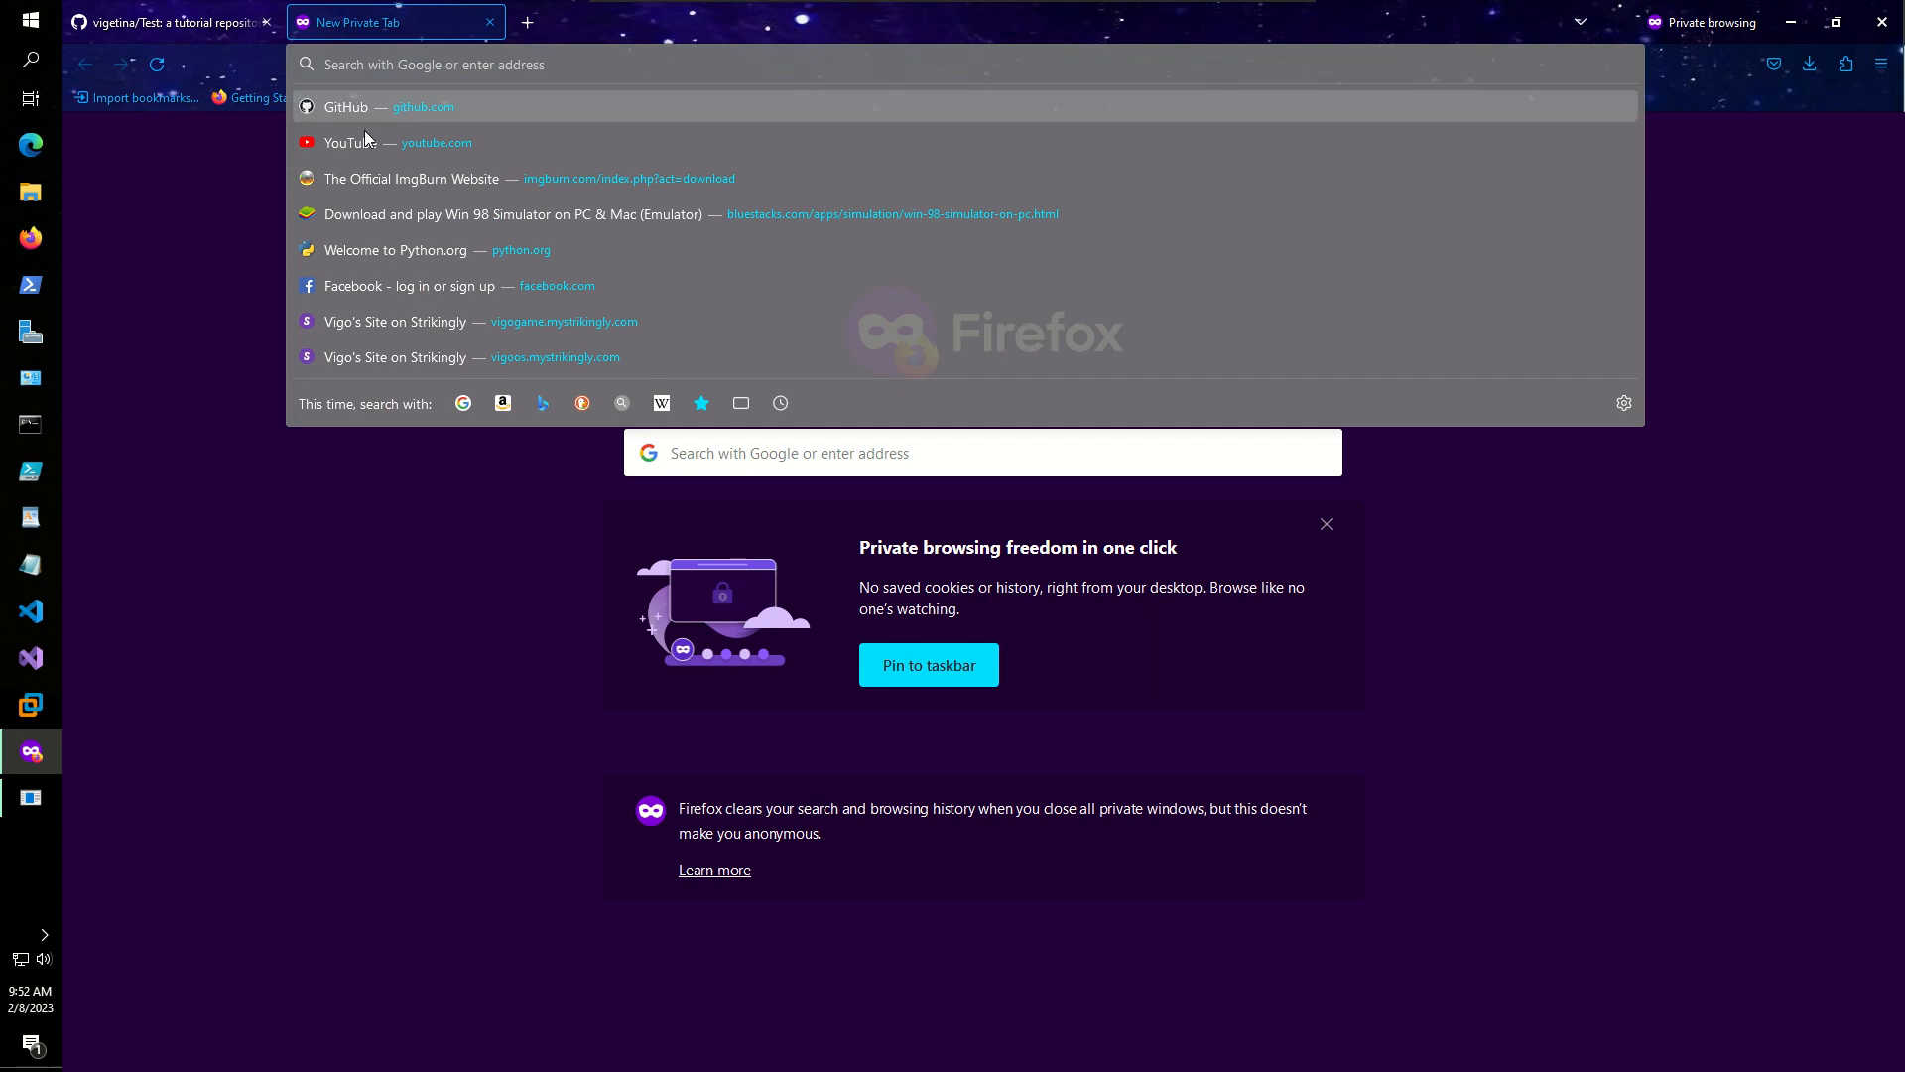
text(github.com/)
key(Return)
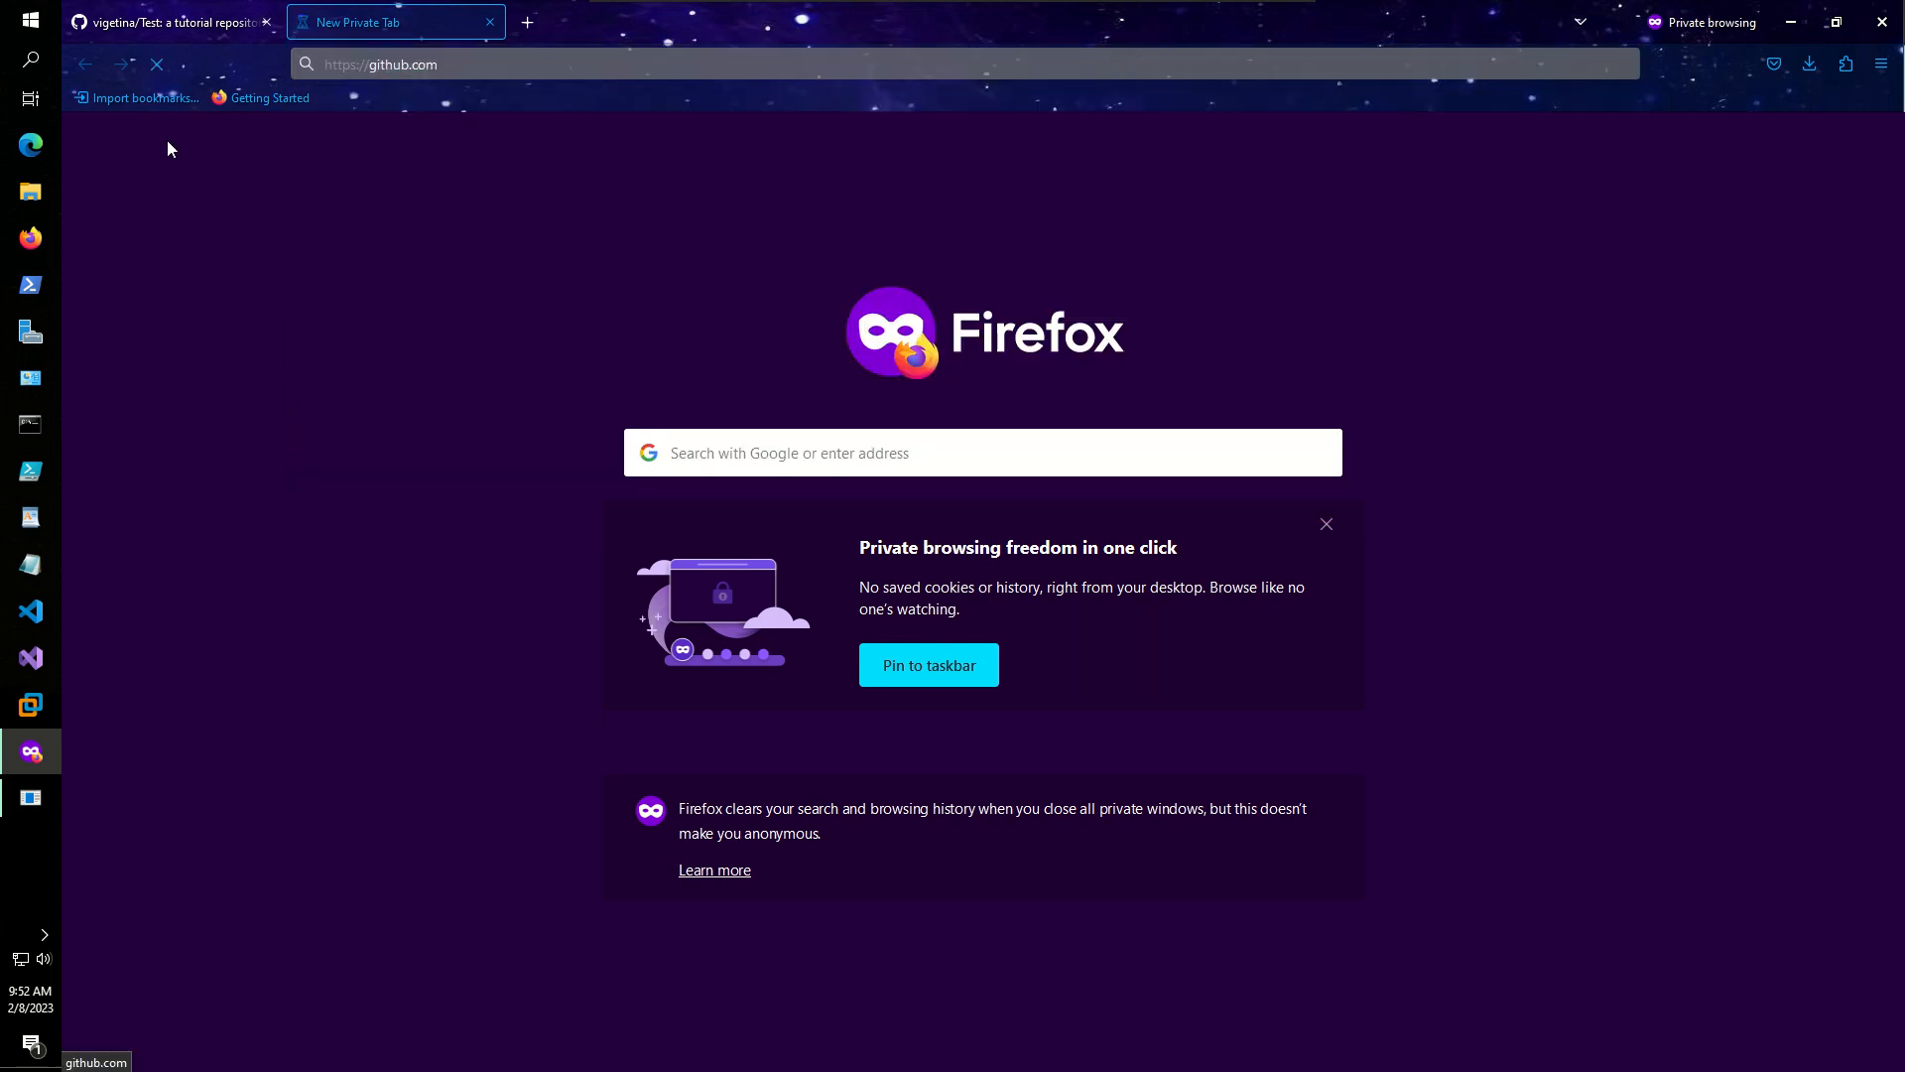
click(510, 60)
drag(510, 60, 438, 76)
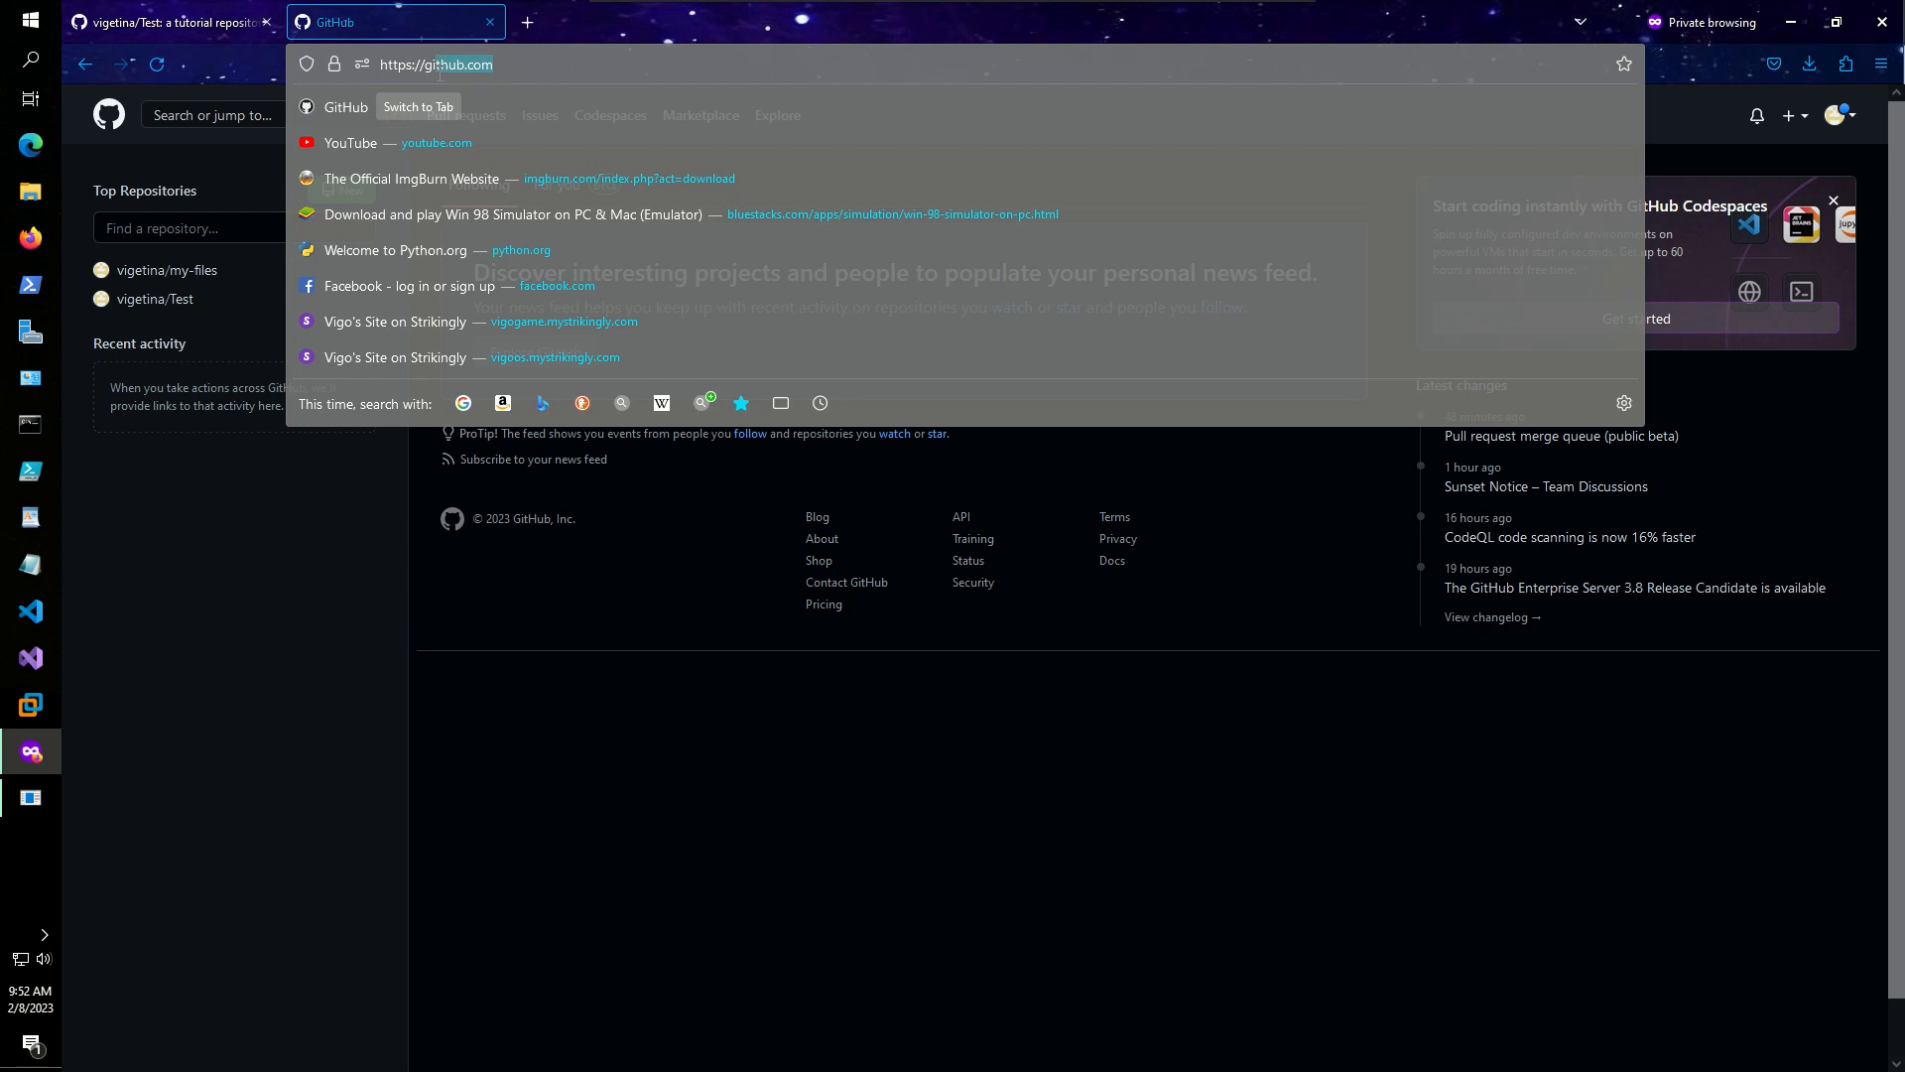
key(BackSpace)
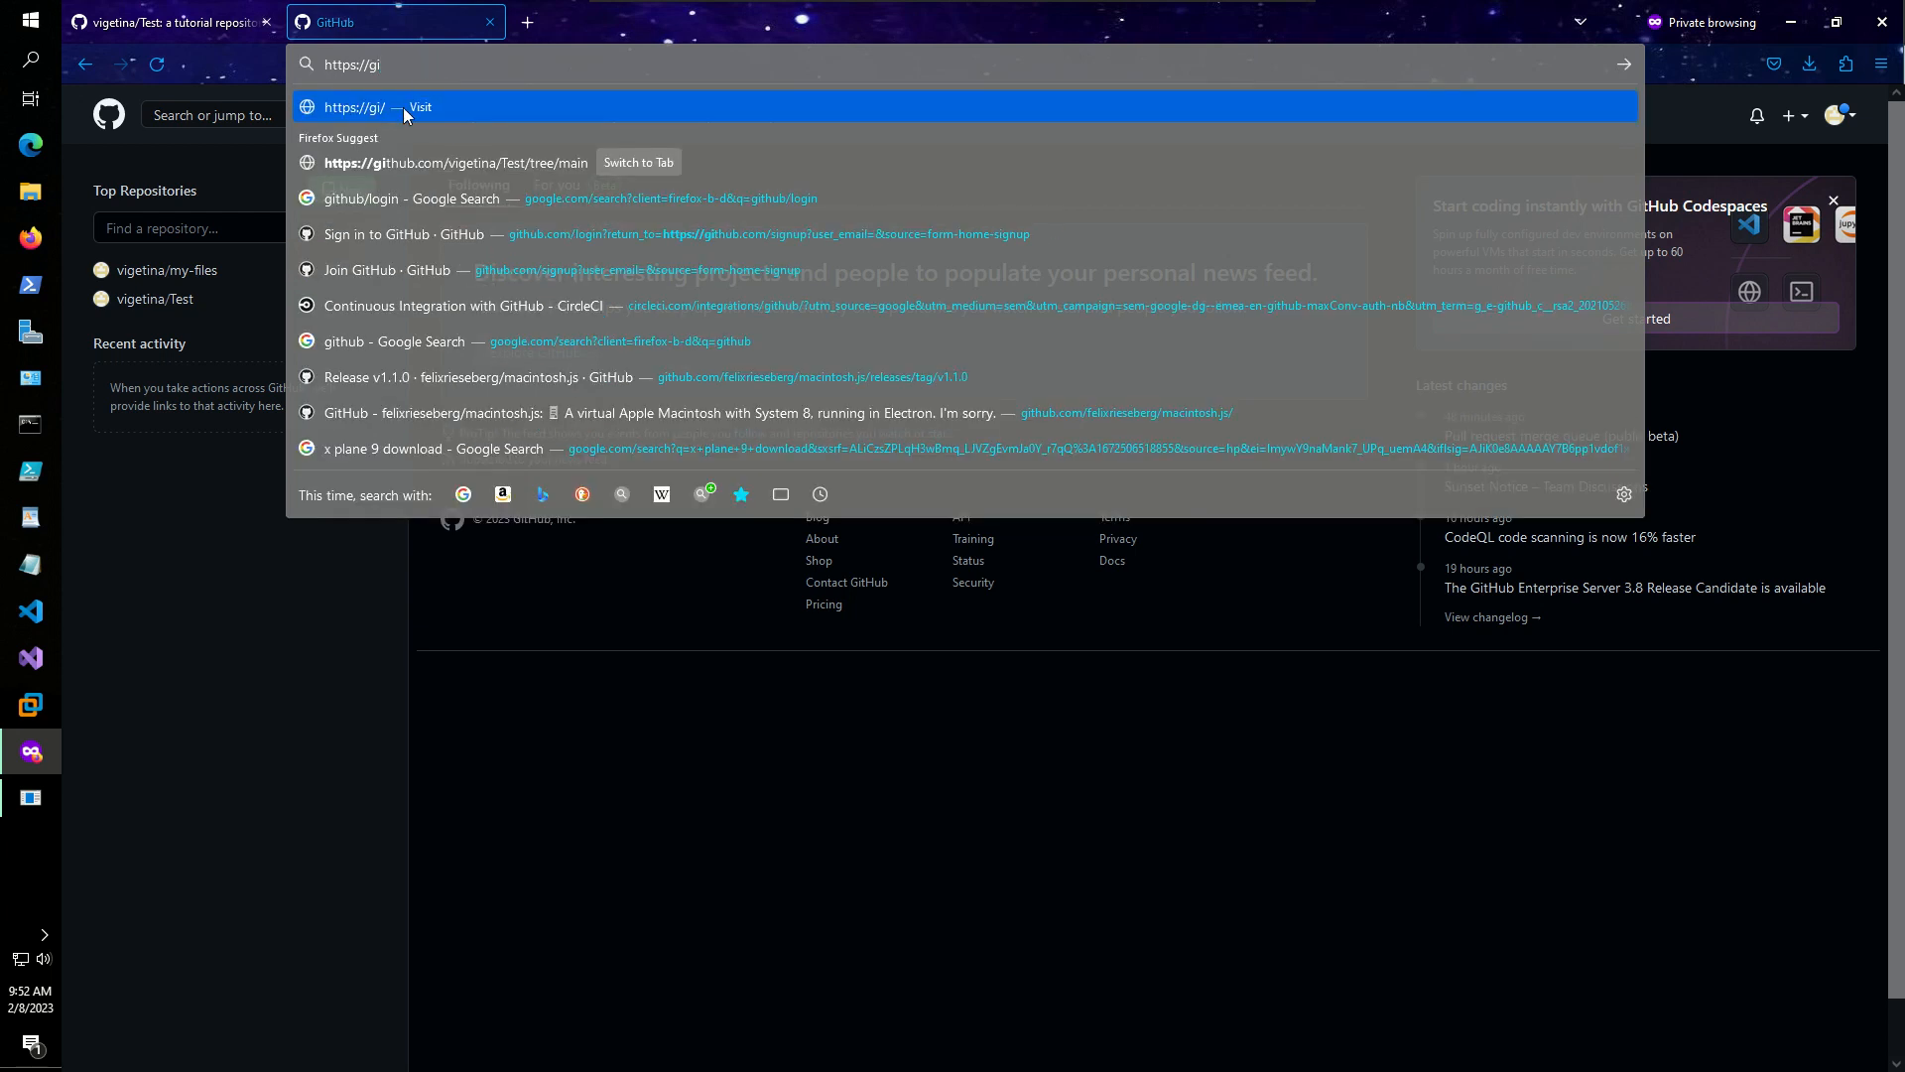
text(thub.com/)
key(Return)
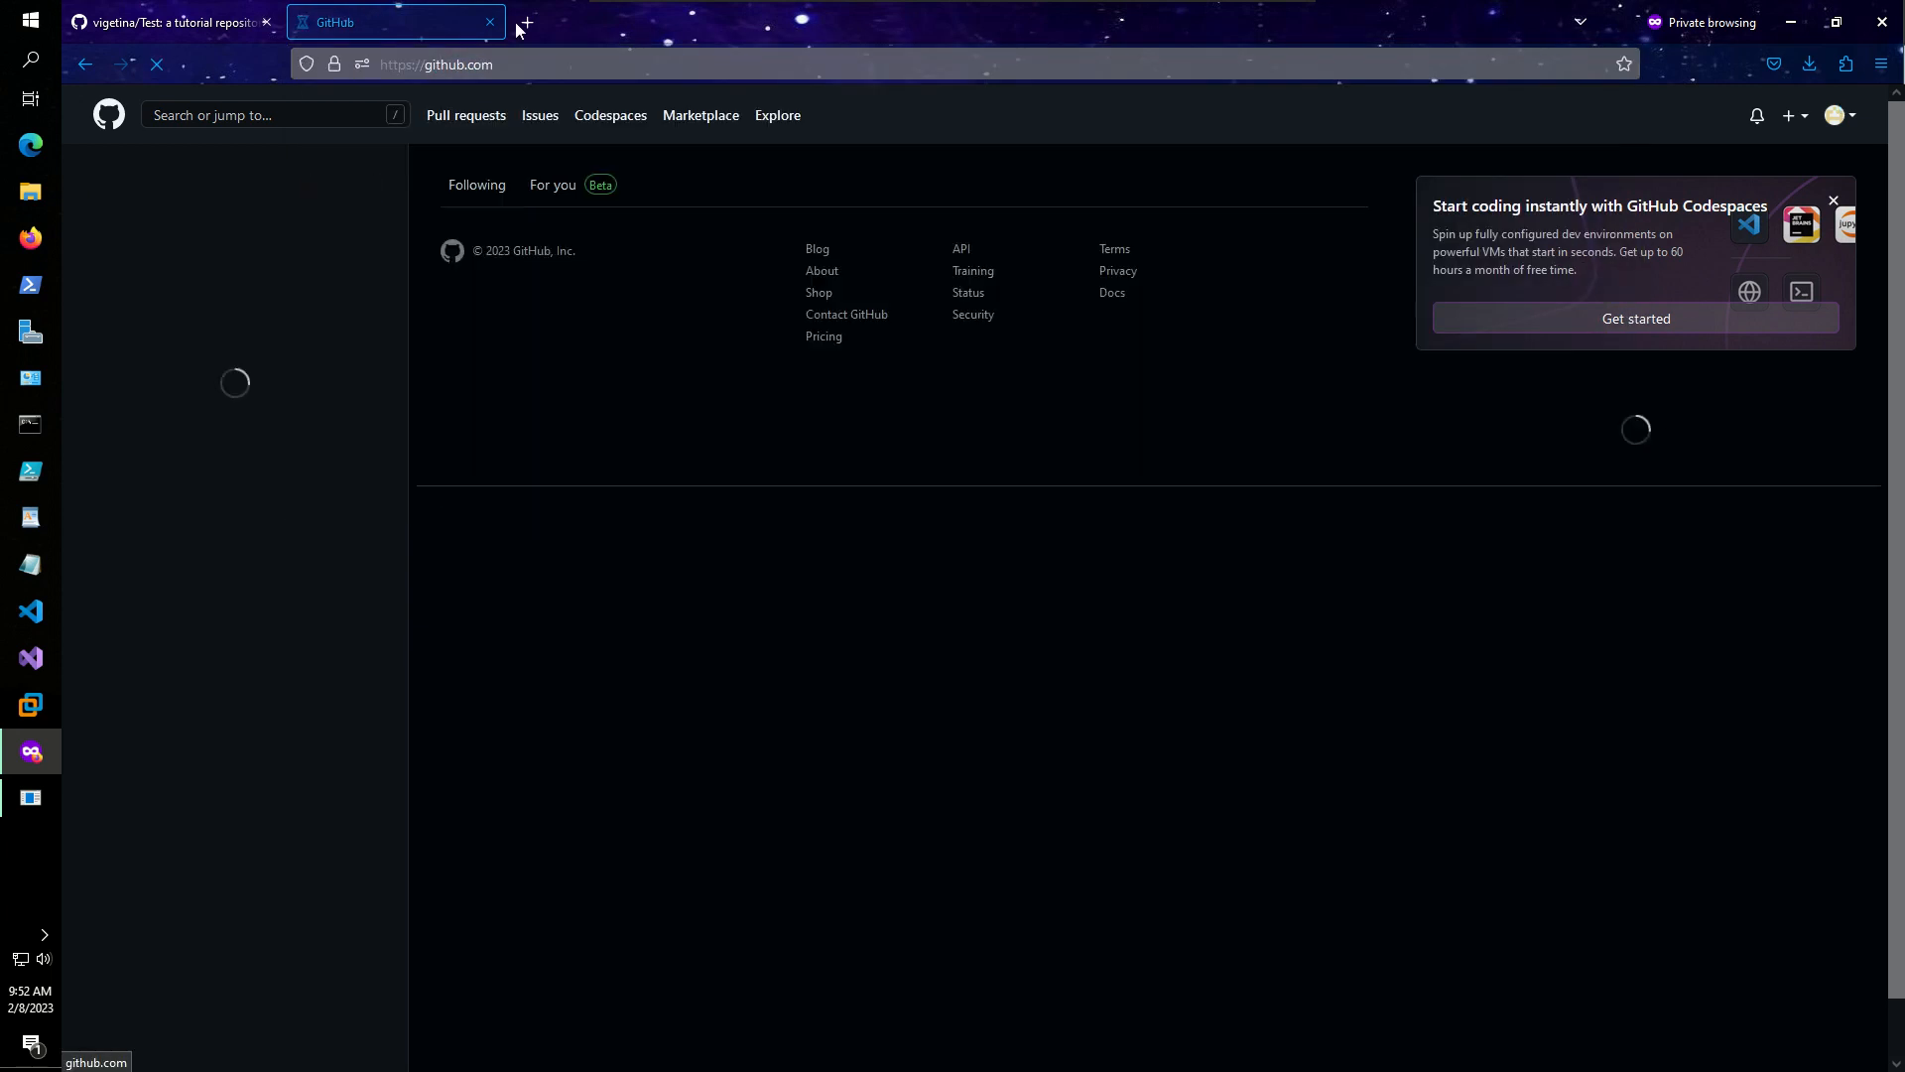
- Search Google for 'git' from the address bar
click(516, 65)
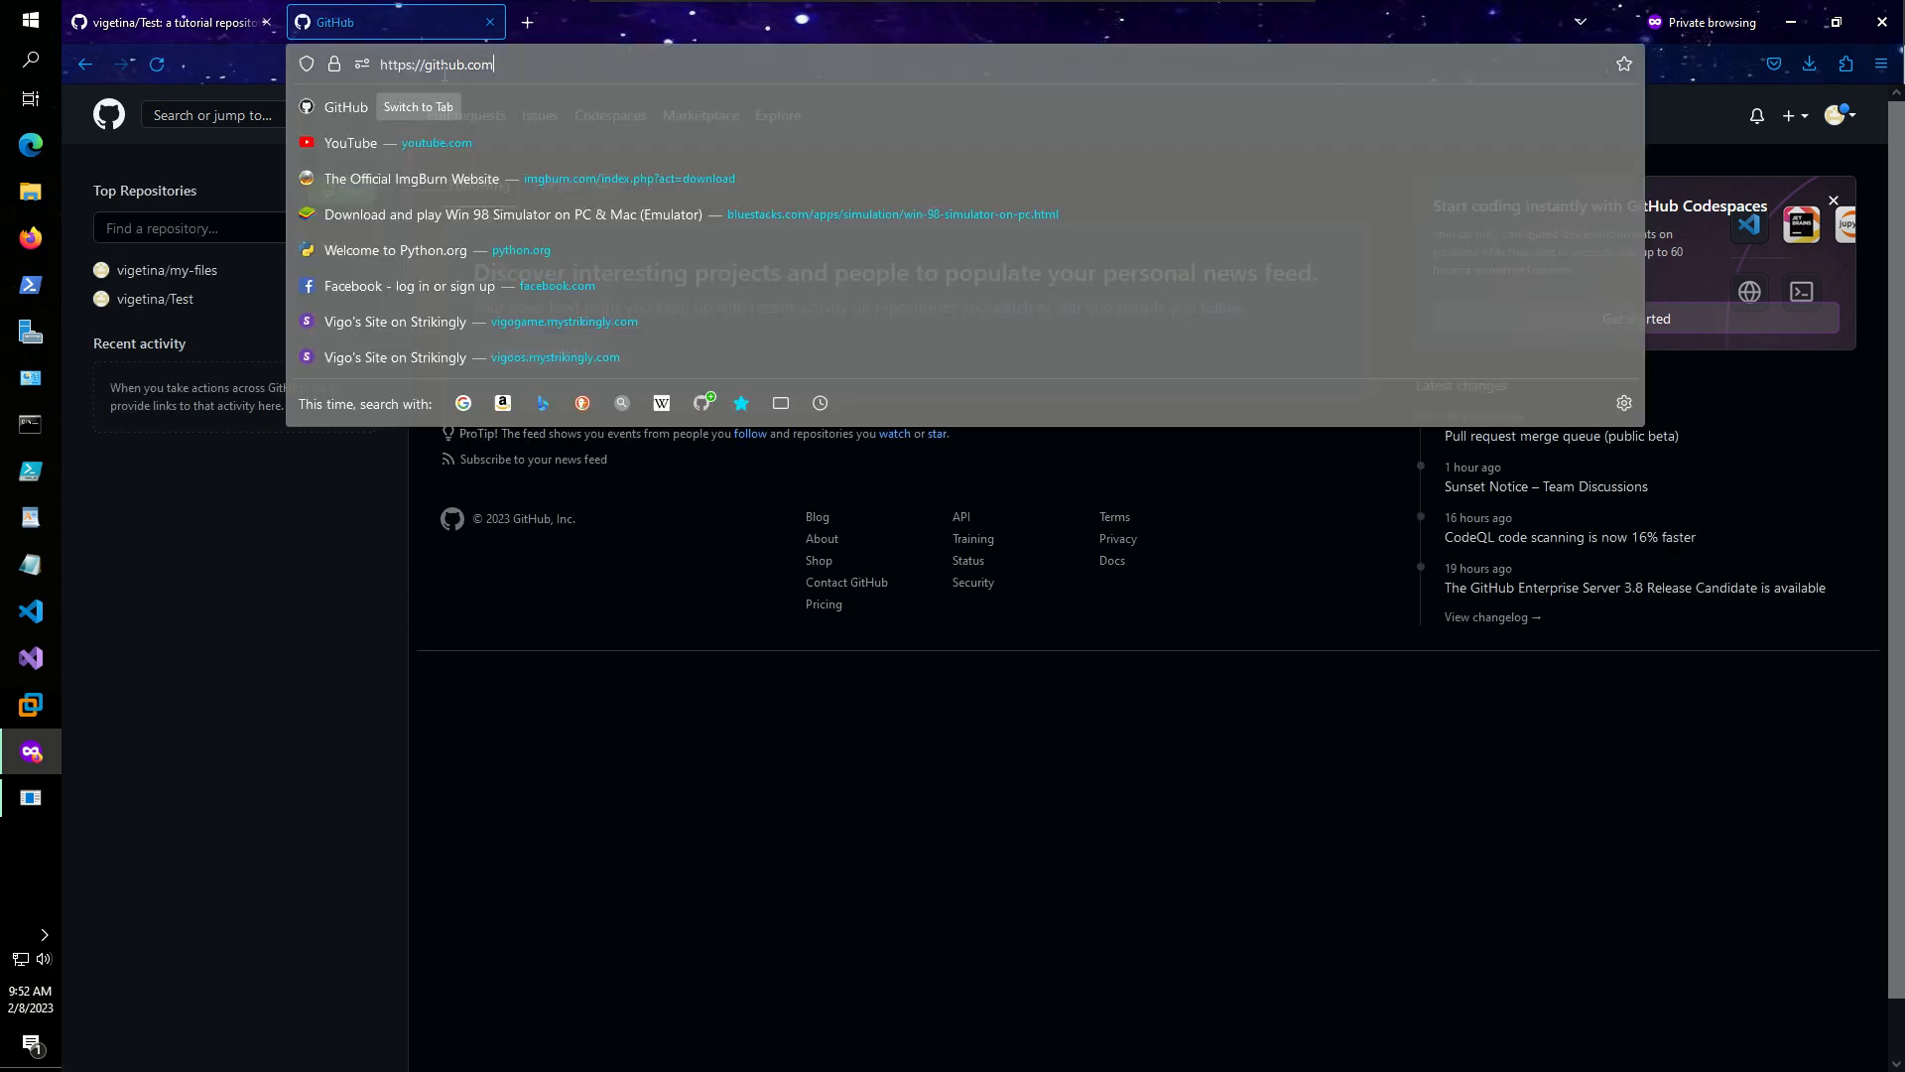
text(git)
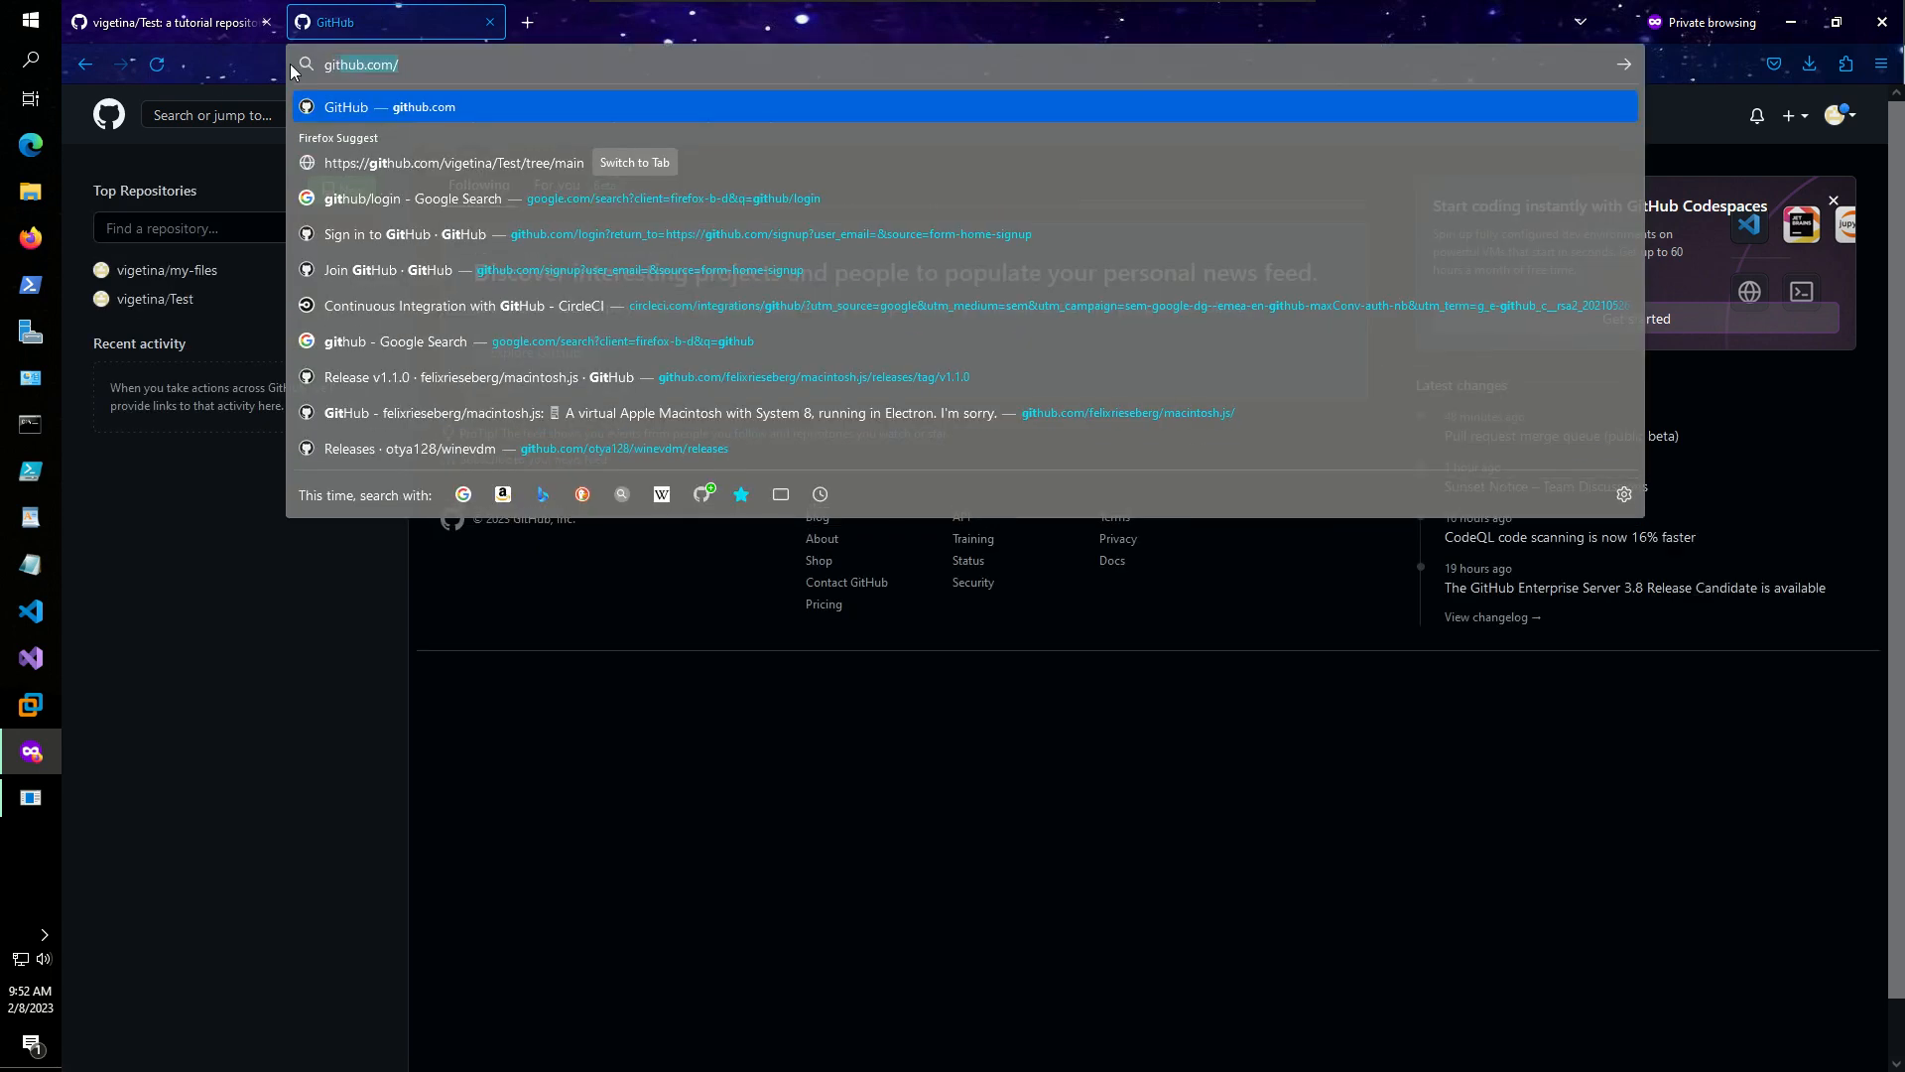
drag(310, 86, 347, 69)
key(BackSpace)
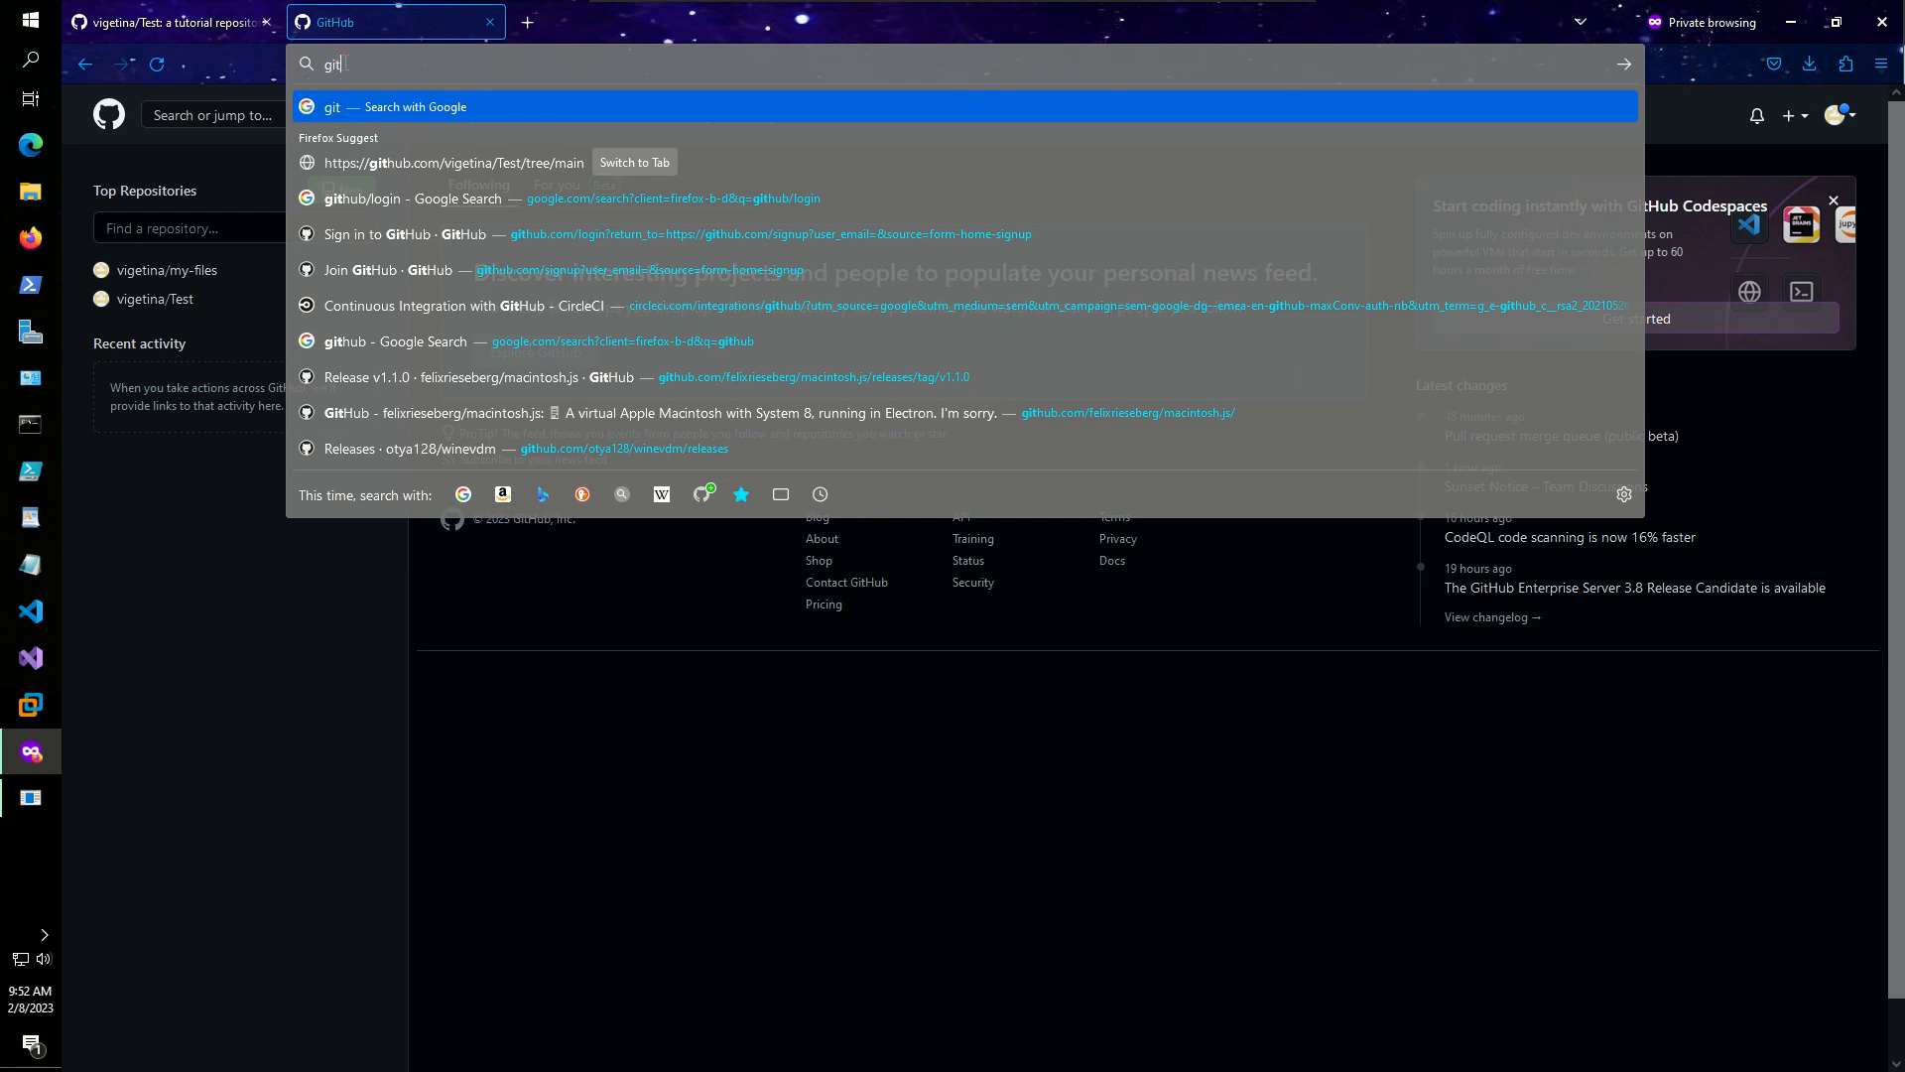
key(Return)
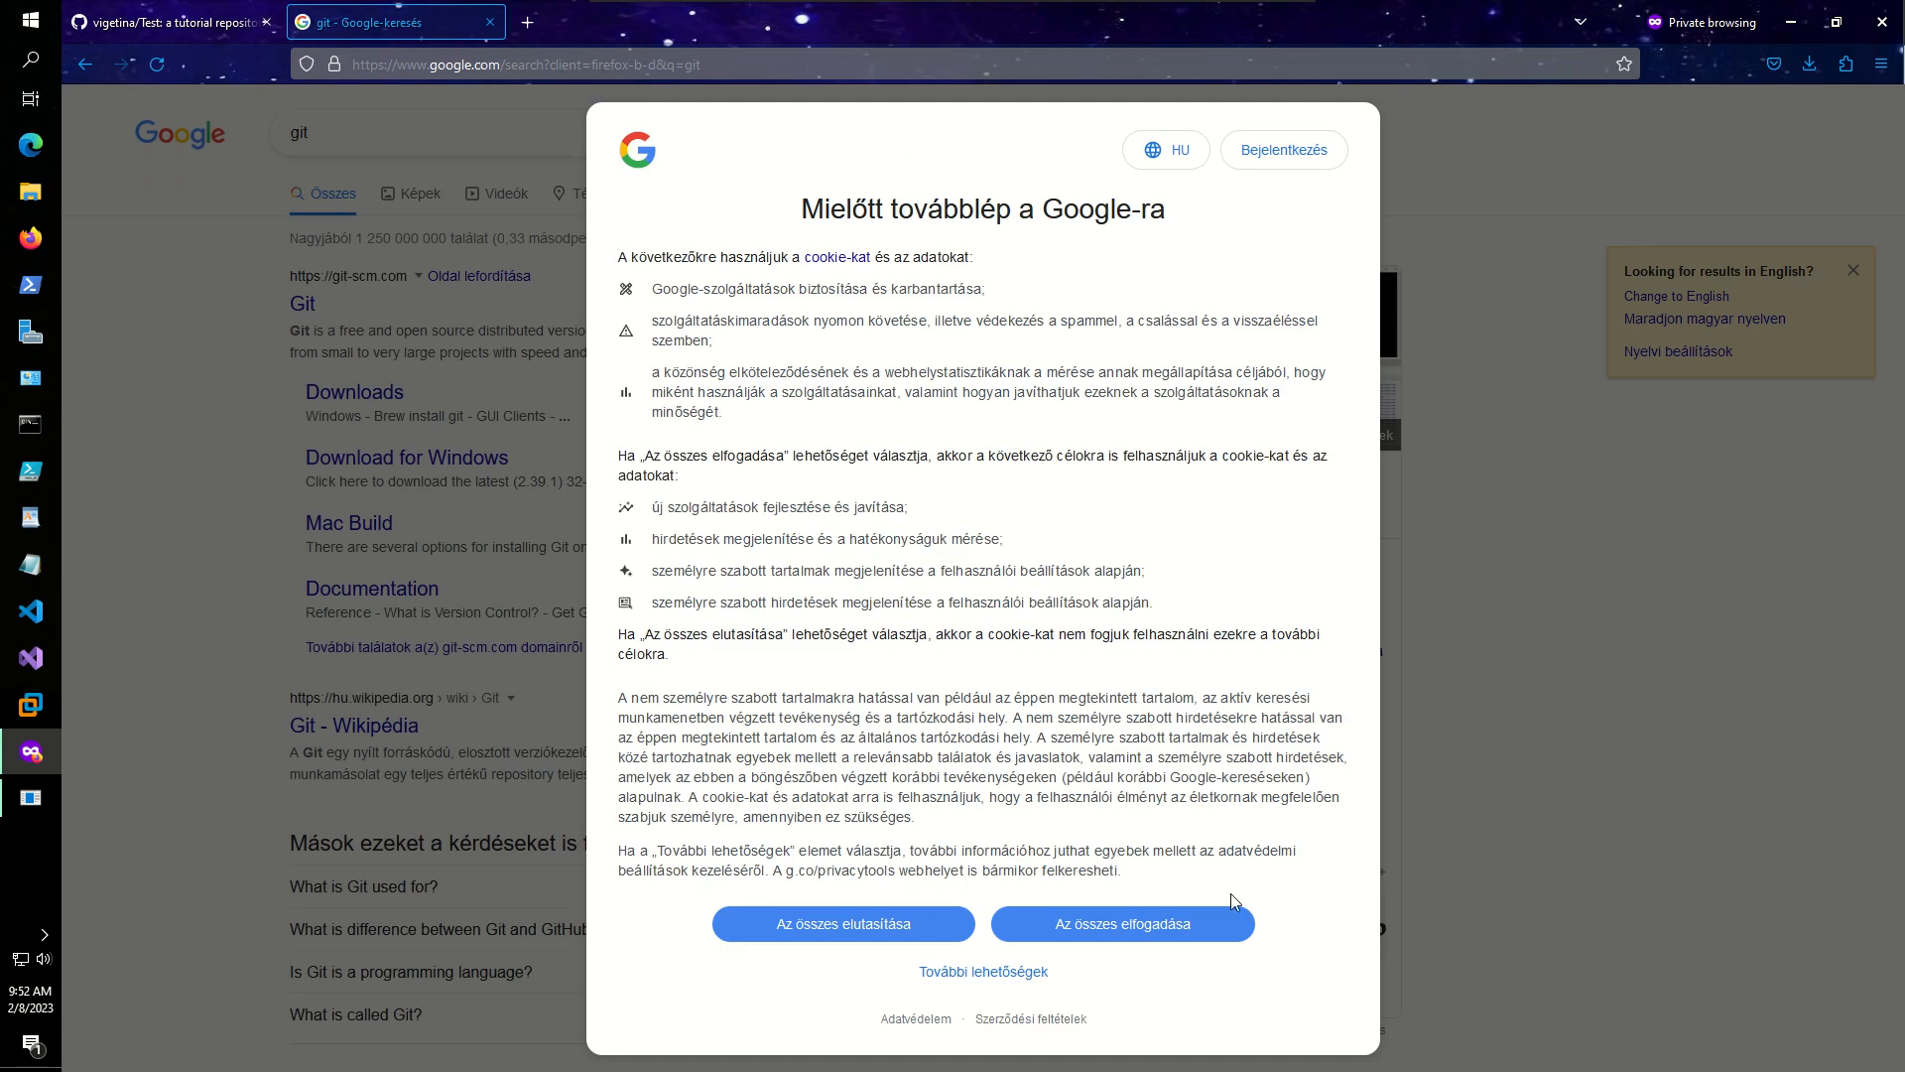
- Download Git-2.39.1-64-bit.exe from git-scm.com's Windows download page
click(1174, 926)
click(377, 399)
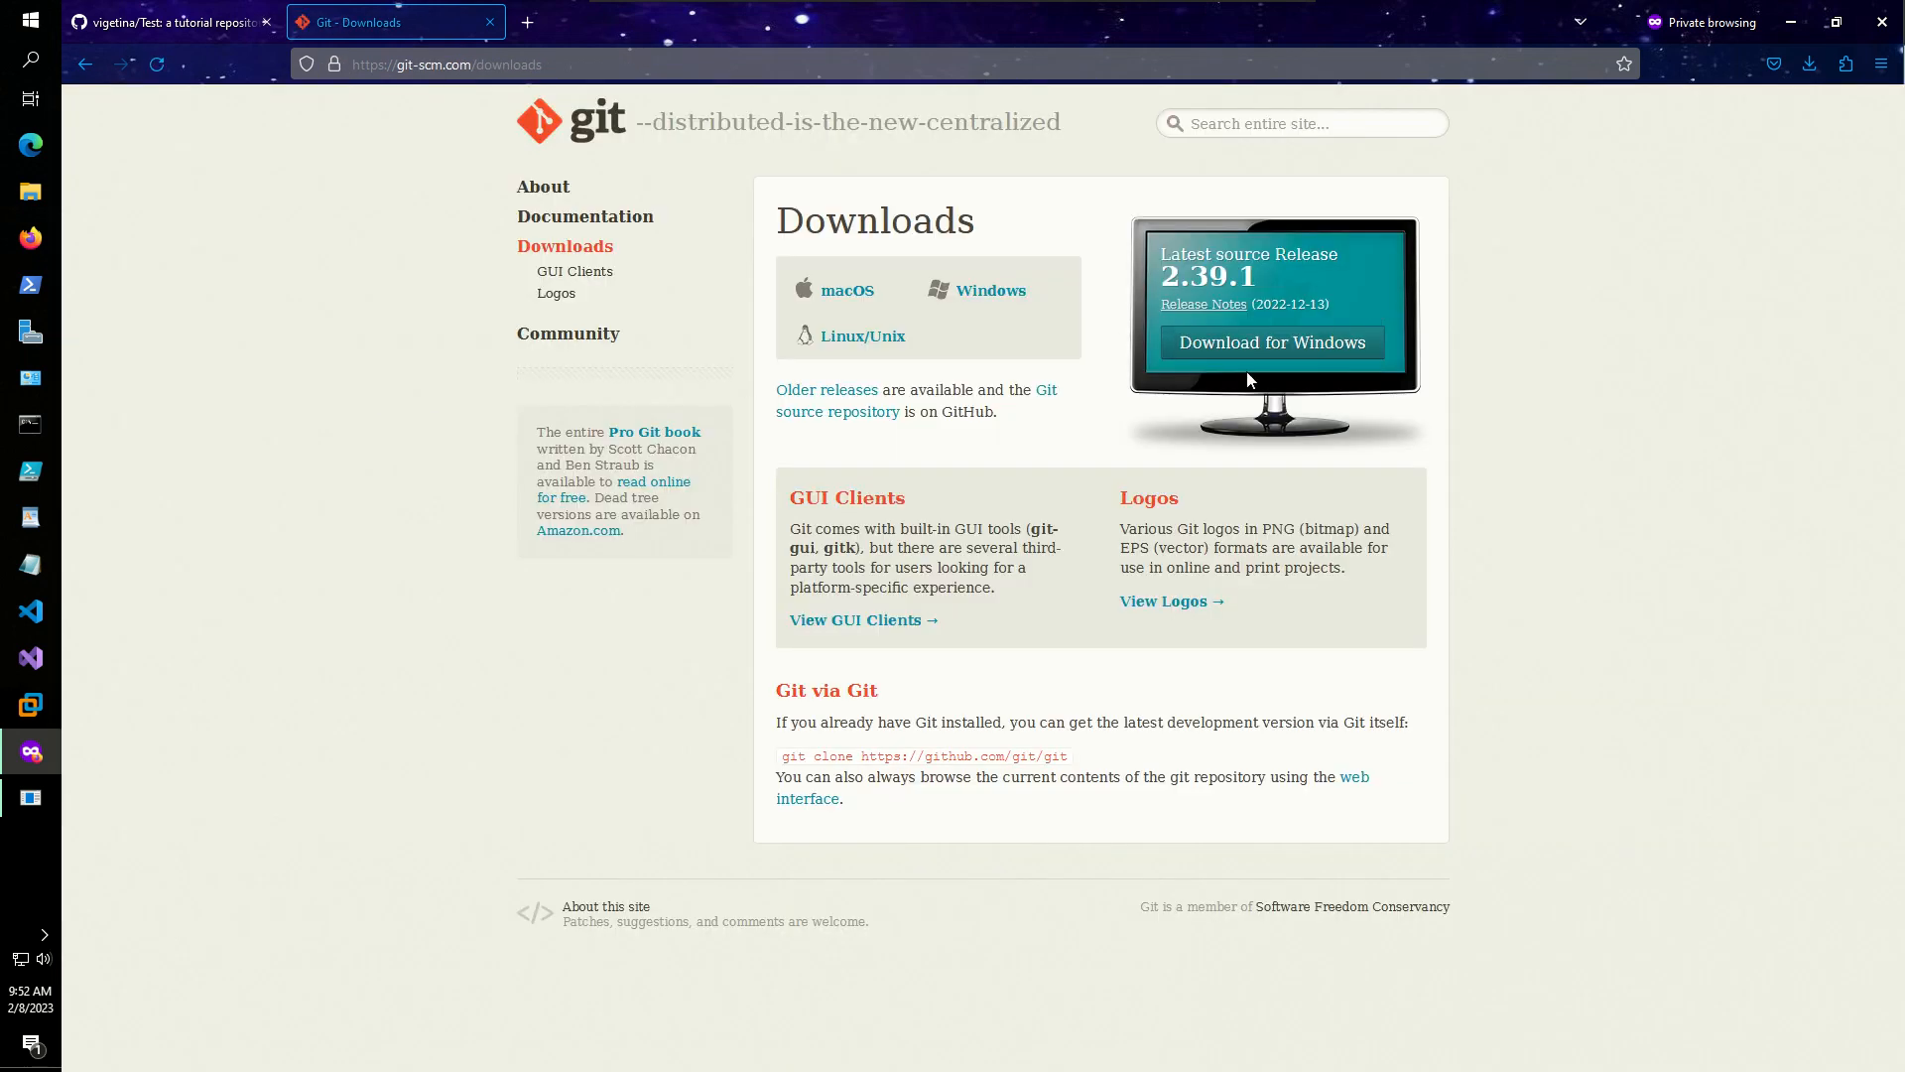
click(1274, 344)
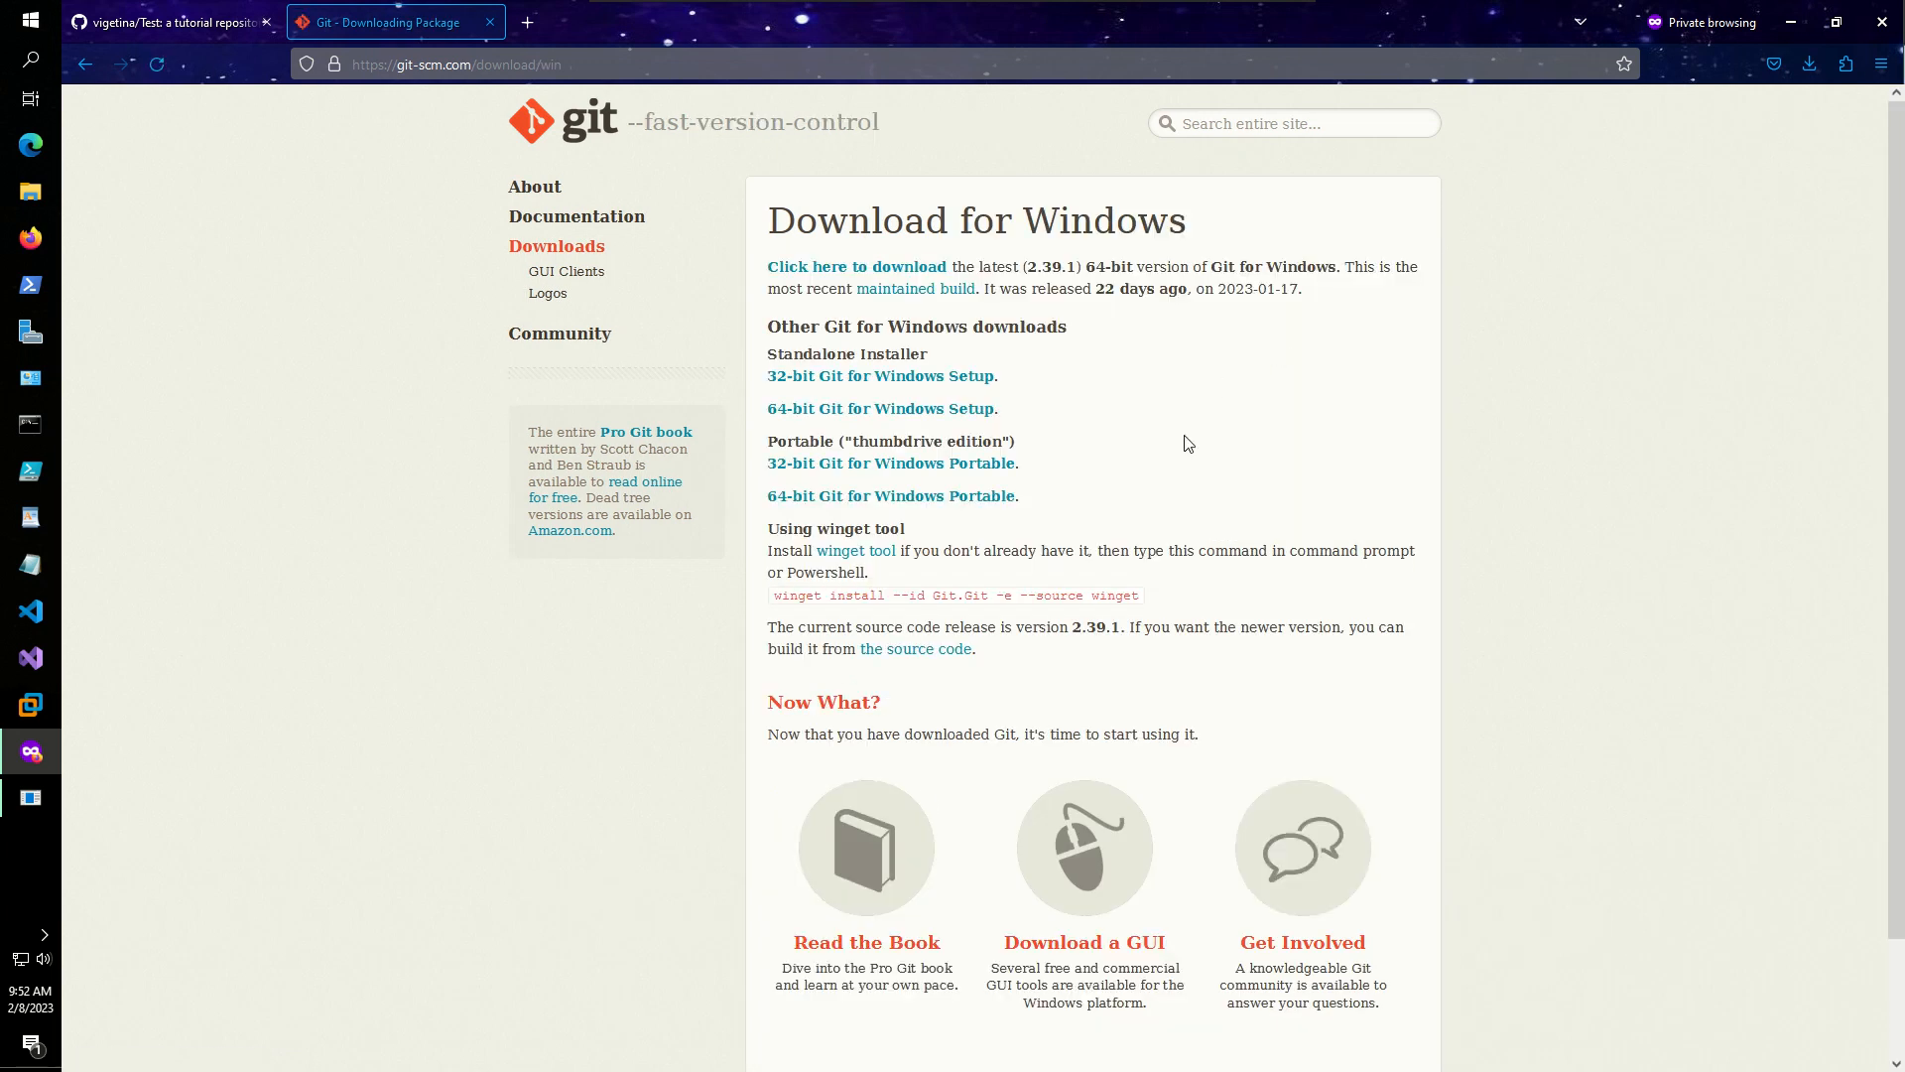
click(886, 409)
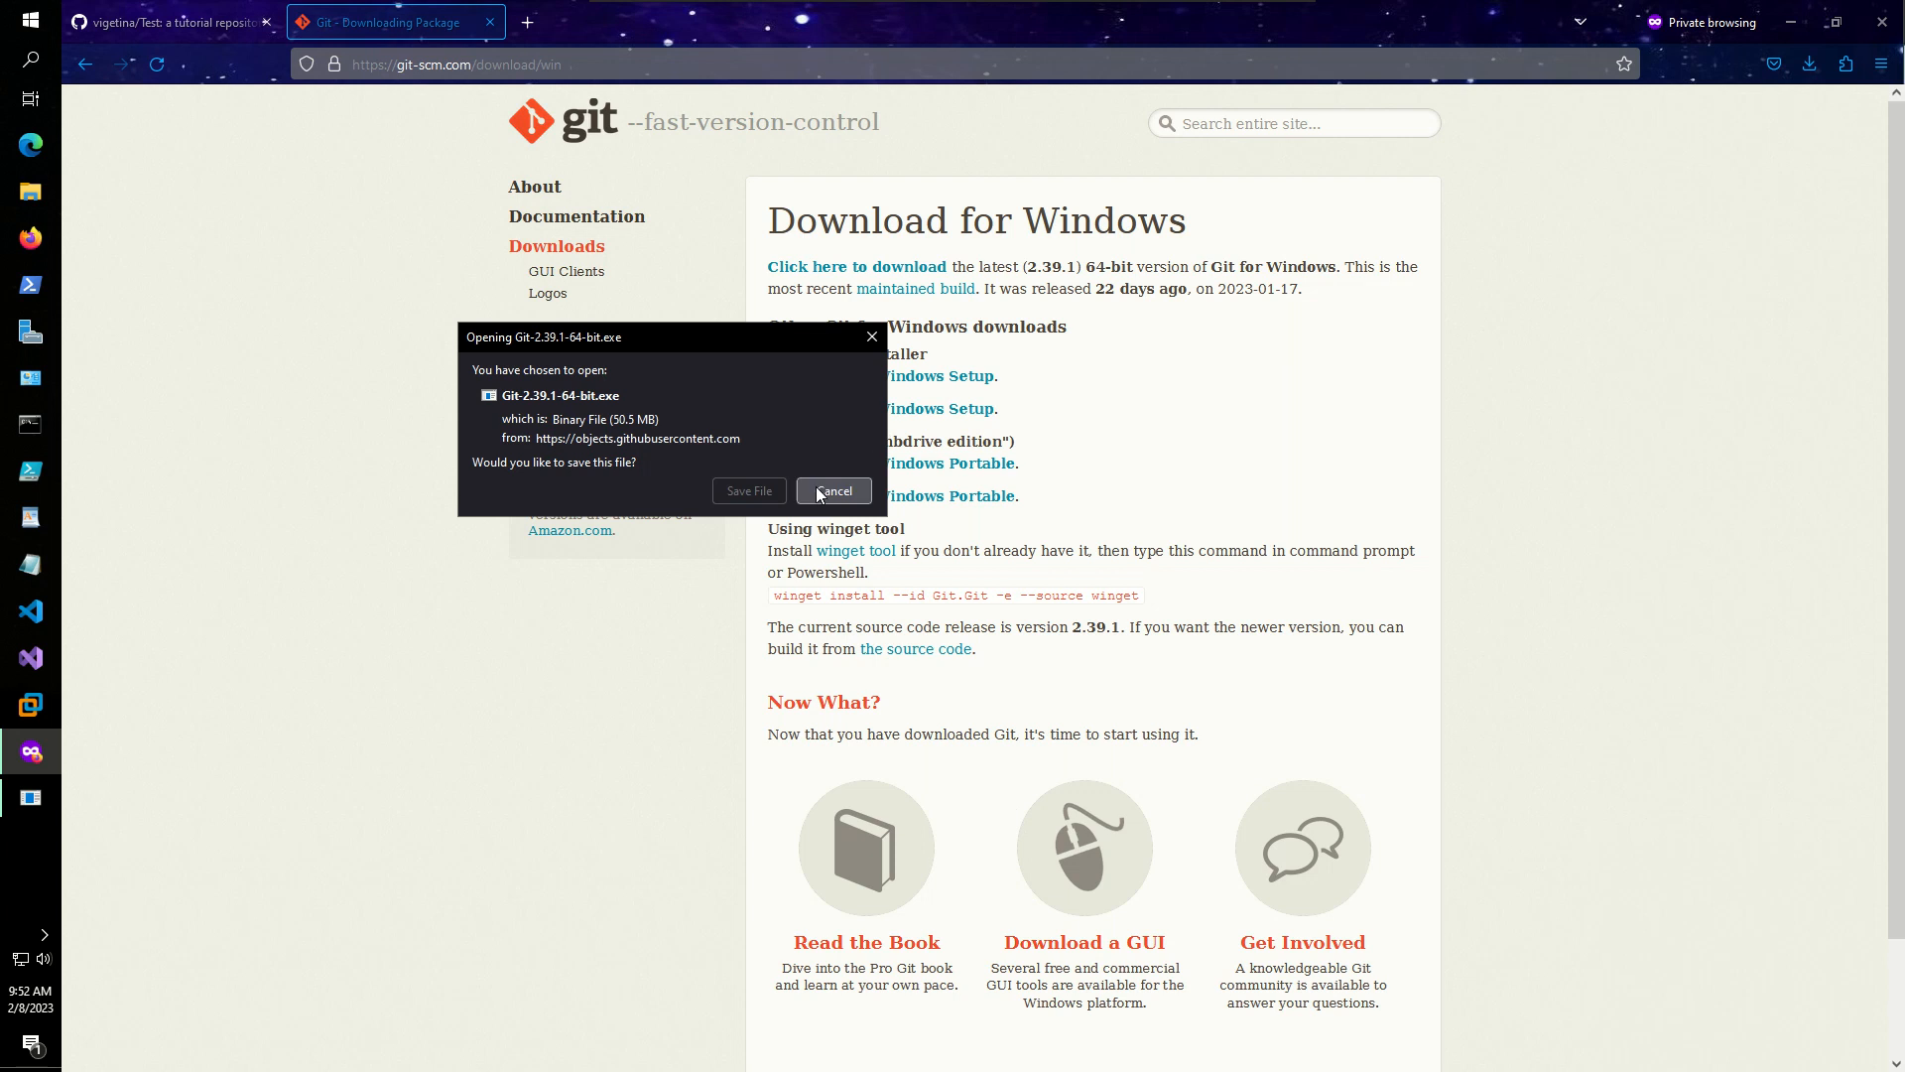
click(772, 490)
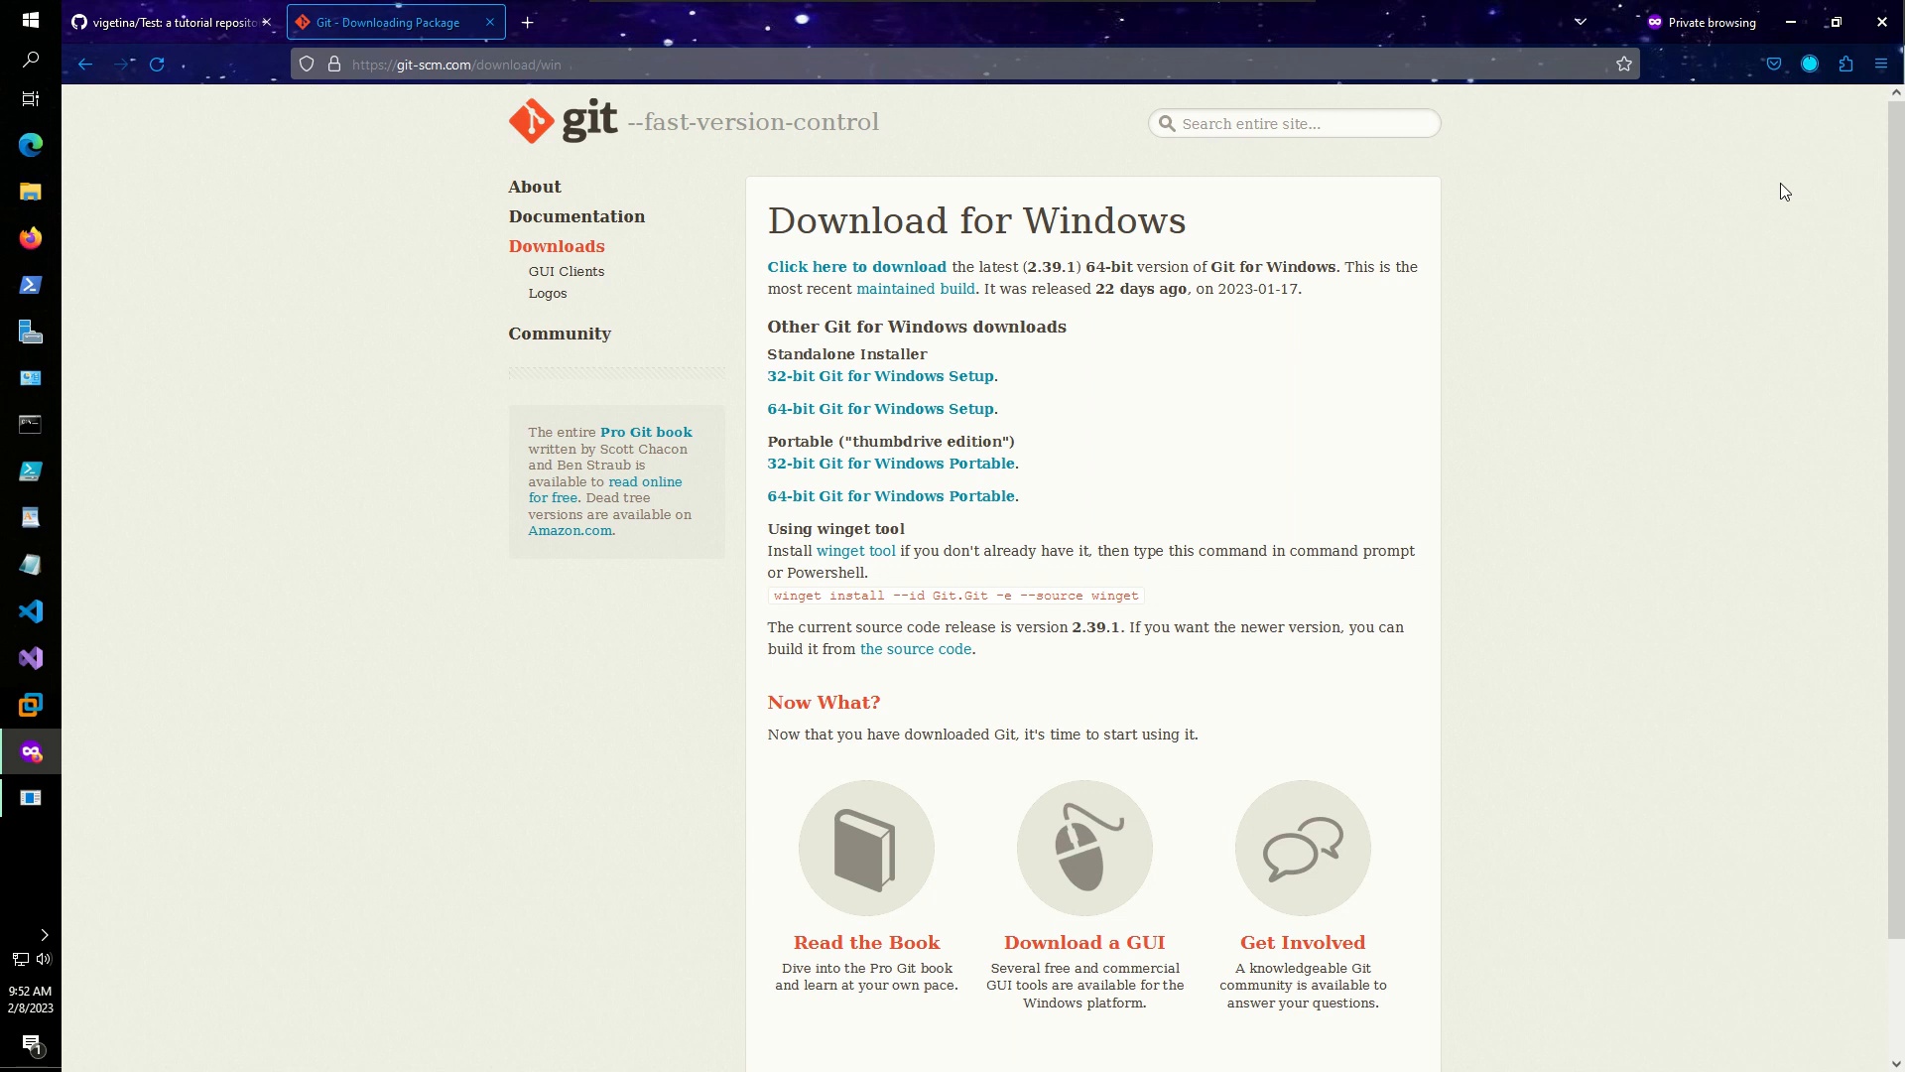
click(1809, 63)
- Launch the Git 2.39.1 installer and accept every default setup option
click(1713, 123)
click(1809, 63)
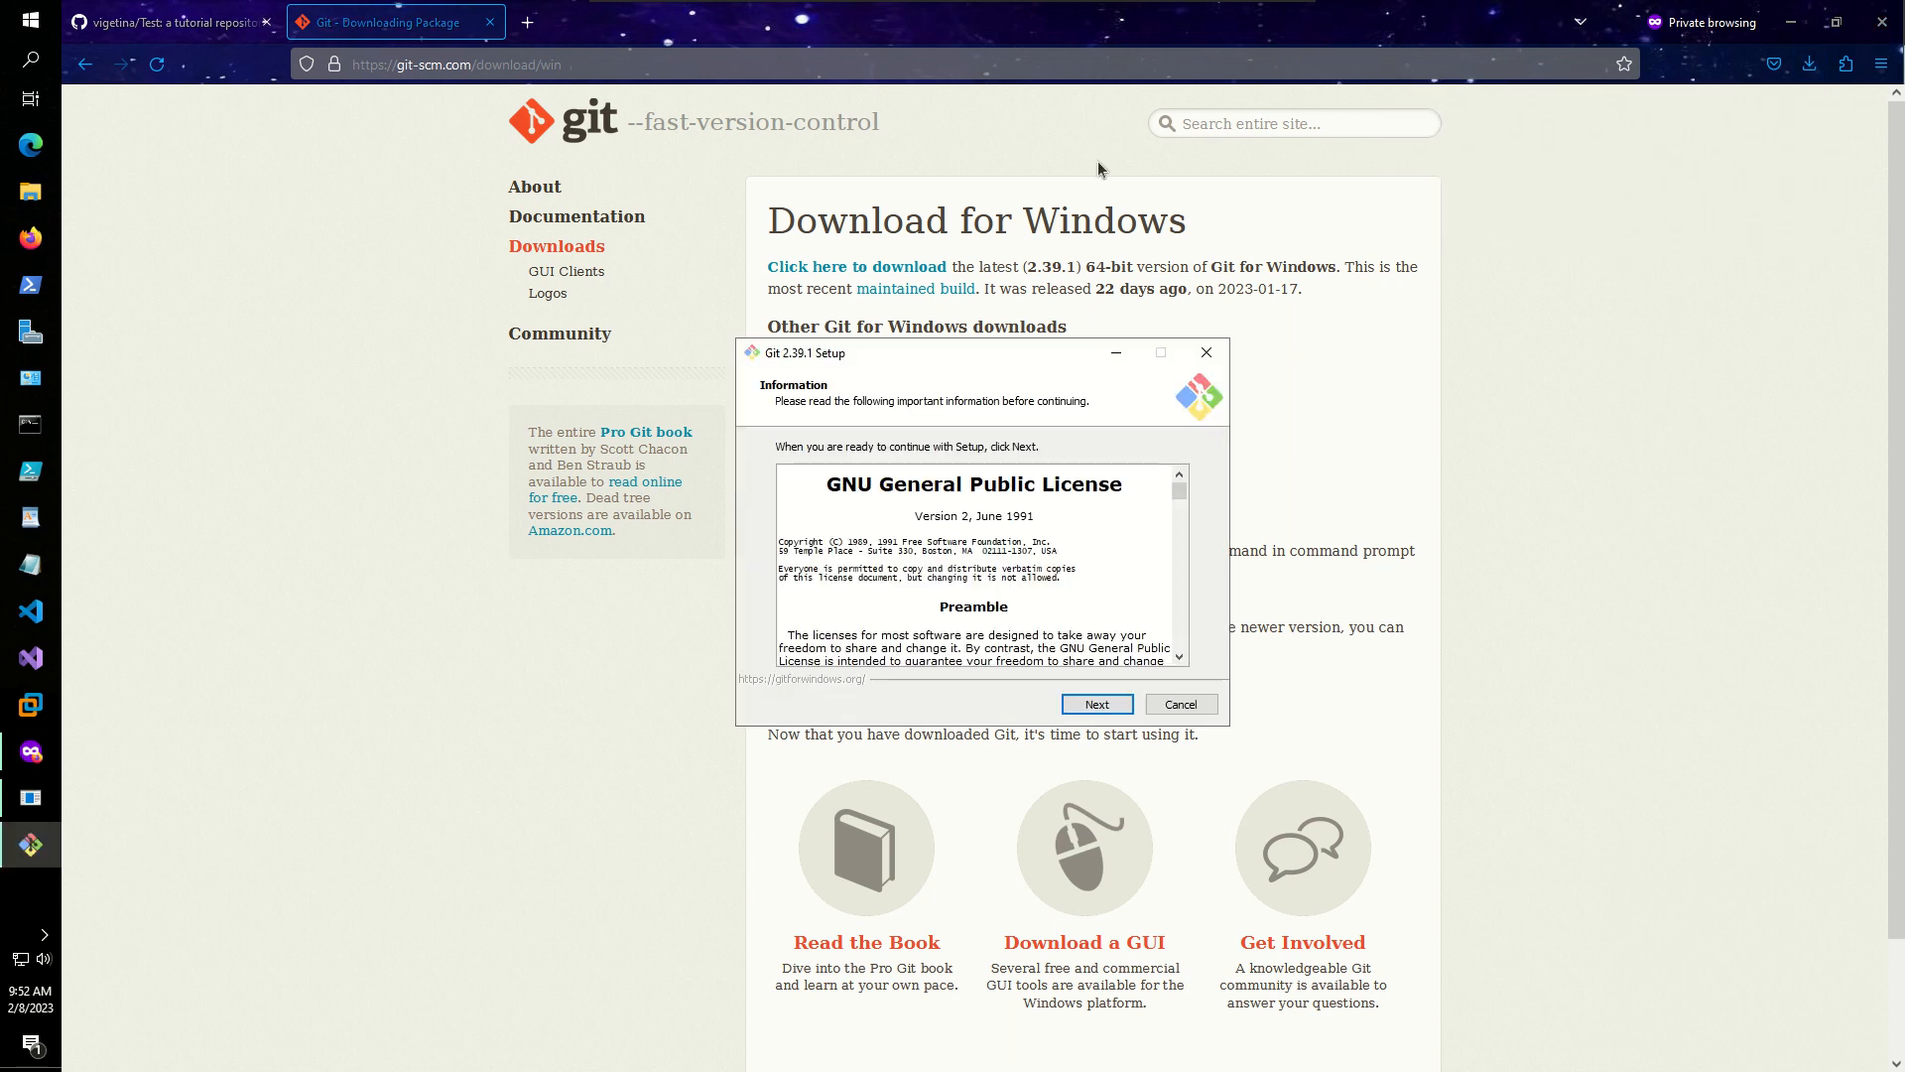
click(1098, 706)
click(1099, 707)
click(1092, 706)
click(1096, 705)
click(1099, 705)
click(1098, 704)
click(1099, 704)
click(1098, 704)
click(1098, 705)
click(1099, 705)
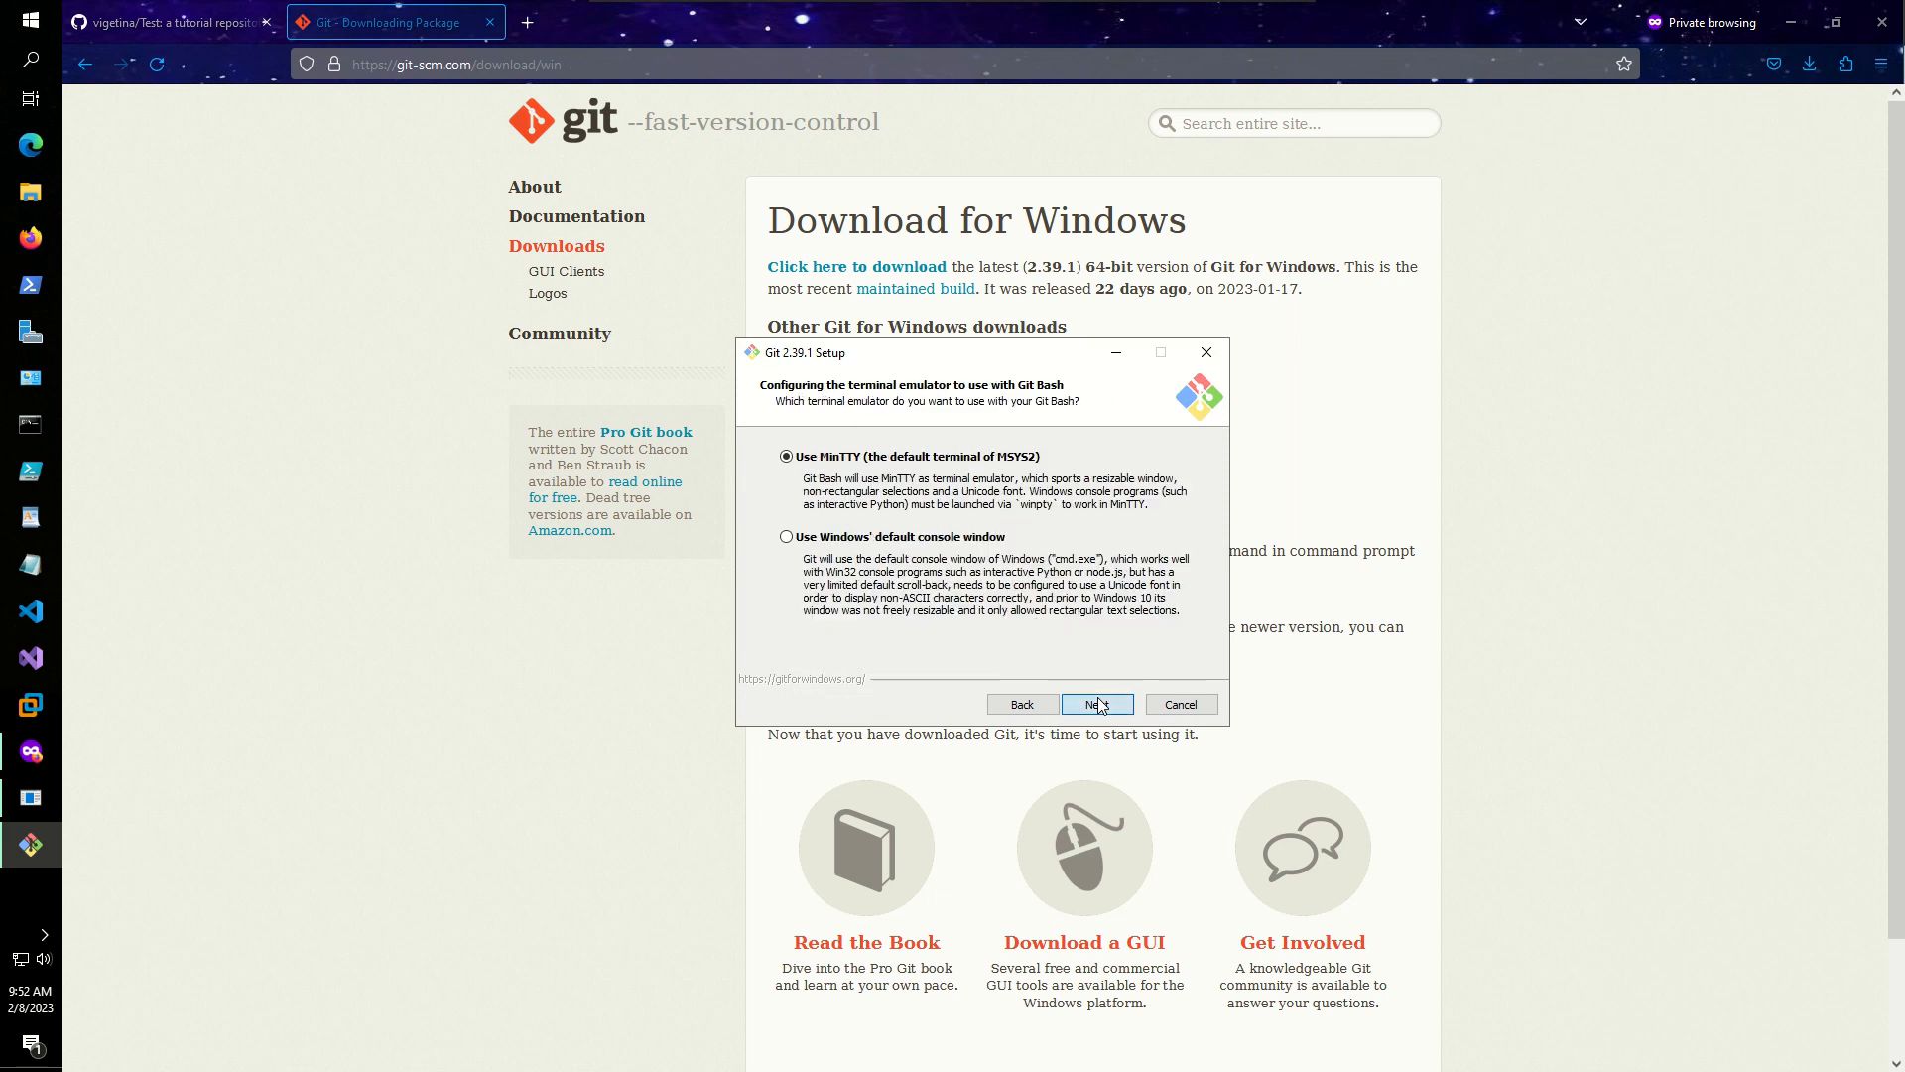
click(1098, 705)
click(1099, 705)
click(1099, 704)
click(1099, 704)
click(1098, 704)
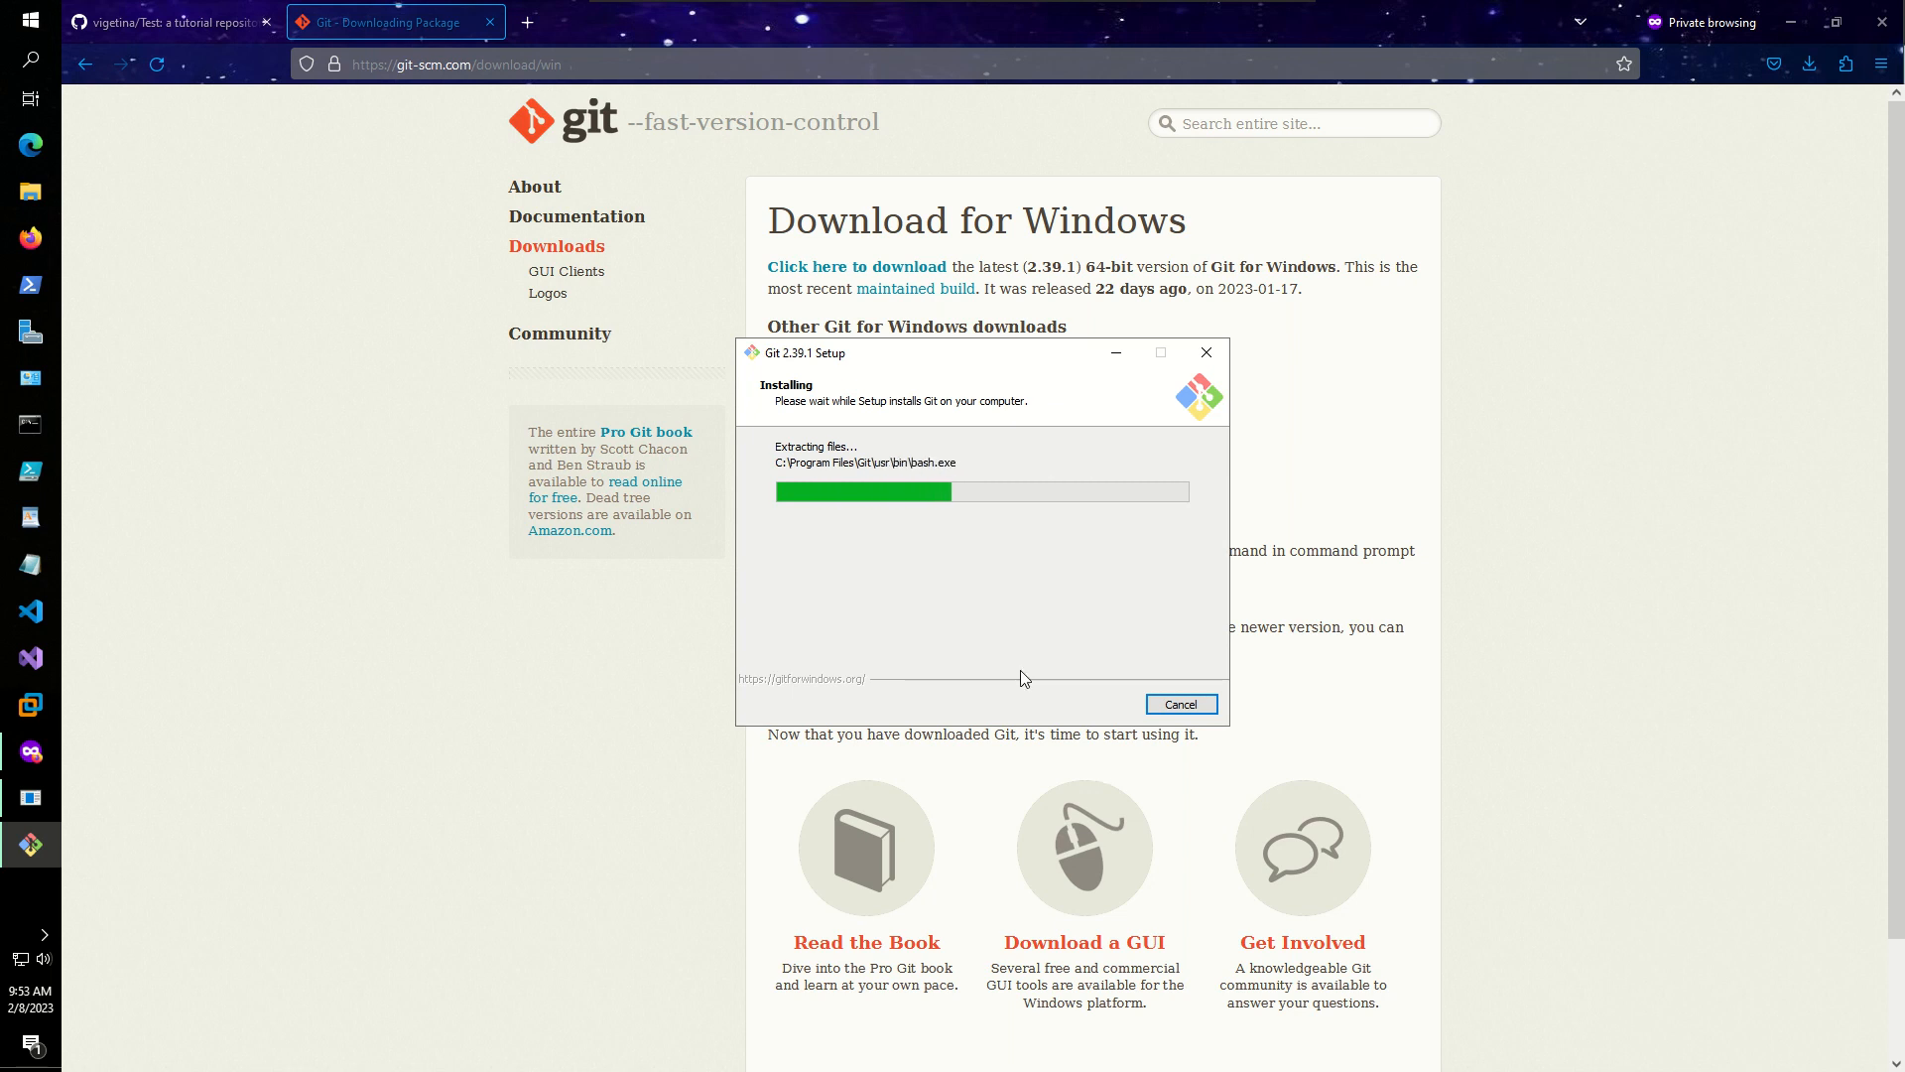
- Let the installation finish, skip the release notes, and close the wizard
drag(832, 344, 496, 389)
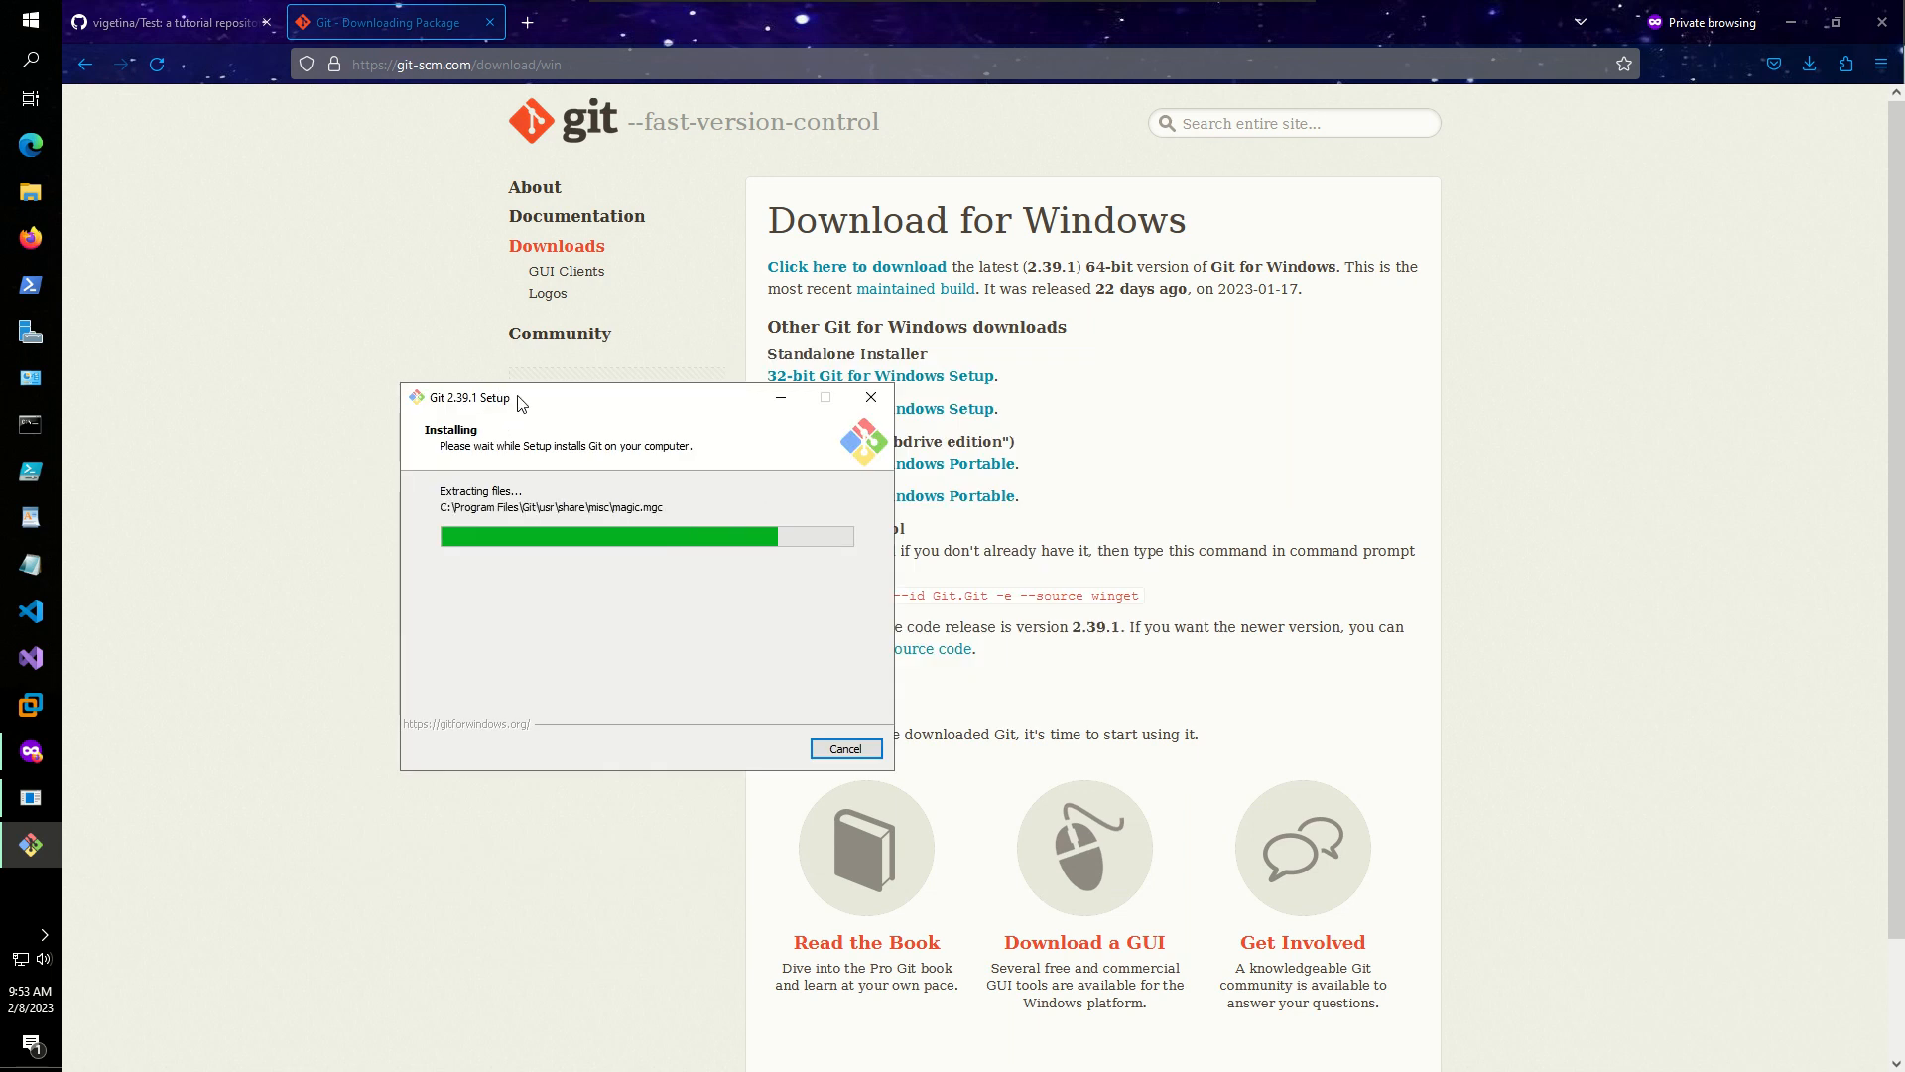
drag(533, 384, 718, 450)
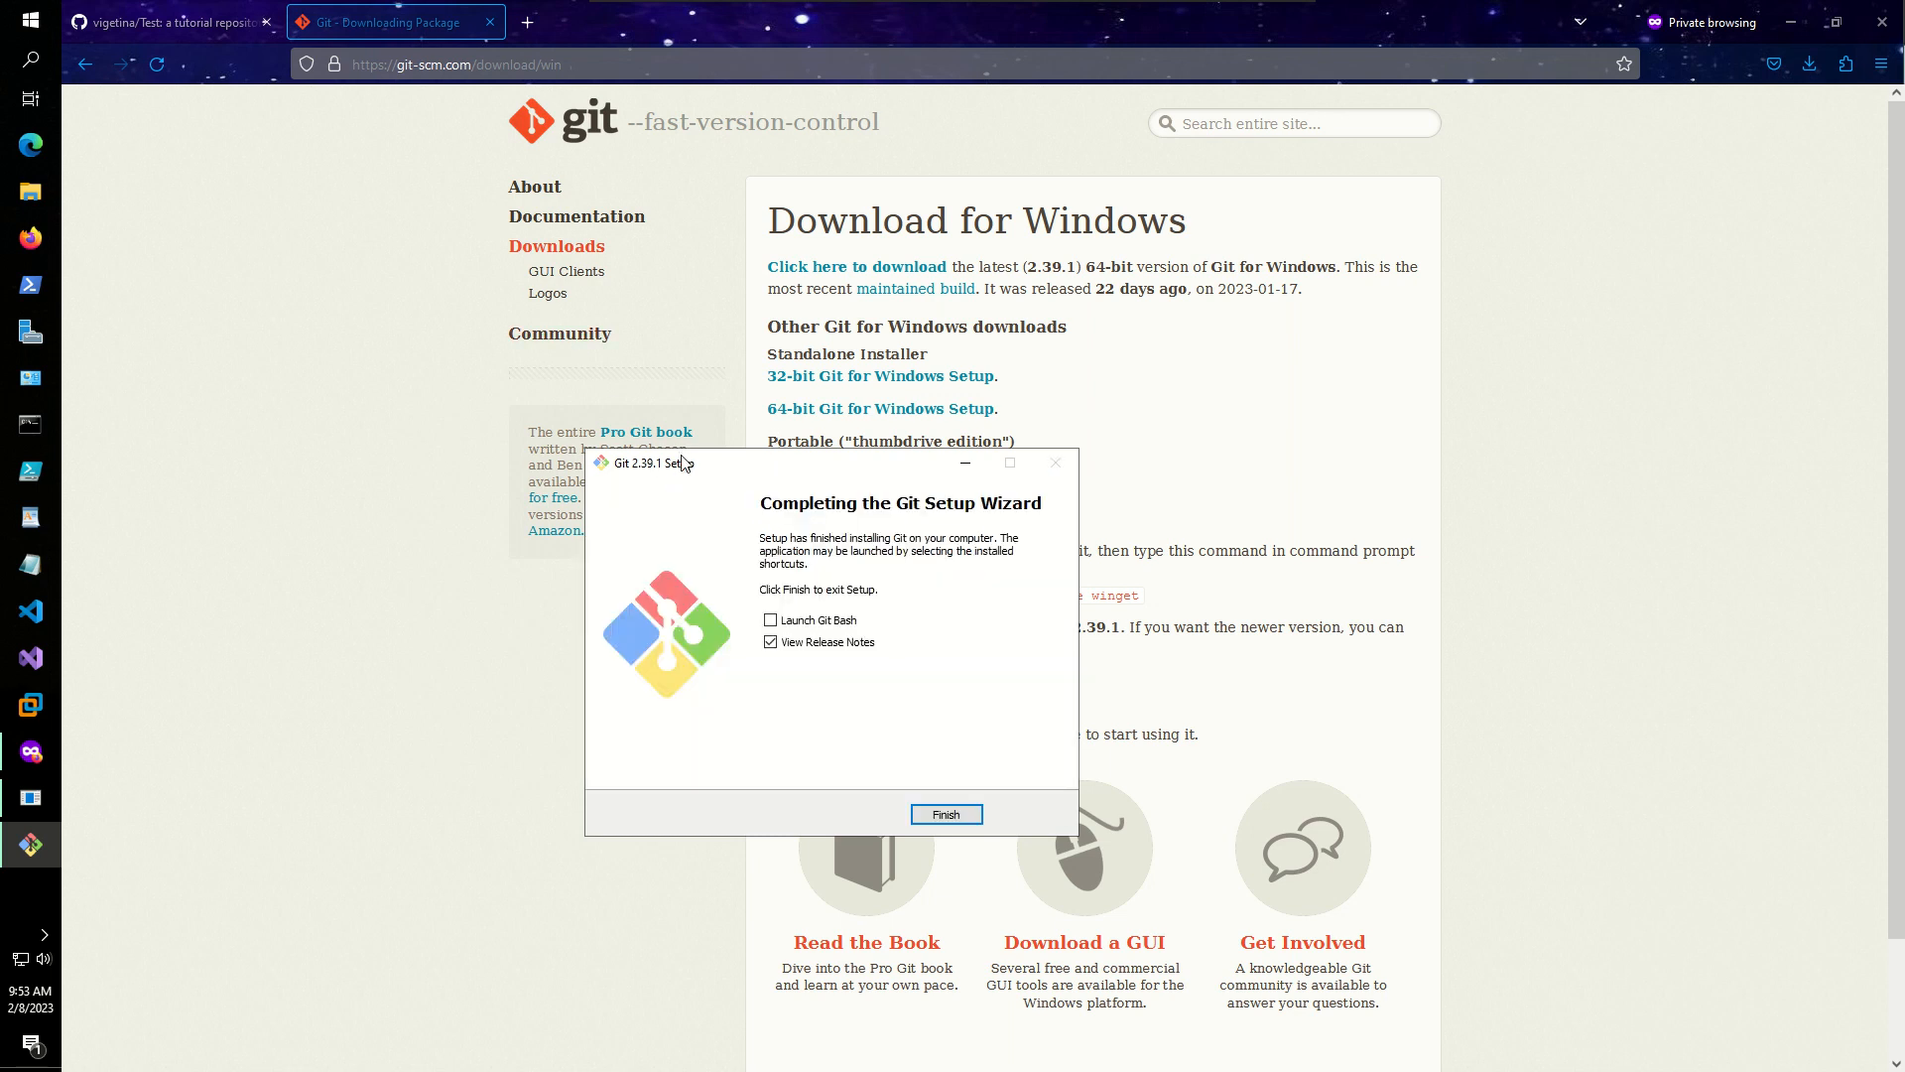
click(816, 642)
click(924, 816)
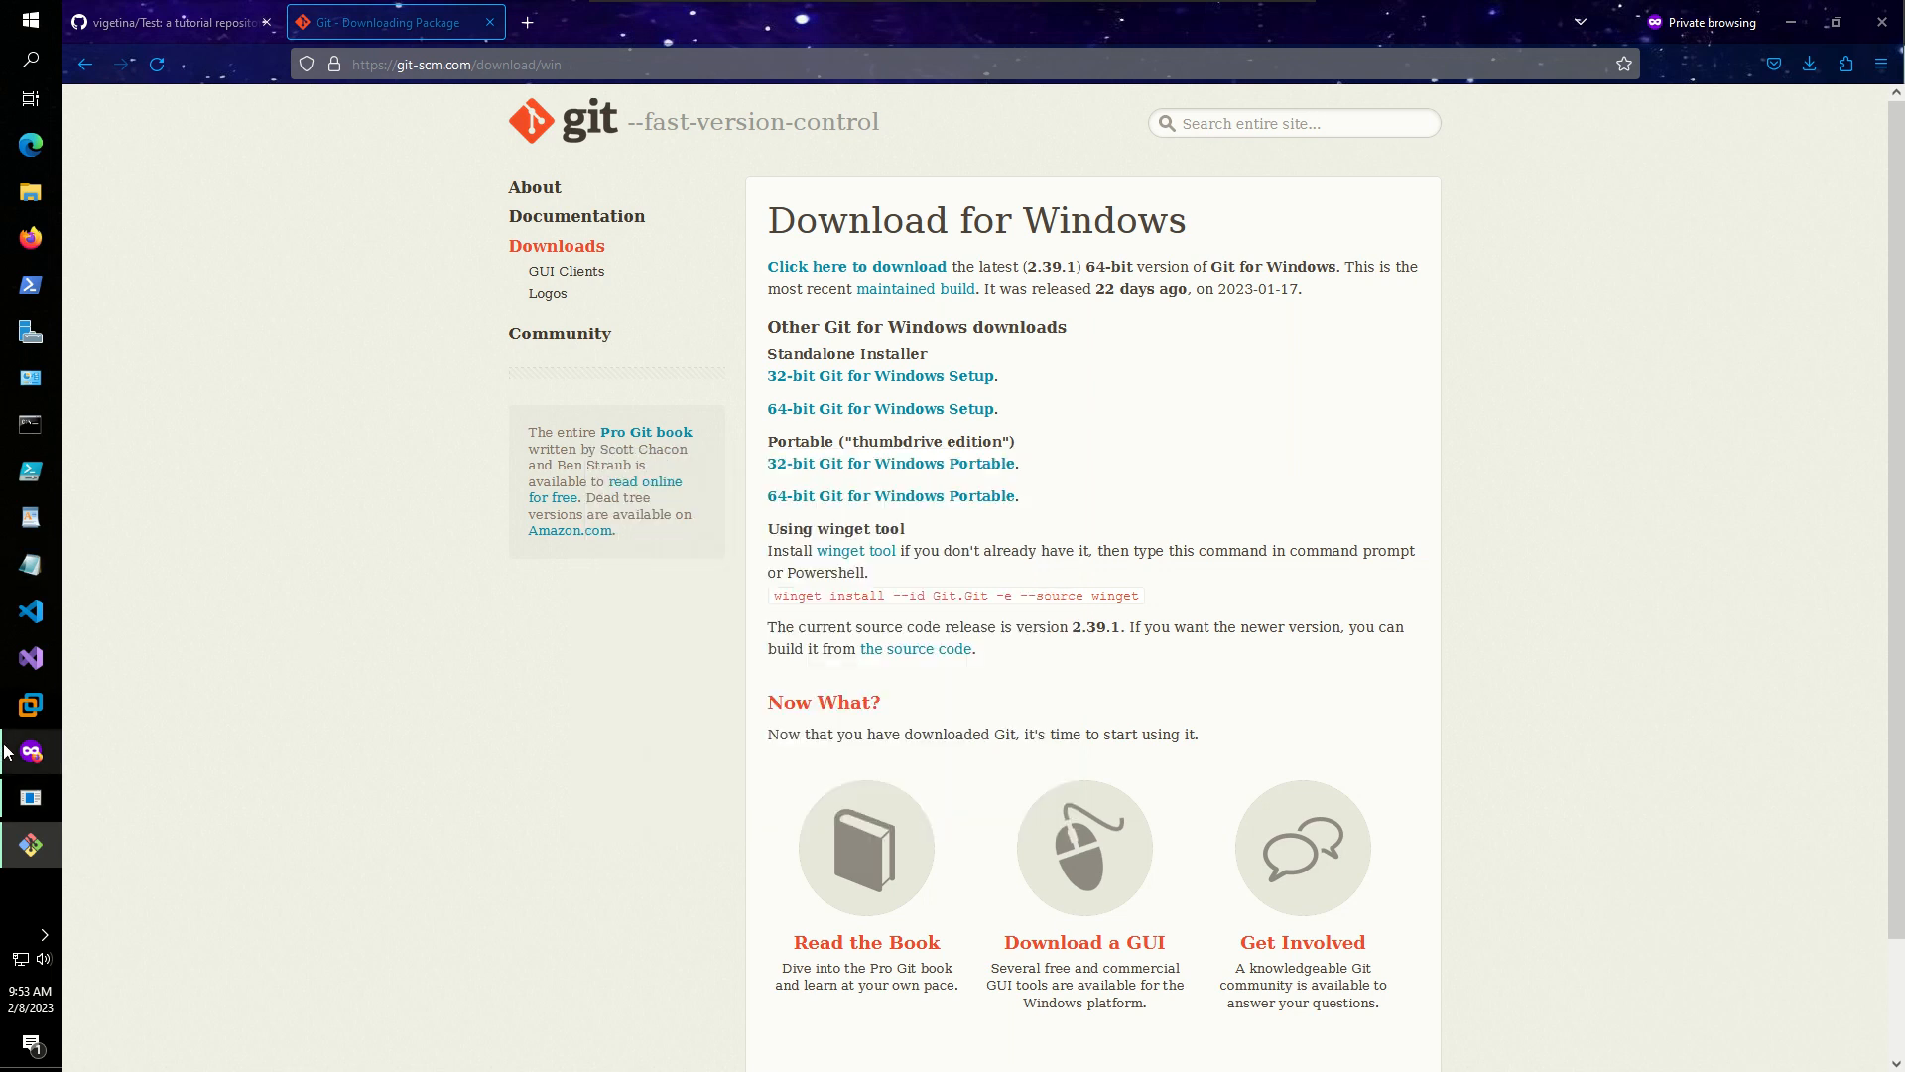
- Dismiss the About Windows box and the Start menu
click(28, 805)
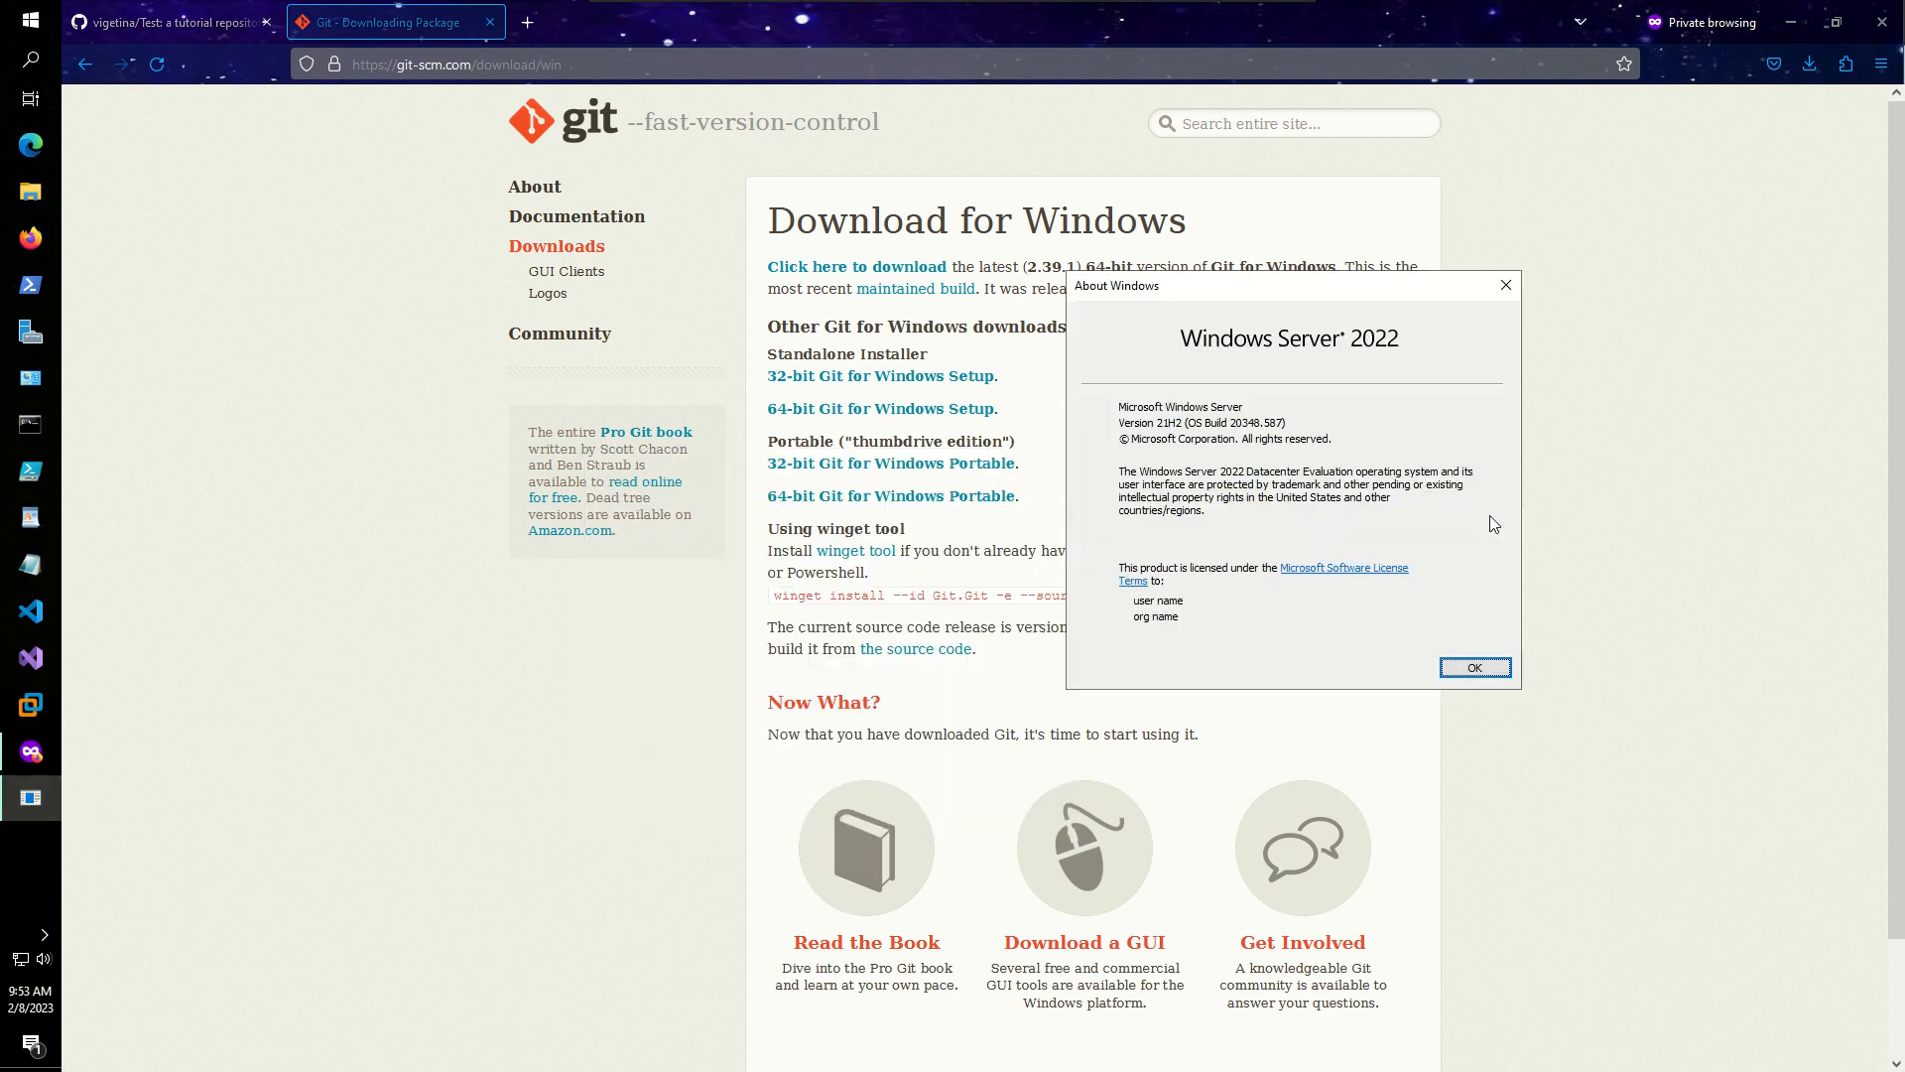
click(1477, 661)
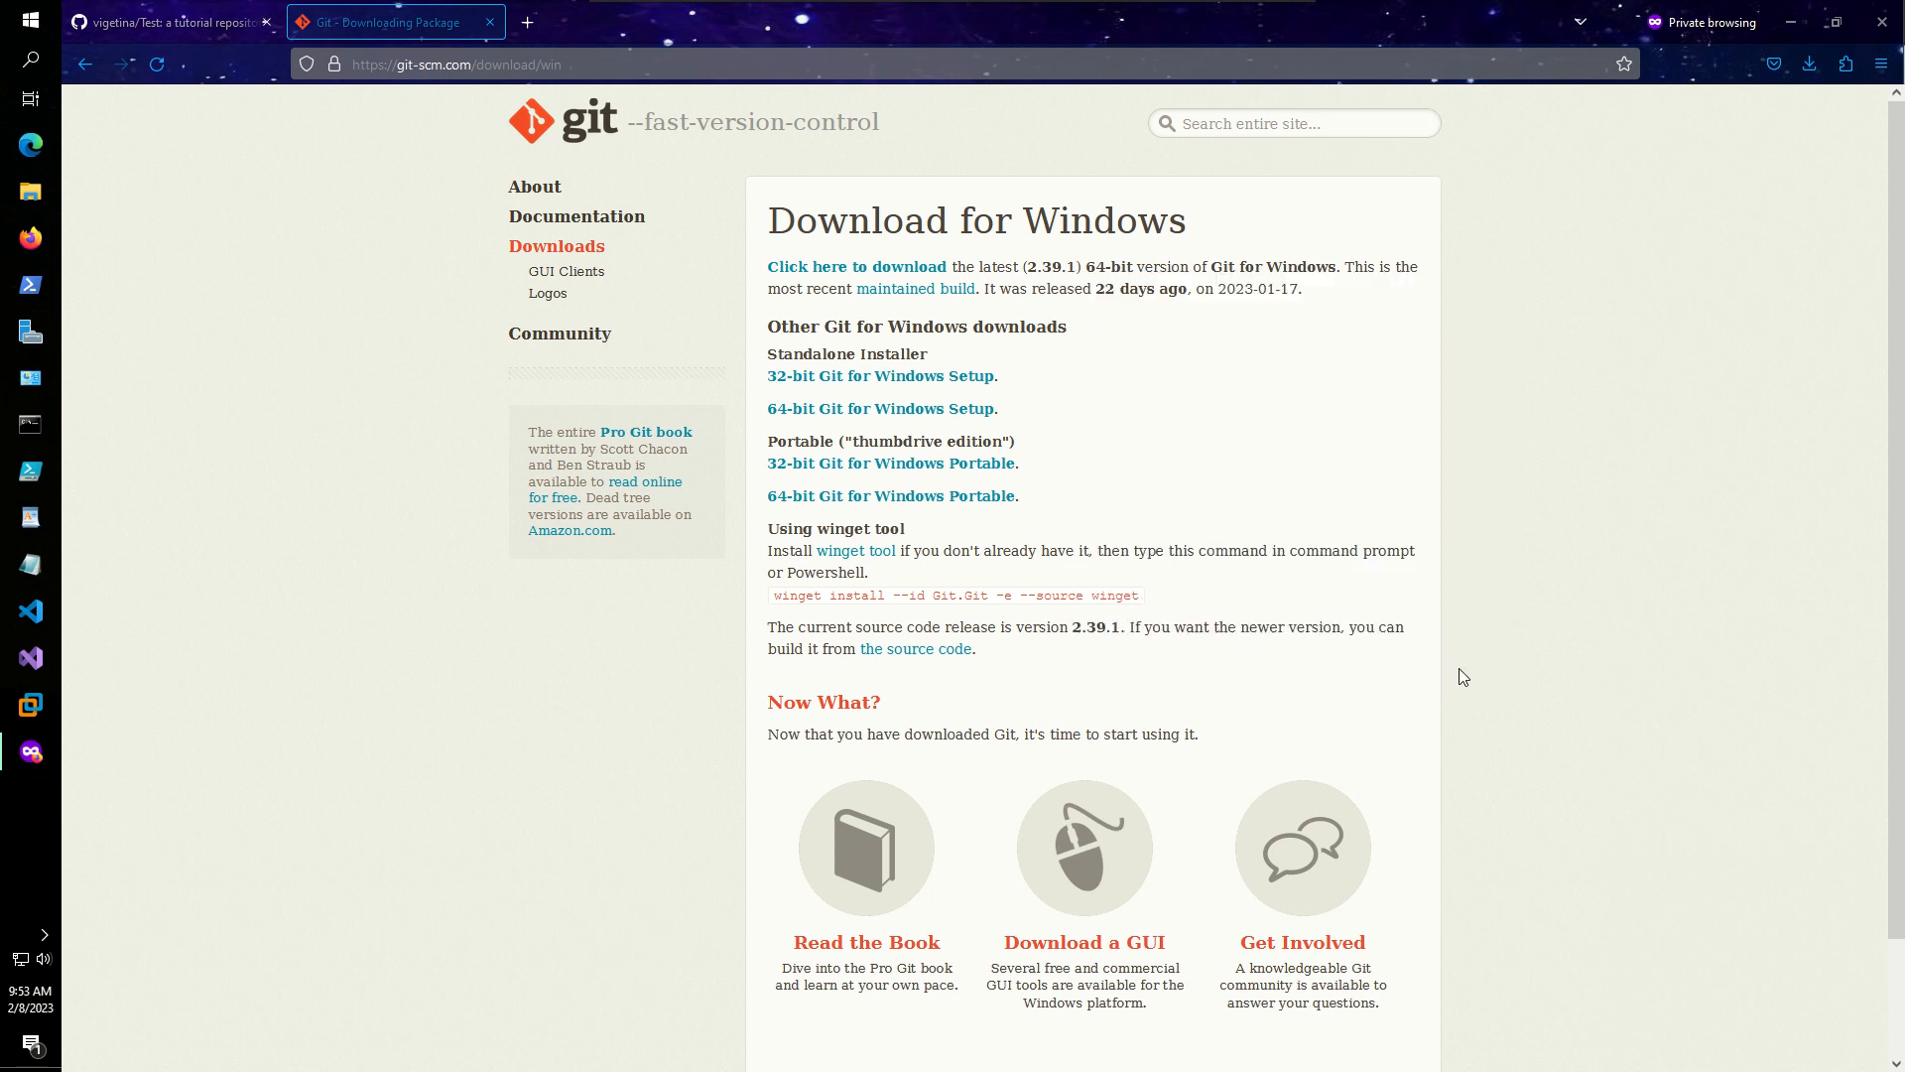
click(37, 33)
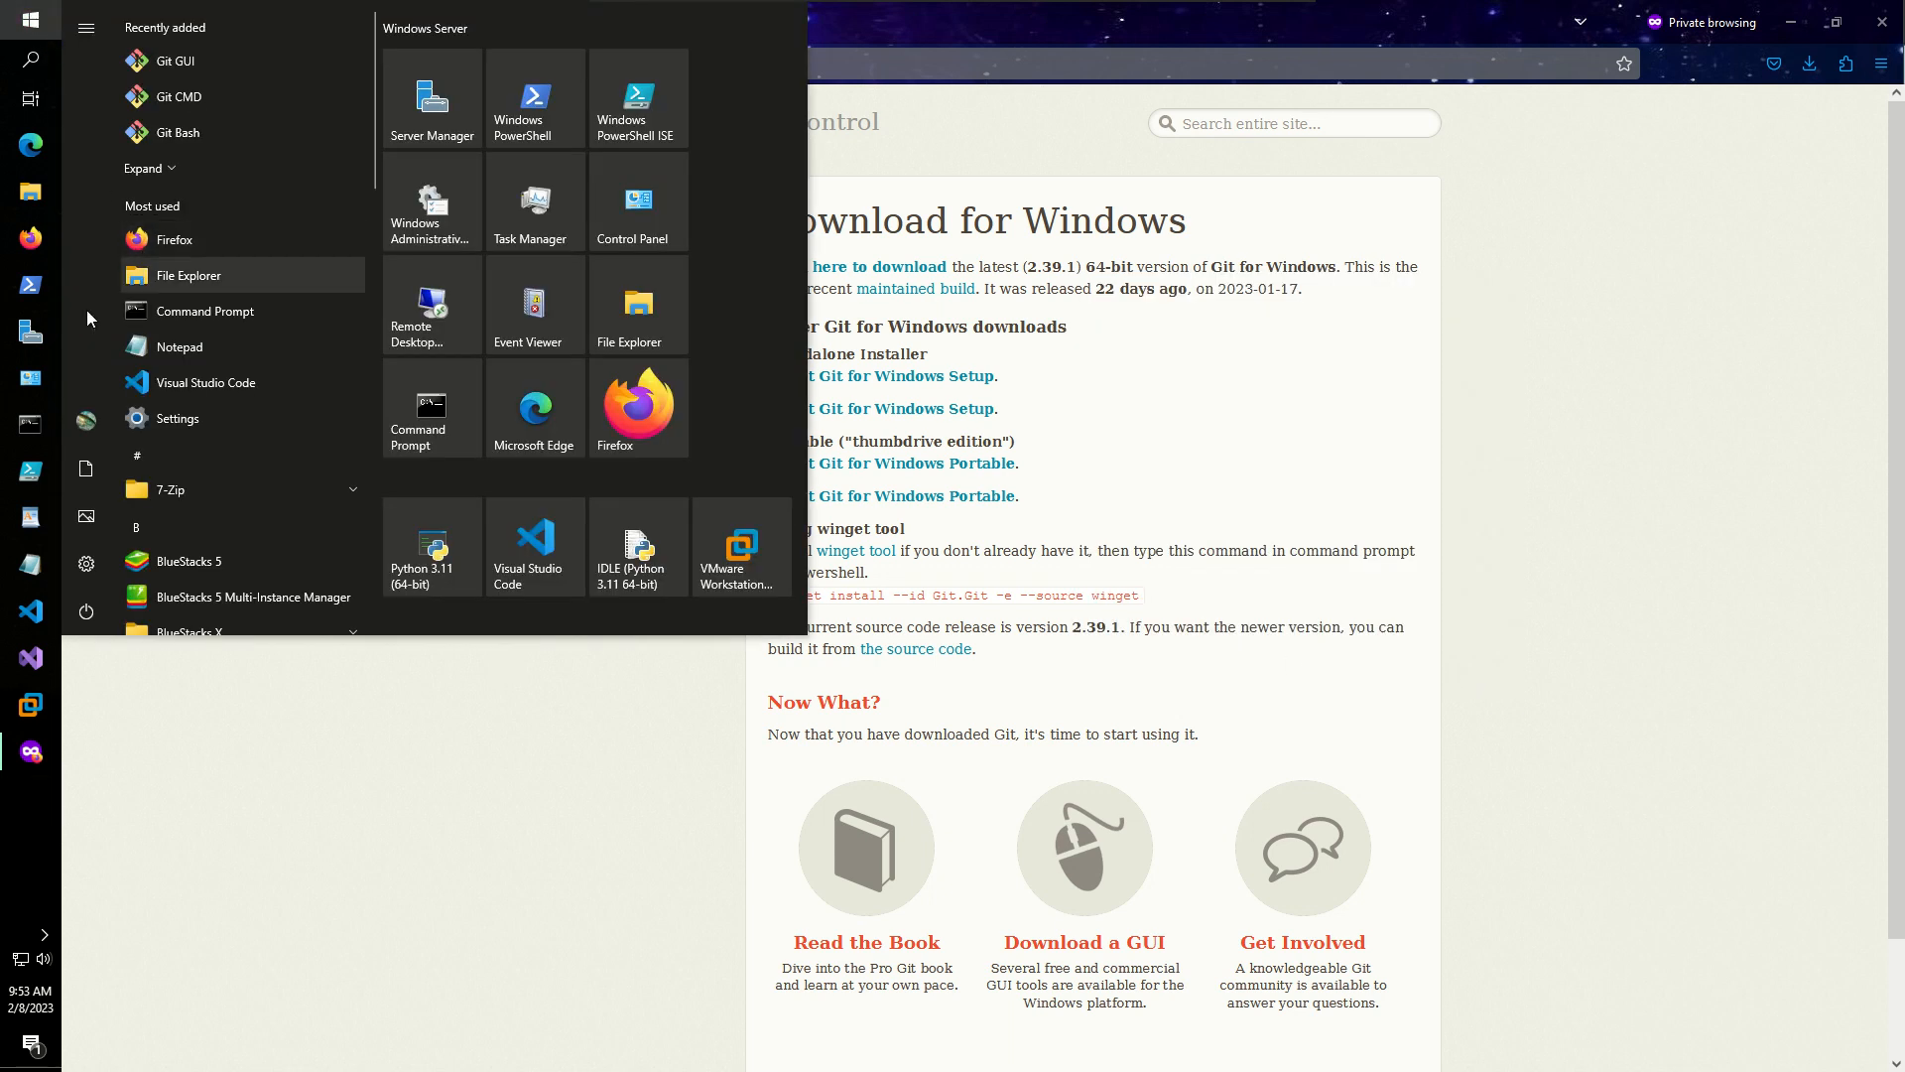
key(Escape)
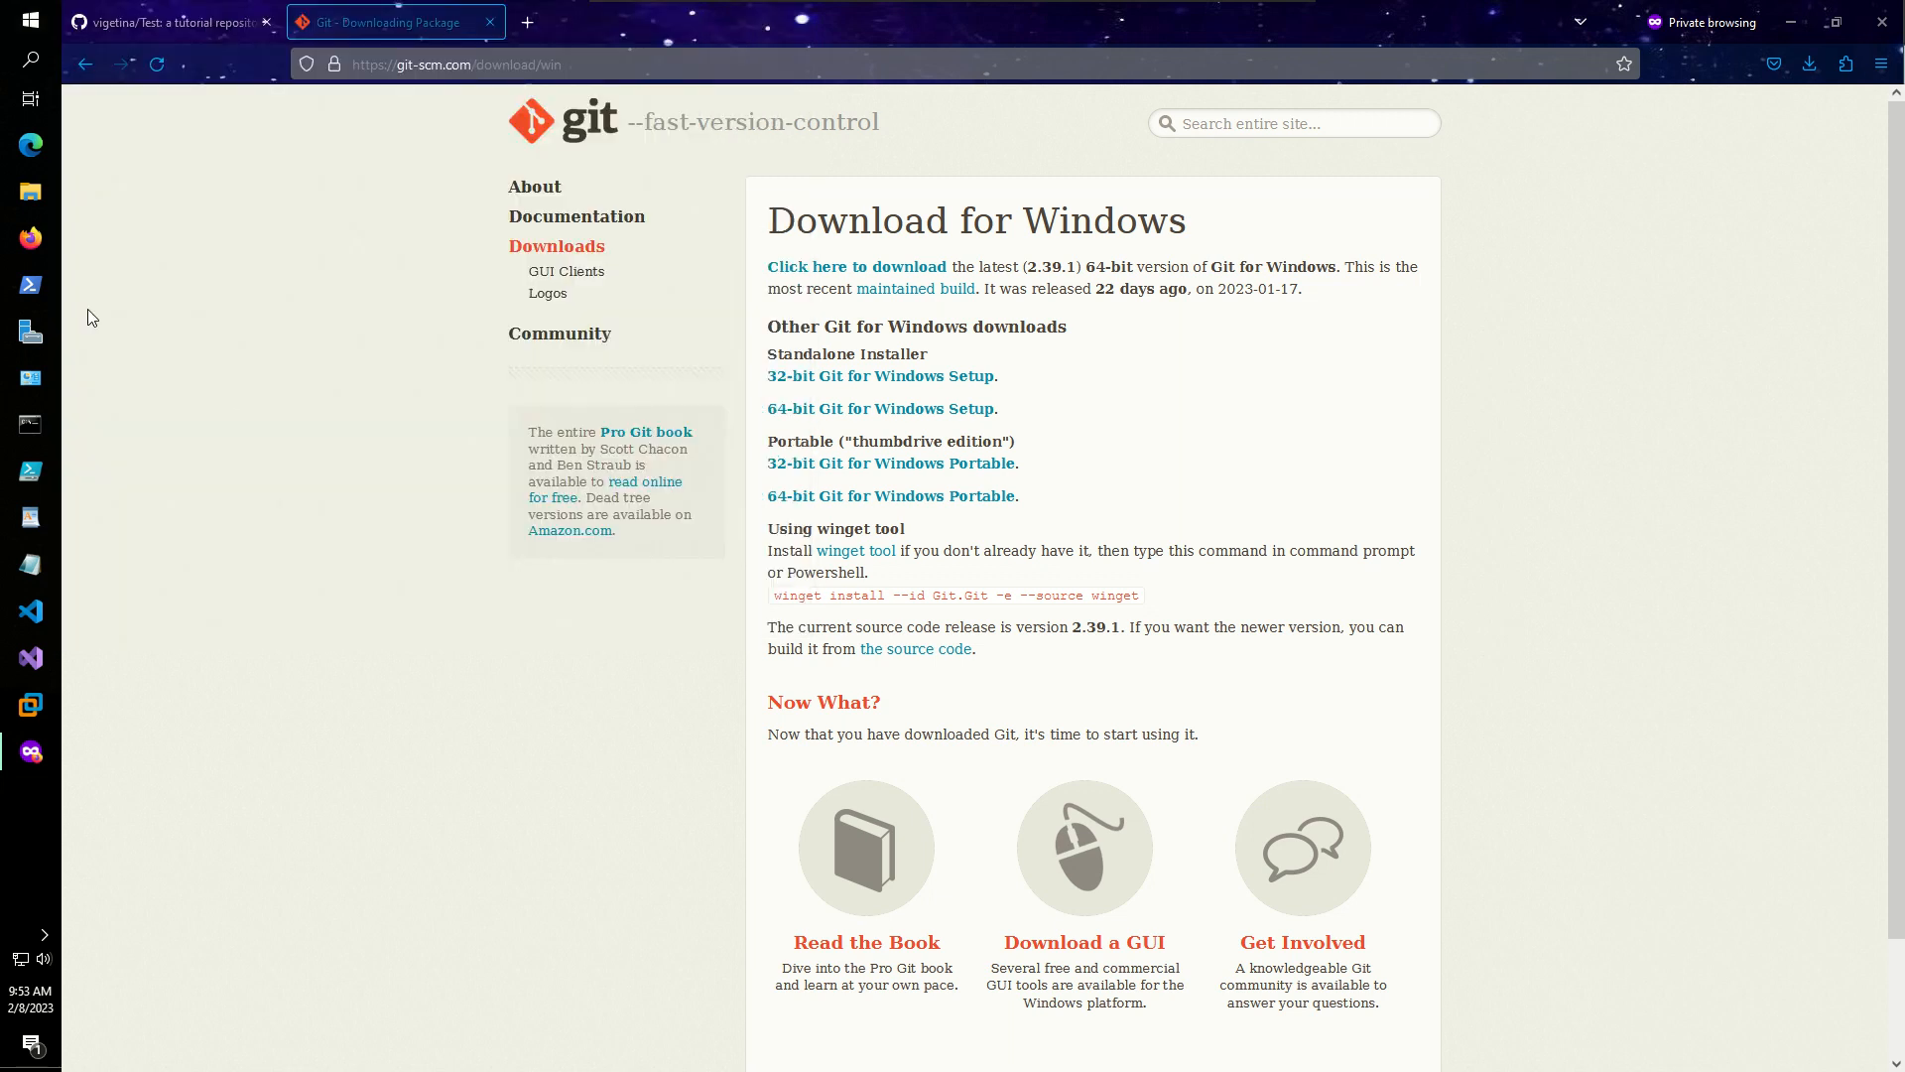
- Open an Administrator Command Prompt and close the software store window
click(30, 425)
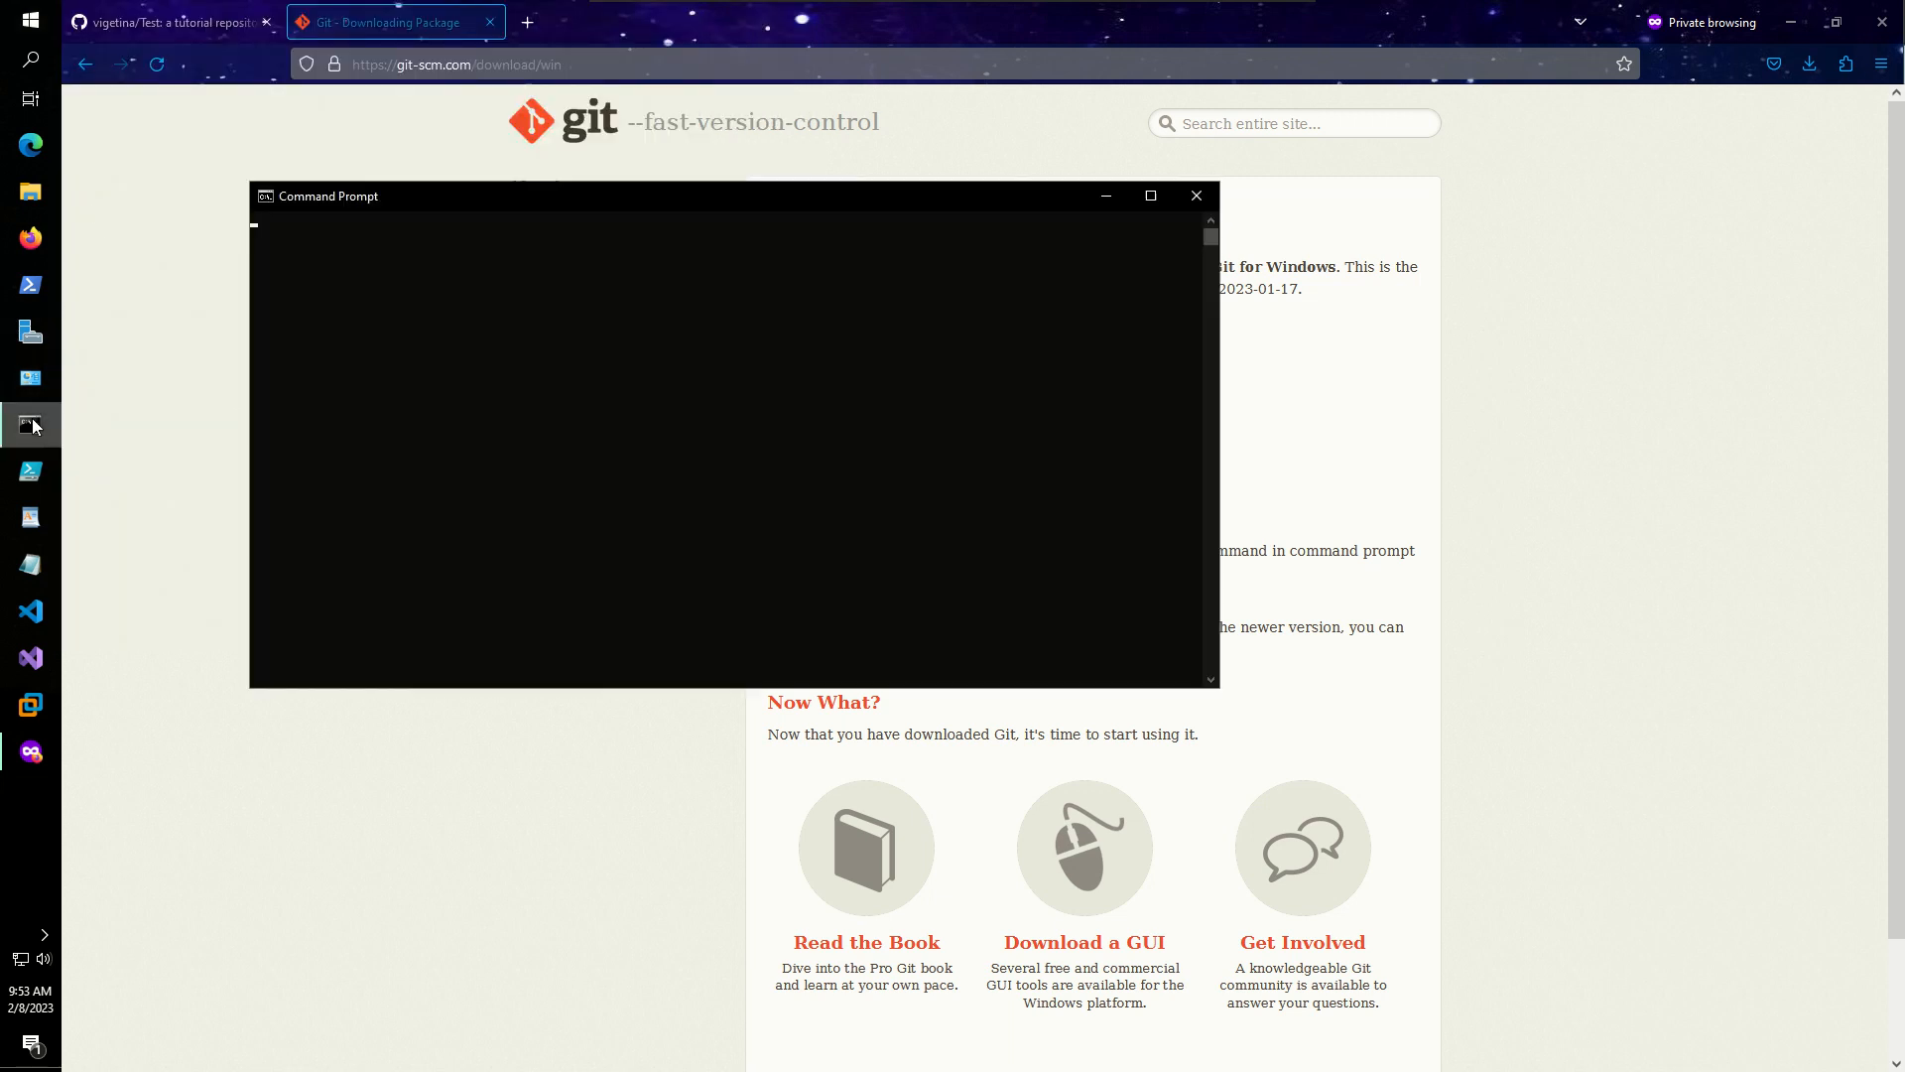
drag(474, 195, 635, 480)
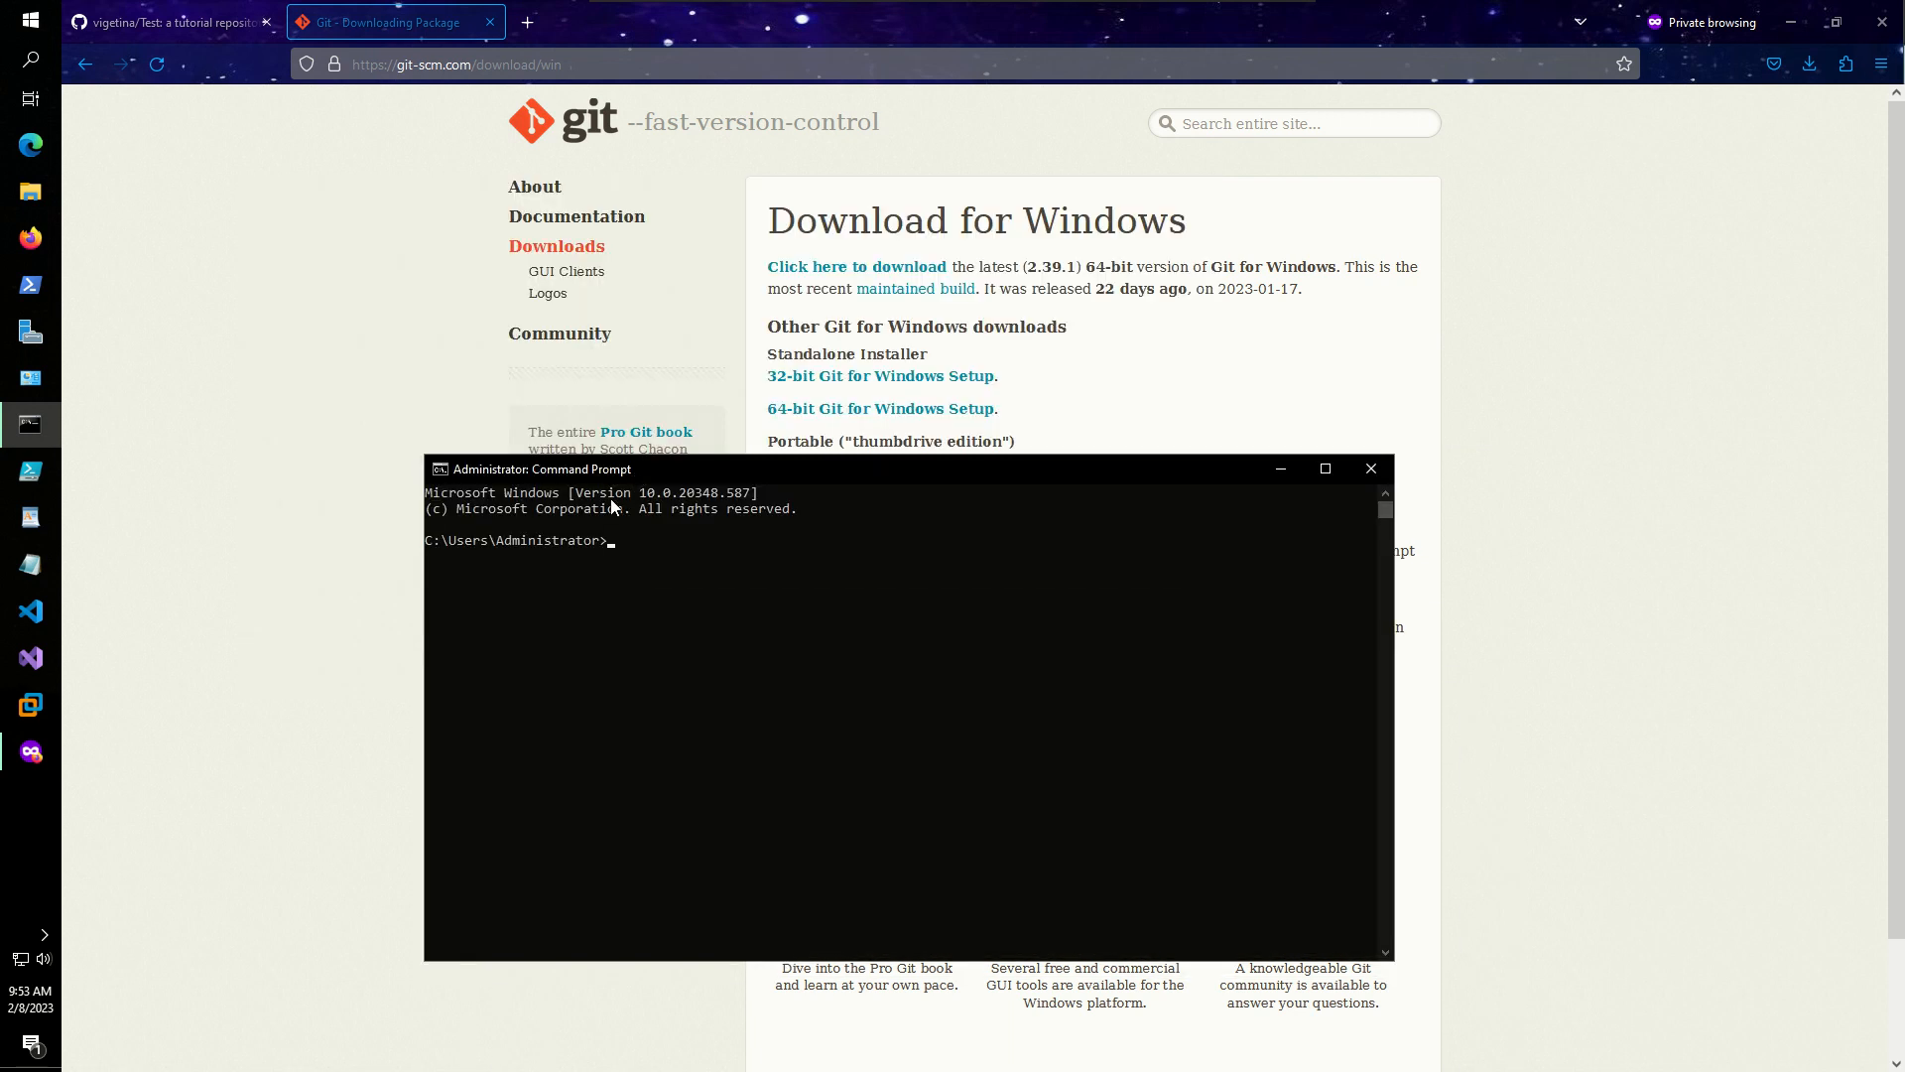
click(1369, 470)
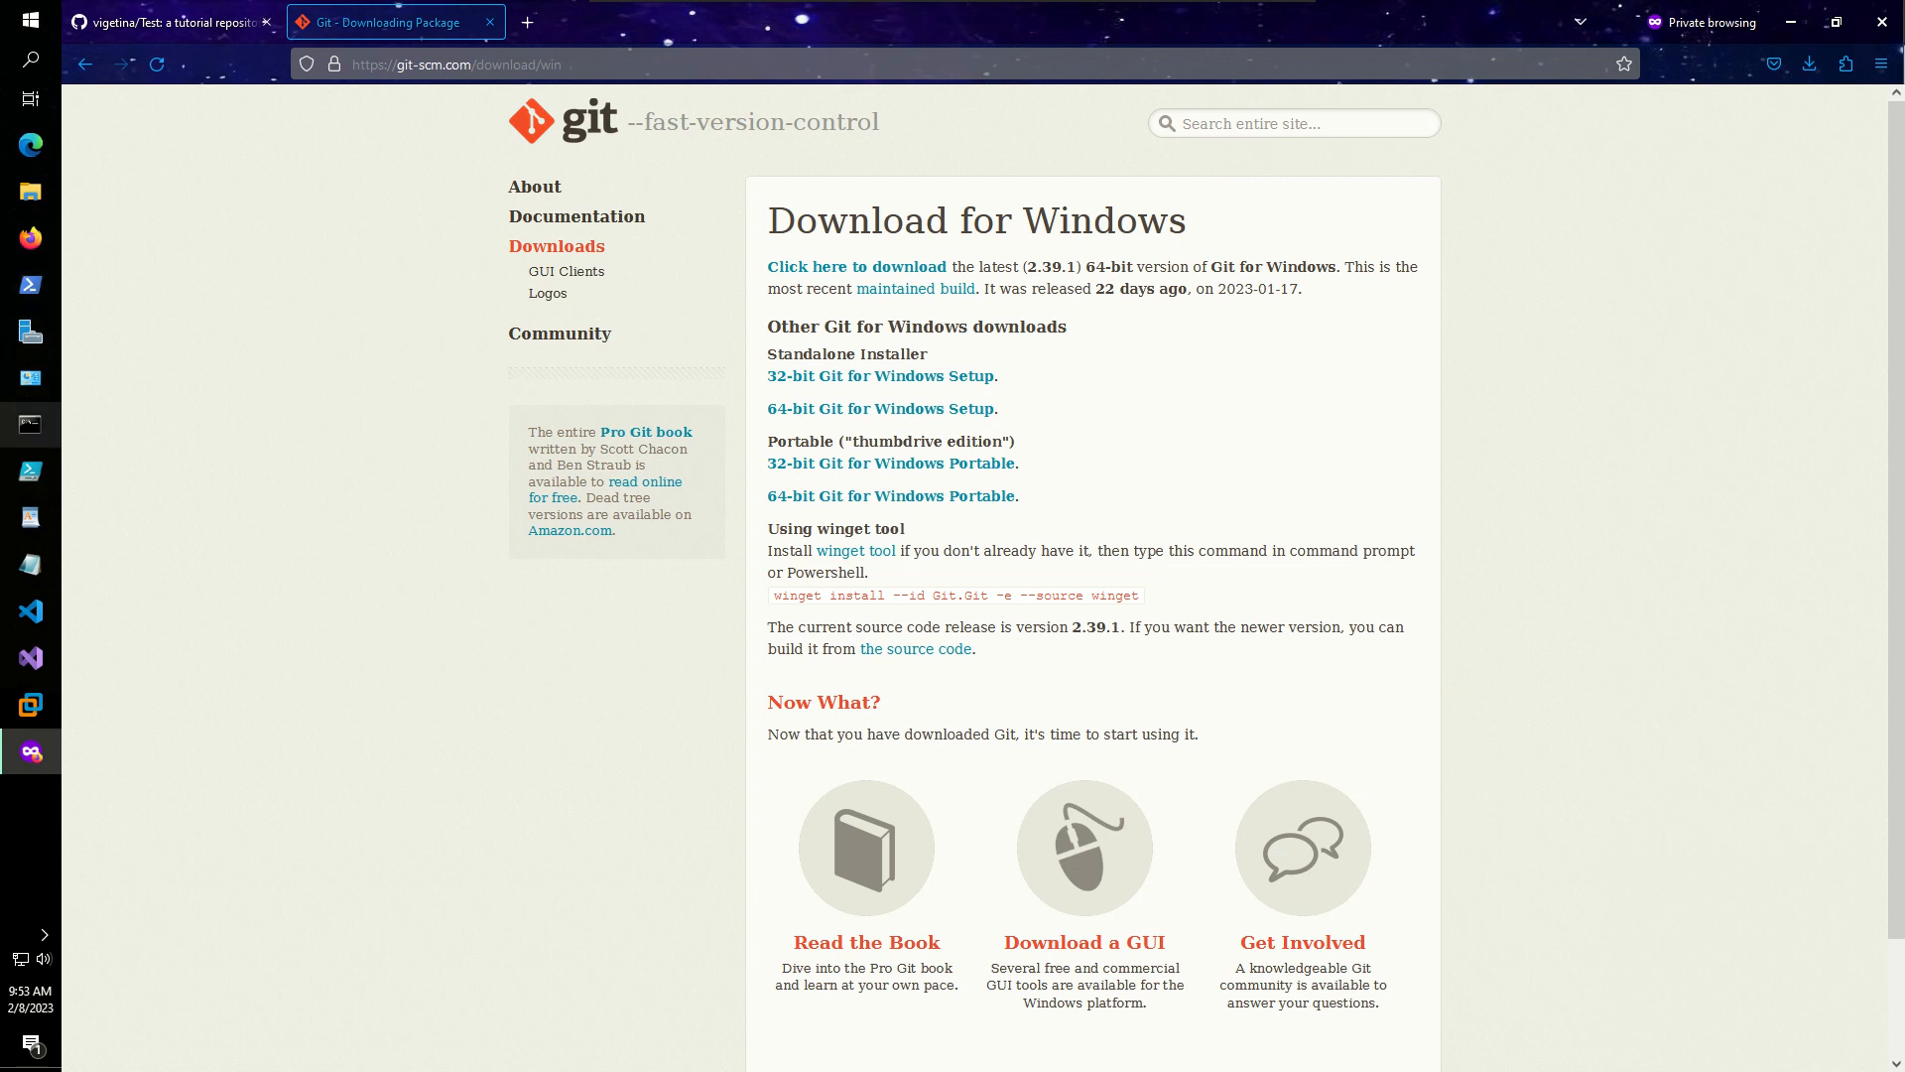
click(40, 428)
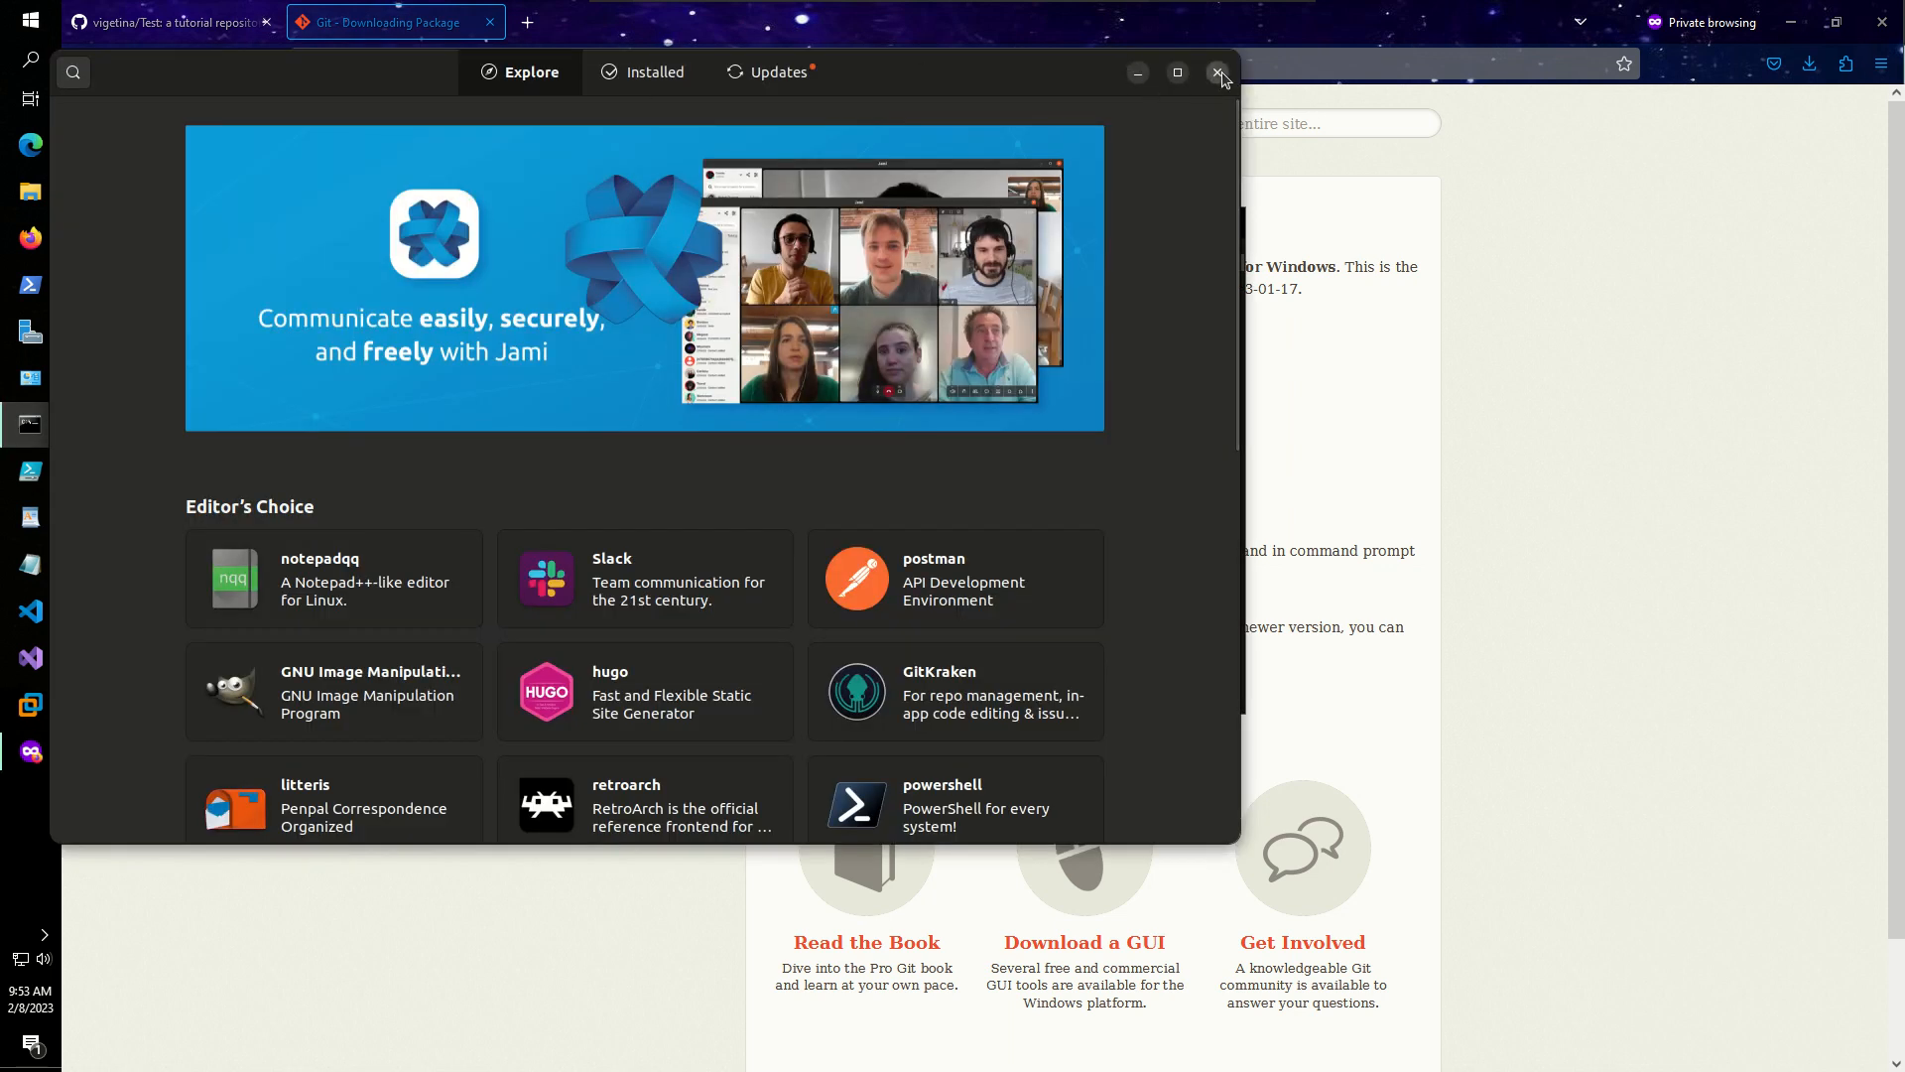
click(1219, 73)
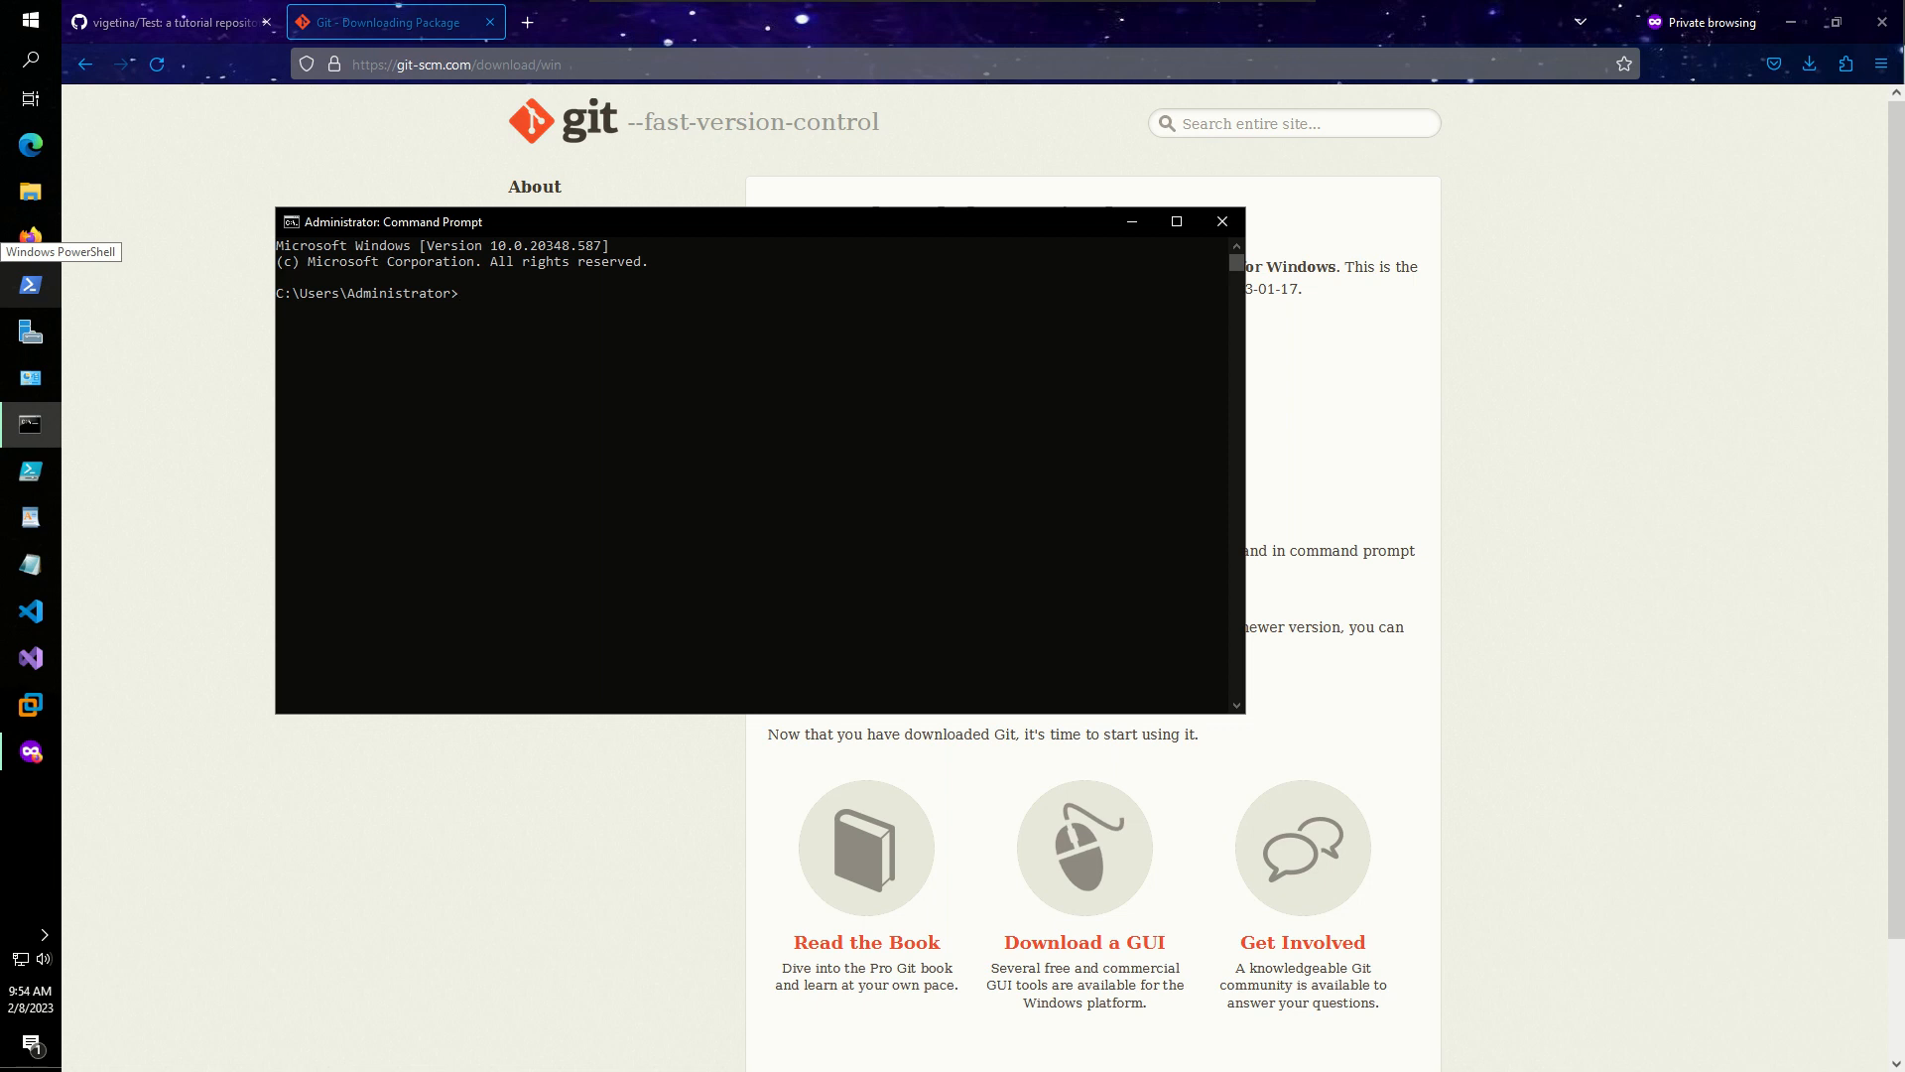
- Confirm git 2.39.1 is installed and run git init in C:/Users/Administrator
drag(484, 290, 488, 307)
click(486, 297)
text(git)
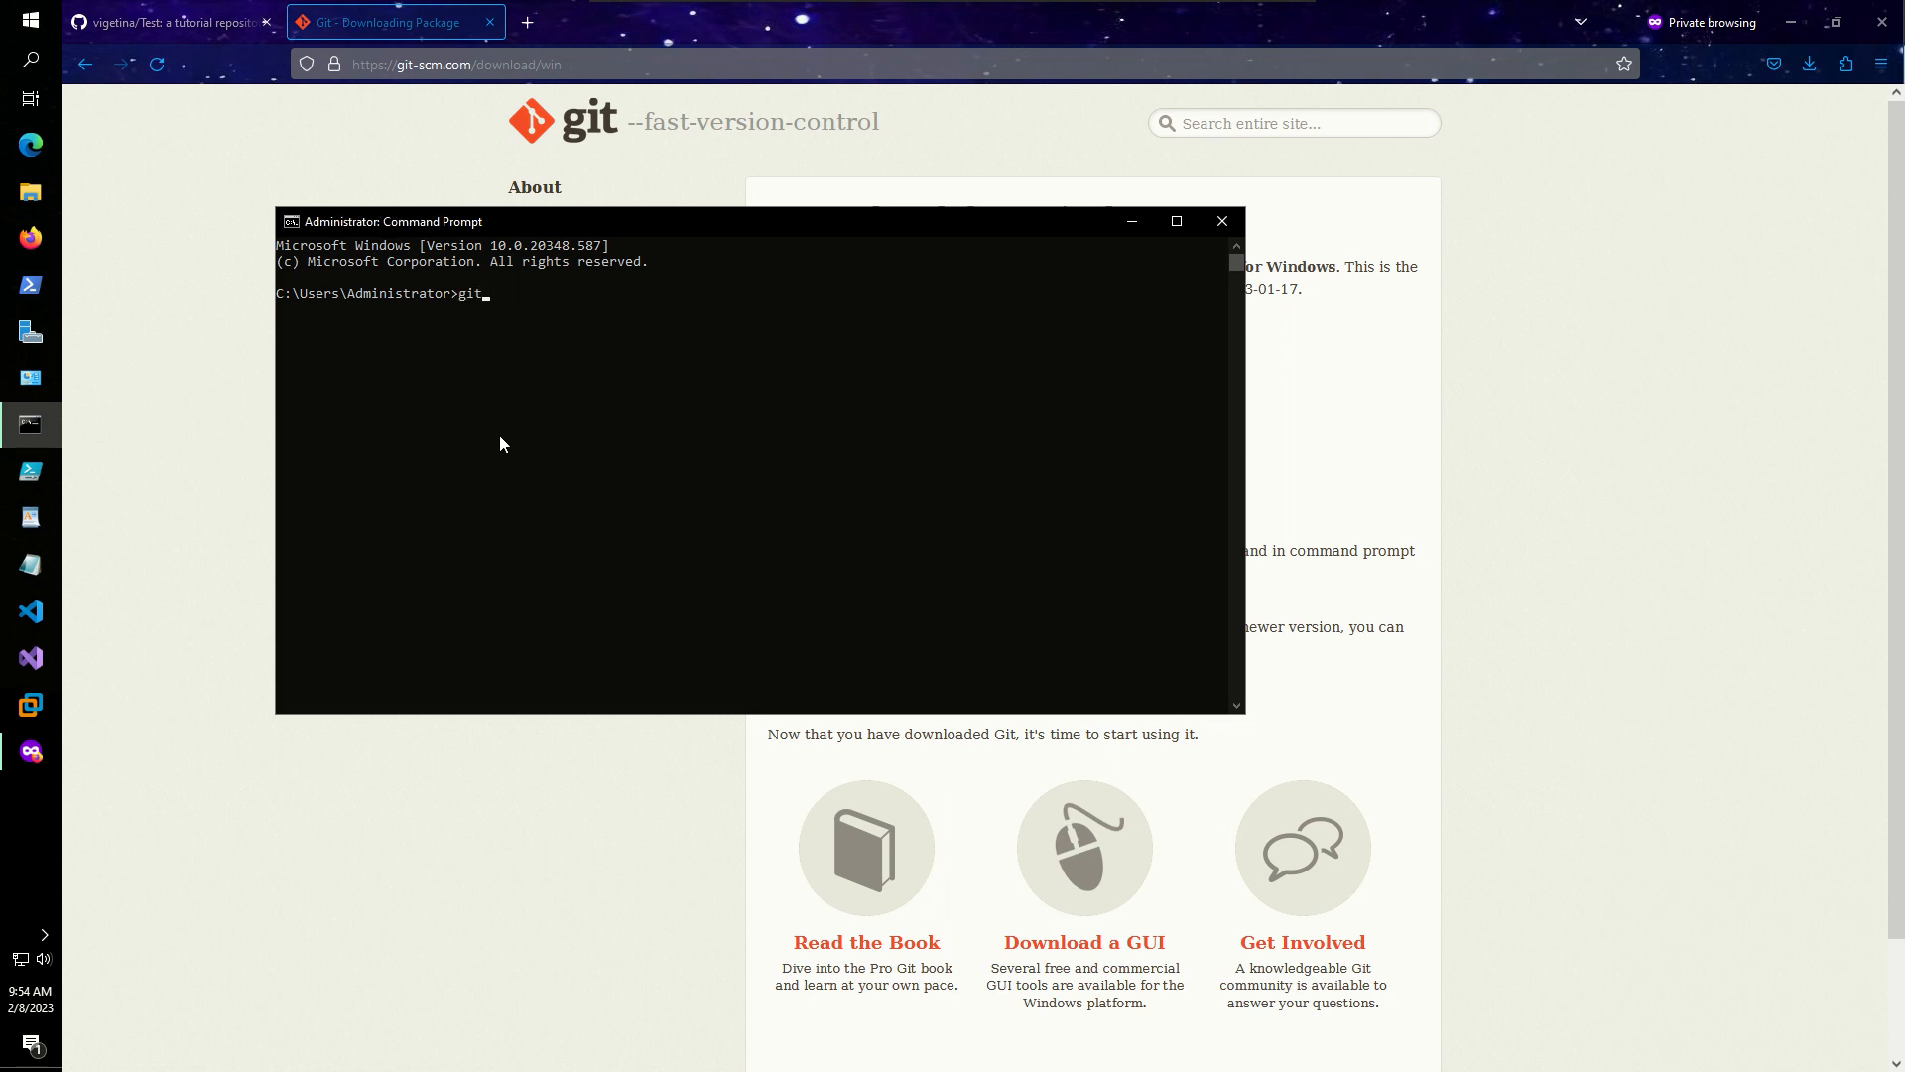
text( --version)
key(Return)
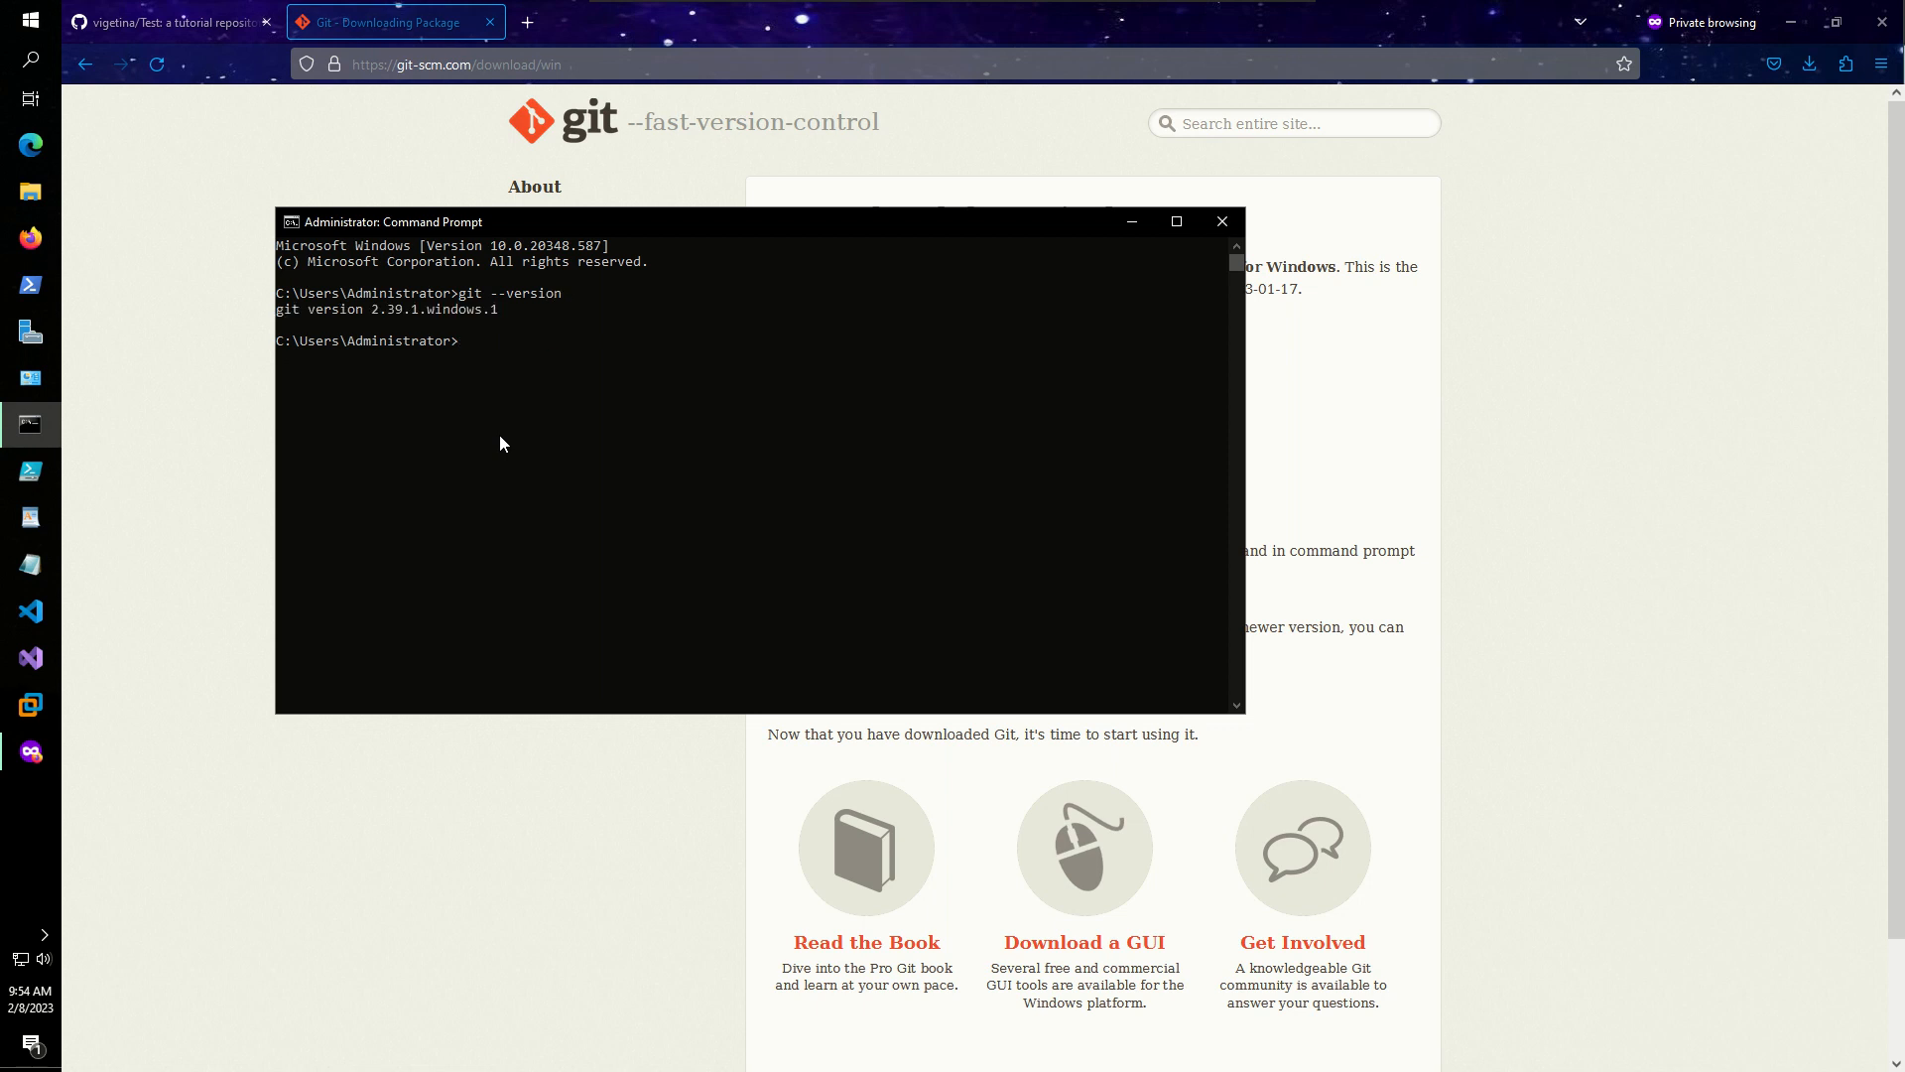
text(git init)
key(Return)
- Review the initialized-repository message, close Command Prompt, and return to the GitHub Test tab
click(510, 361)
click(442, 360)
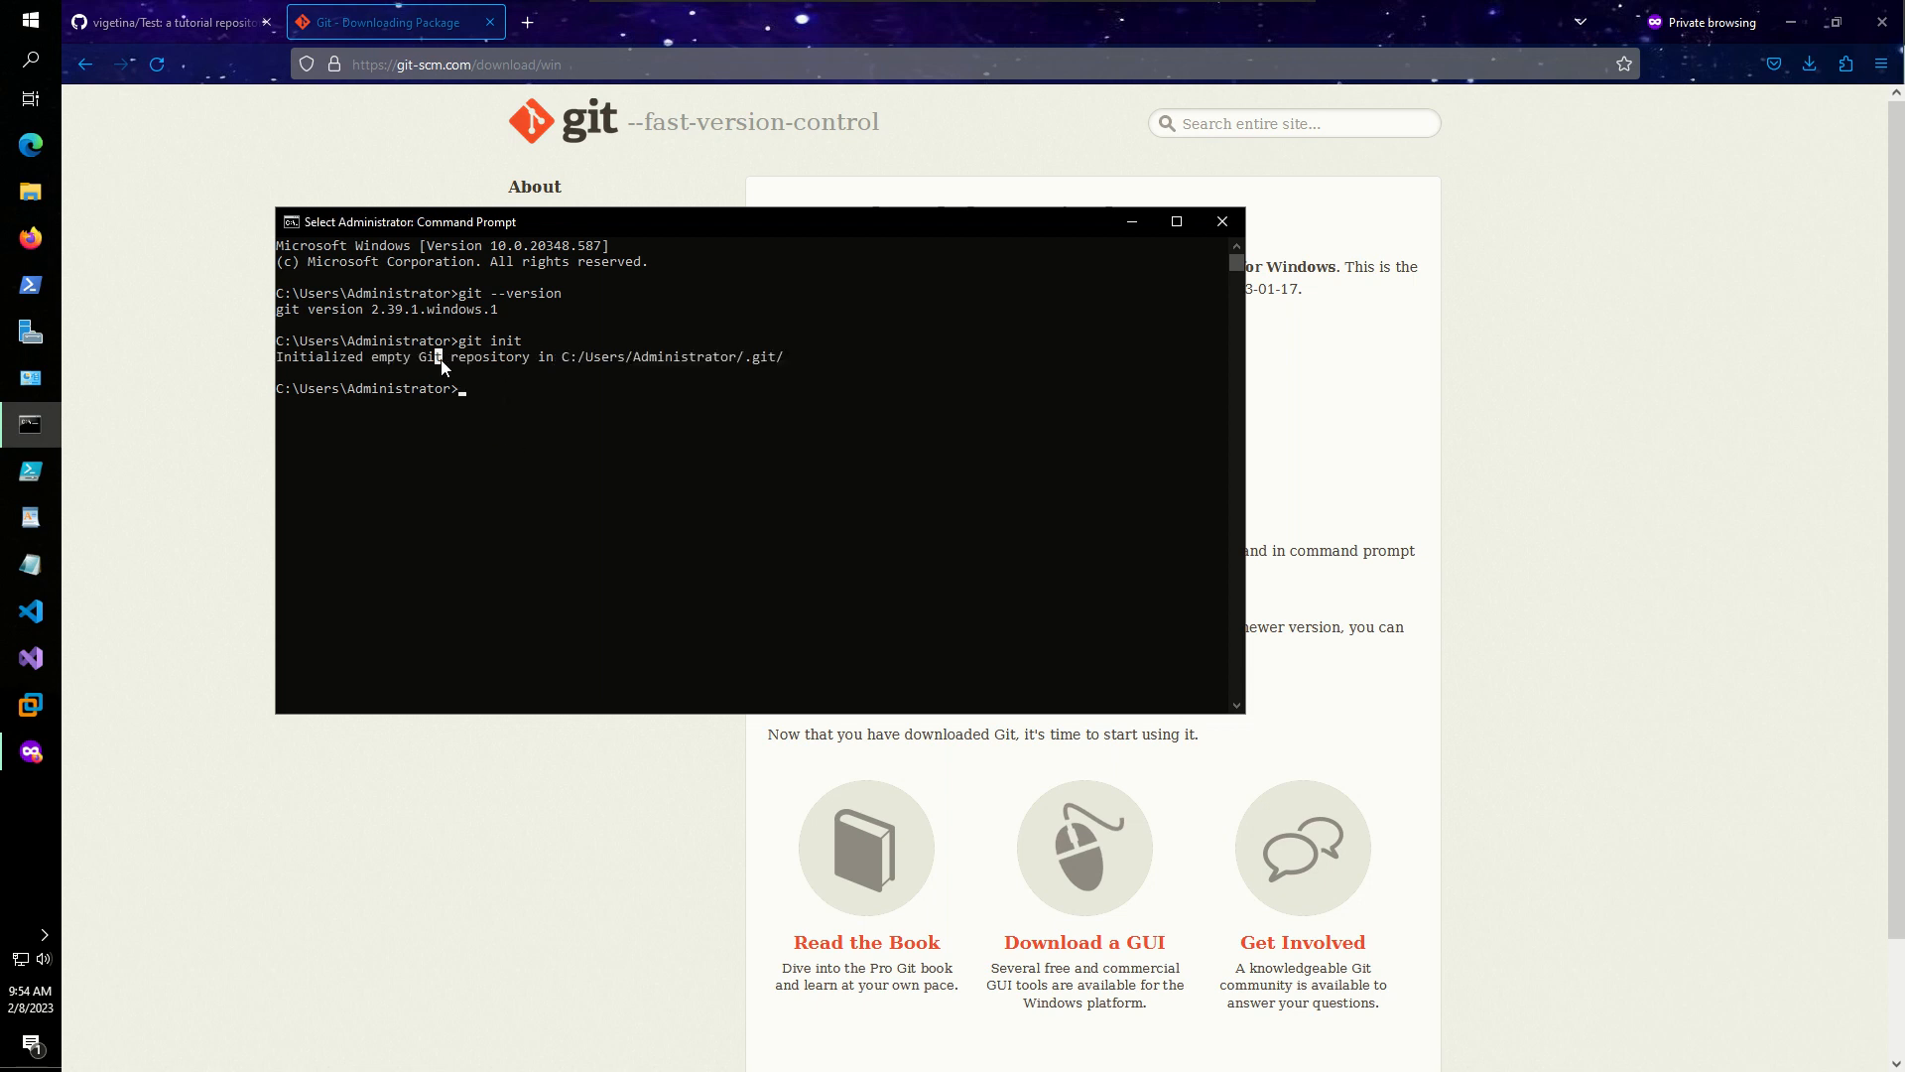
click(474, 388)
click(1221, 221)
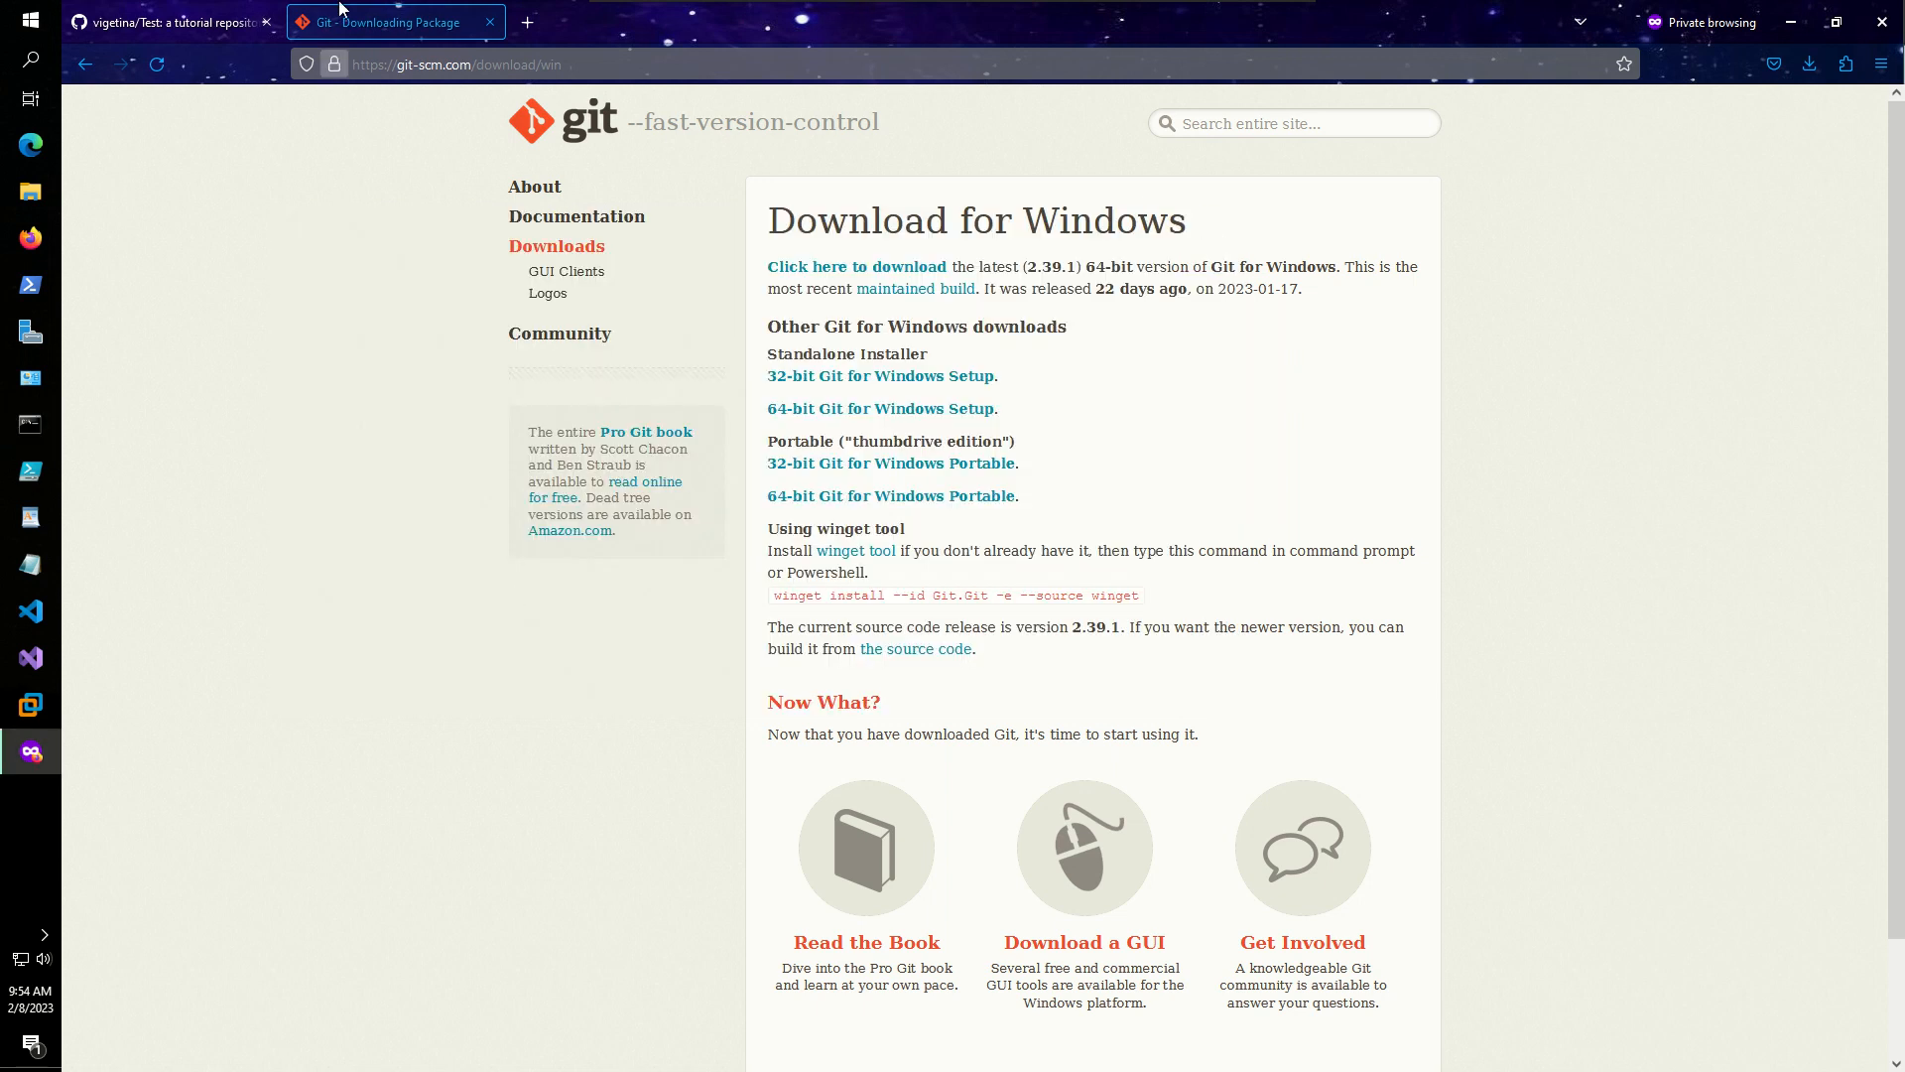
click(198, 24)
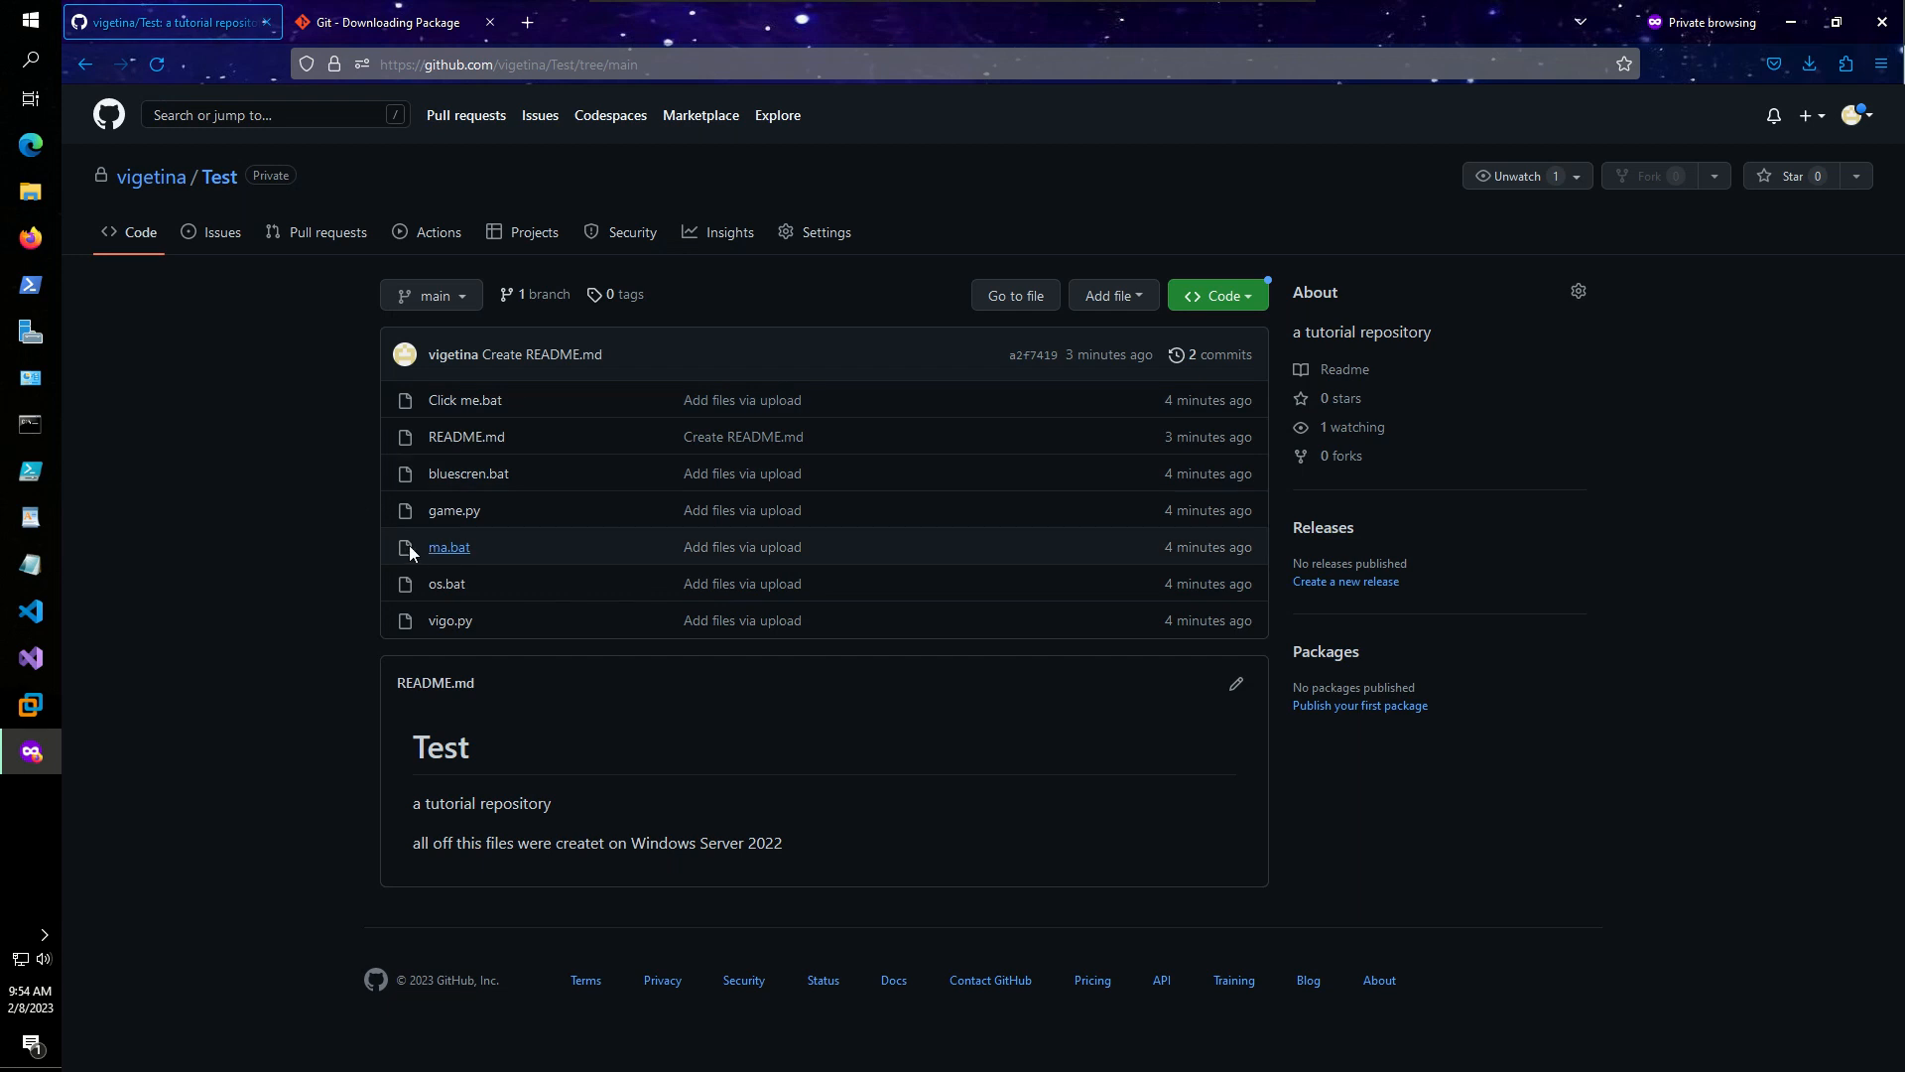